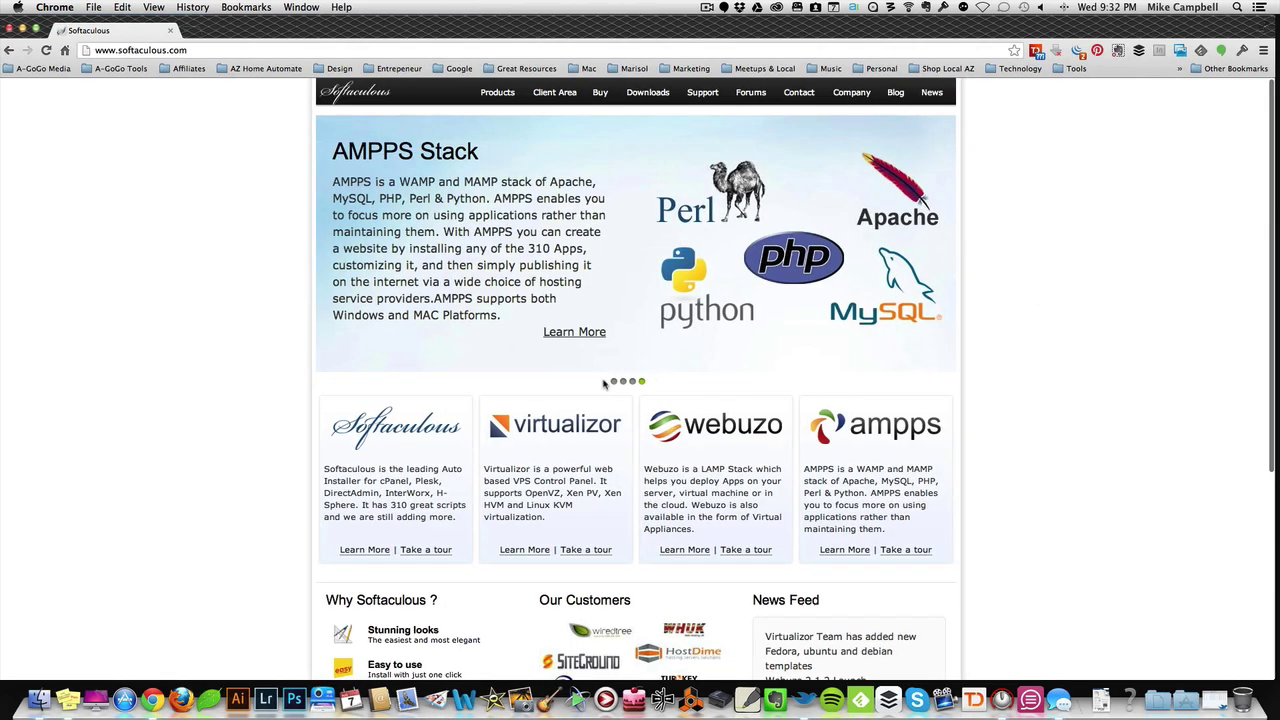
Step: Switch the softaculous.com homepage banner to its first slide, Softaculous Auto Installer
click(613, 382)
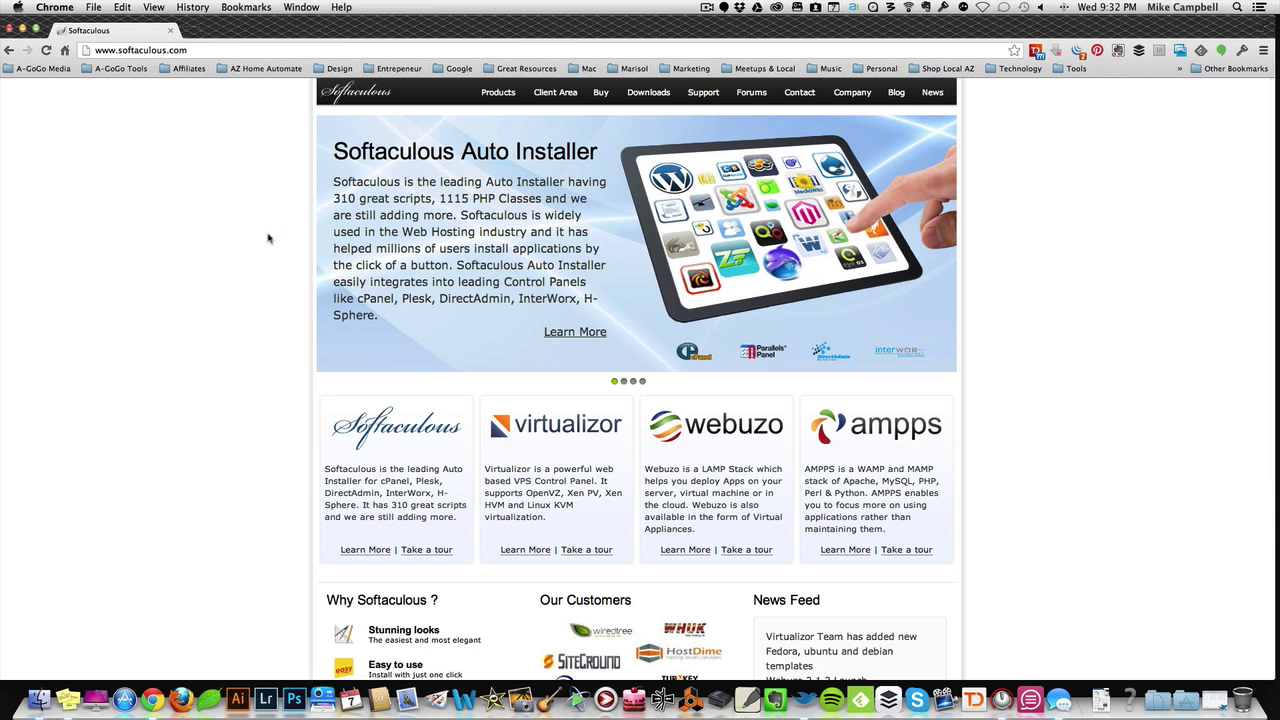
Step: Step the homepage banner through the Virtualizor and AMPPS Stack slides to Webuzo Cloud
mouse_move(508, 96)
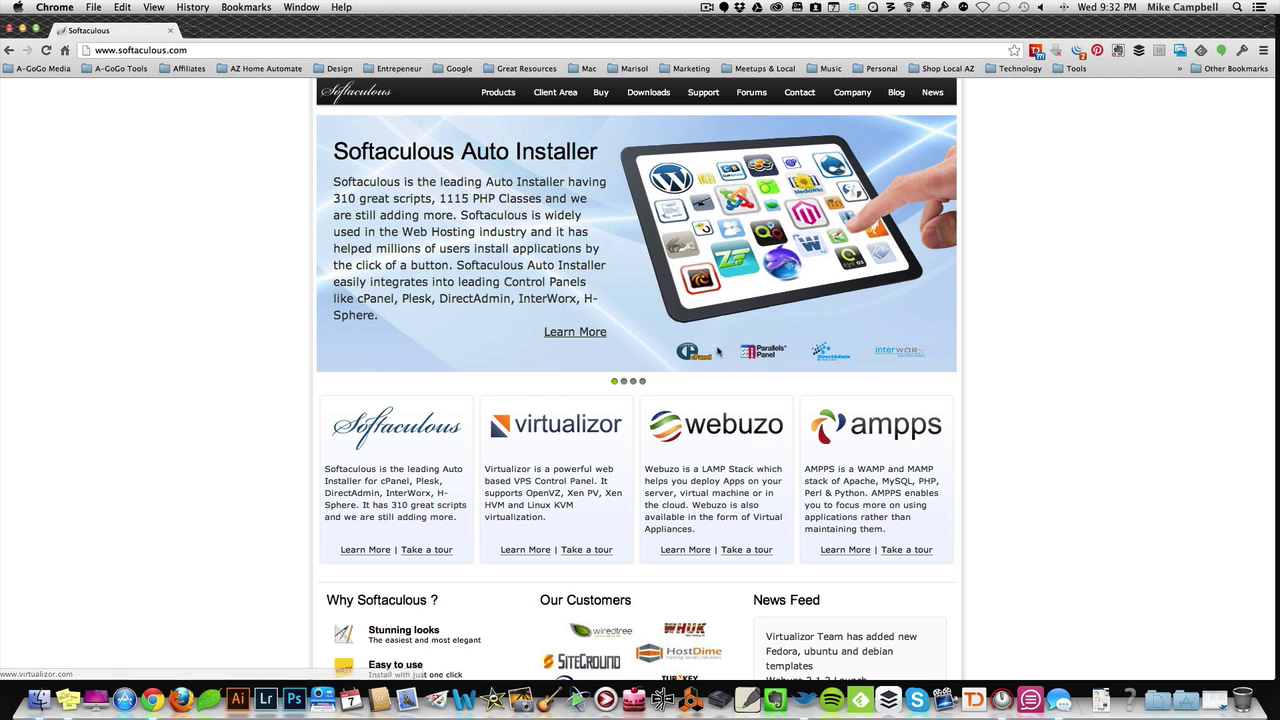
click(625, 383)
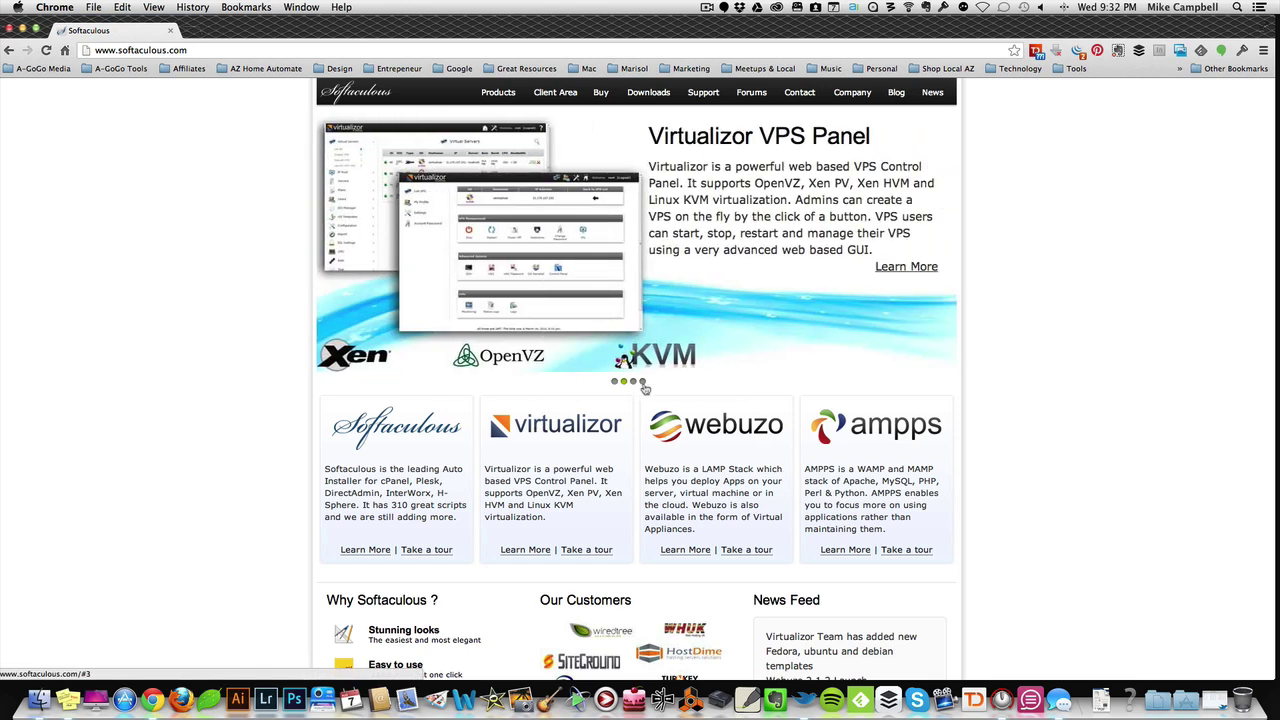
click(643, 383)
click(633, 383)
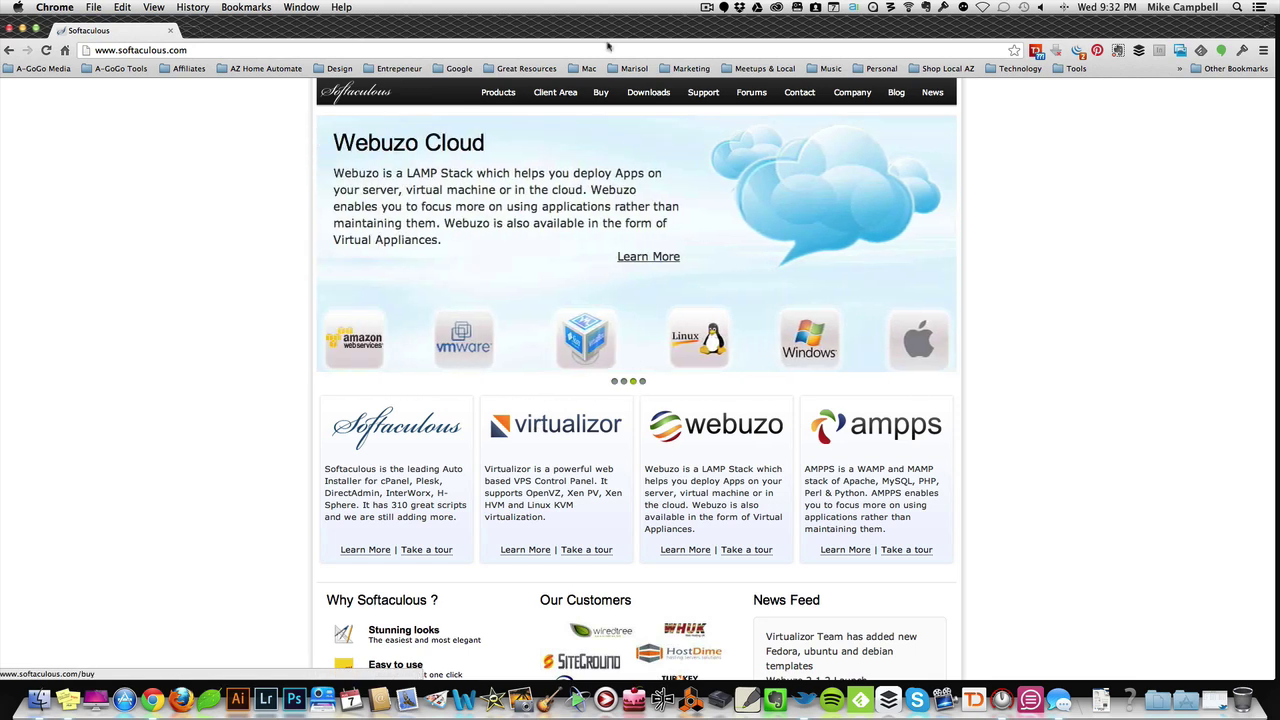
Step: Open softaculous.com/softaculous/apps through Products > Softaculous, then reload it
mouse_move(515, 93)
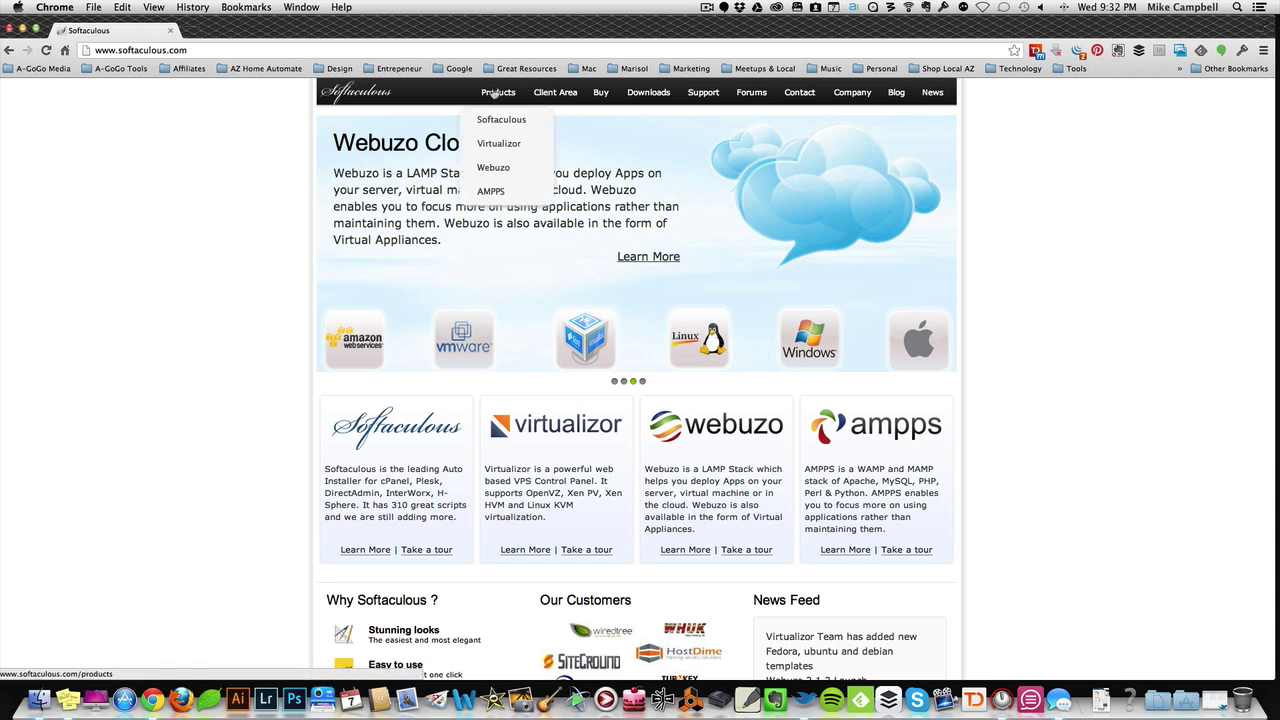
click(501, 122)
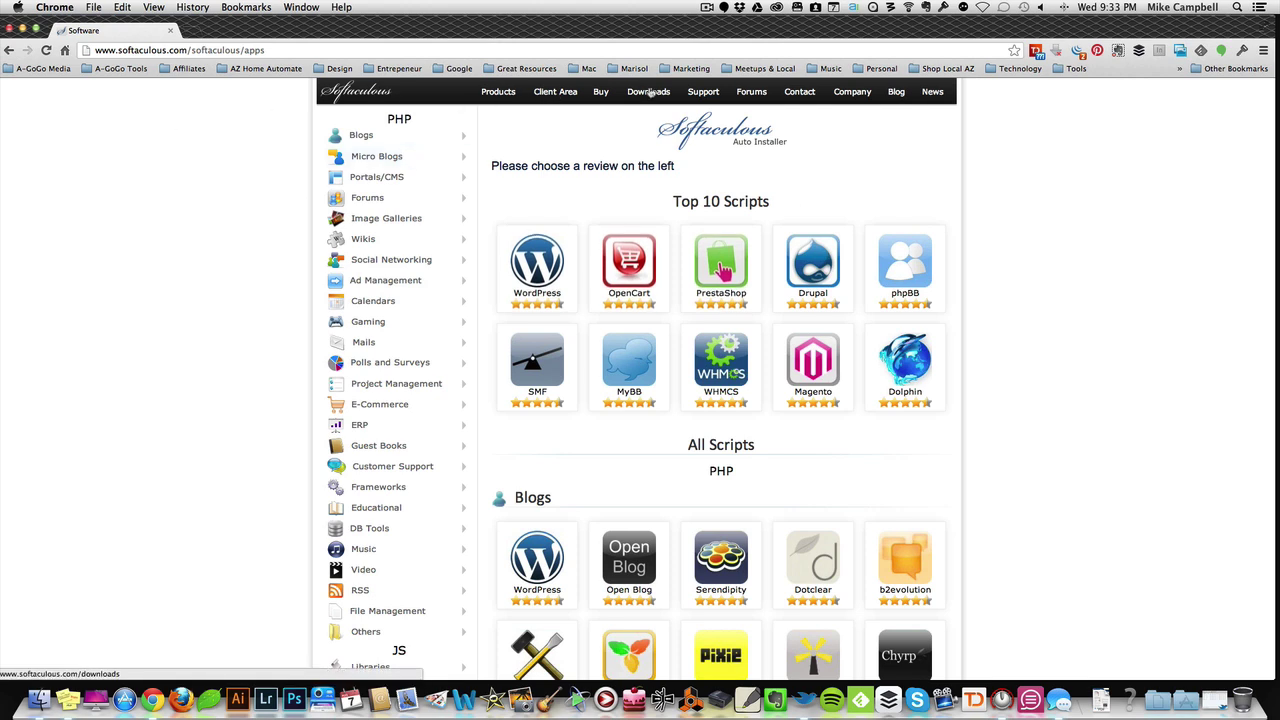
mouse_move(498, 93)
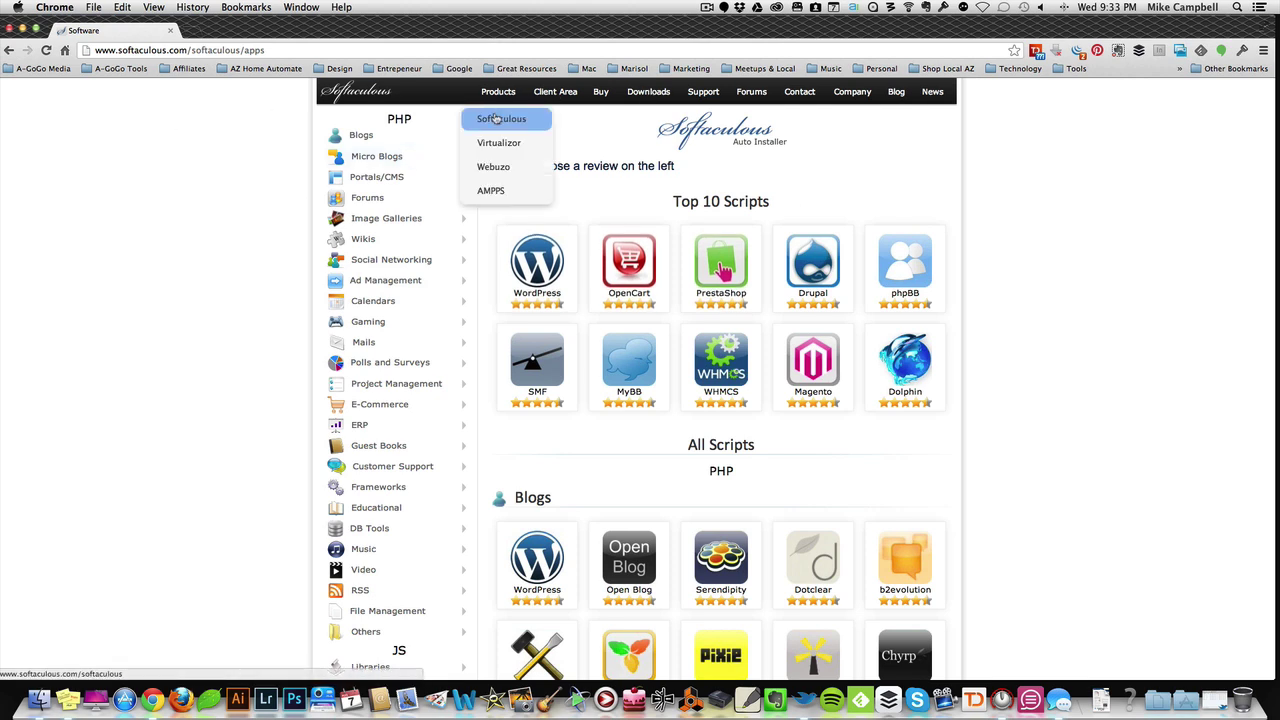
click(497, 116)
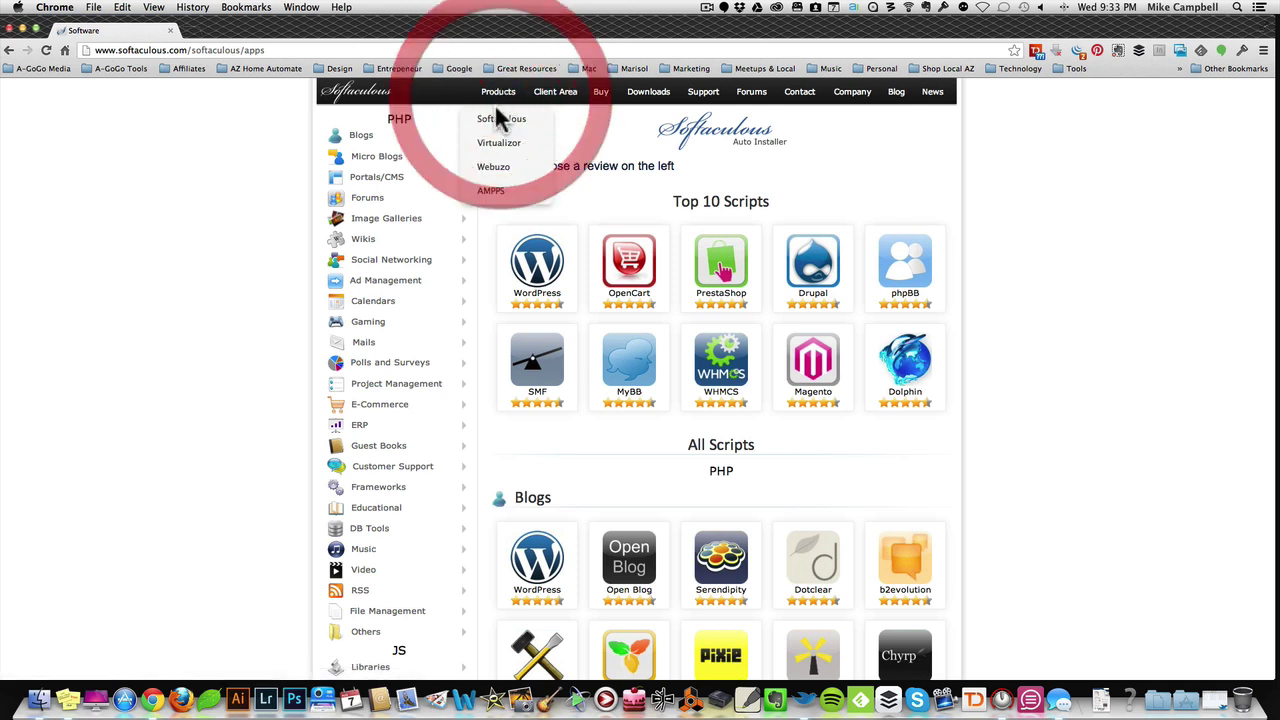
click(503, 117)
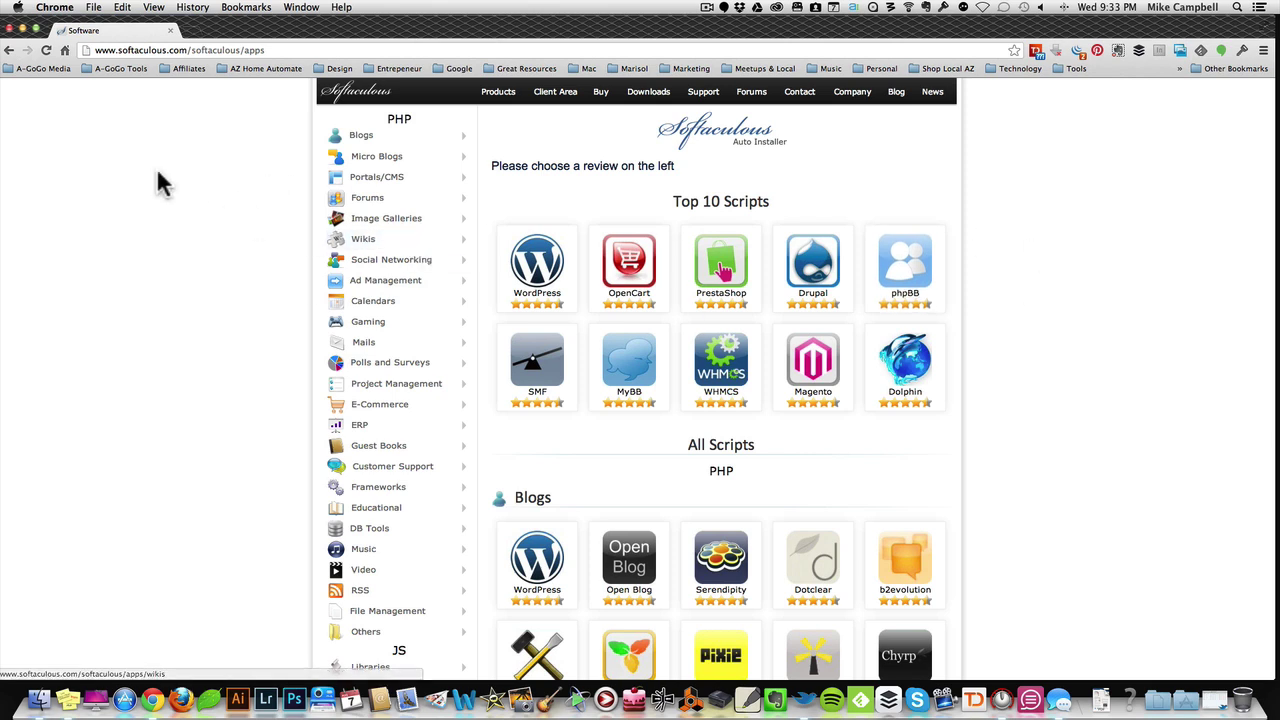
scroll(156, 167, down, 2)
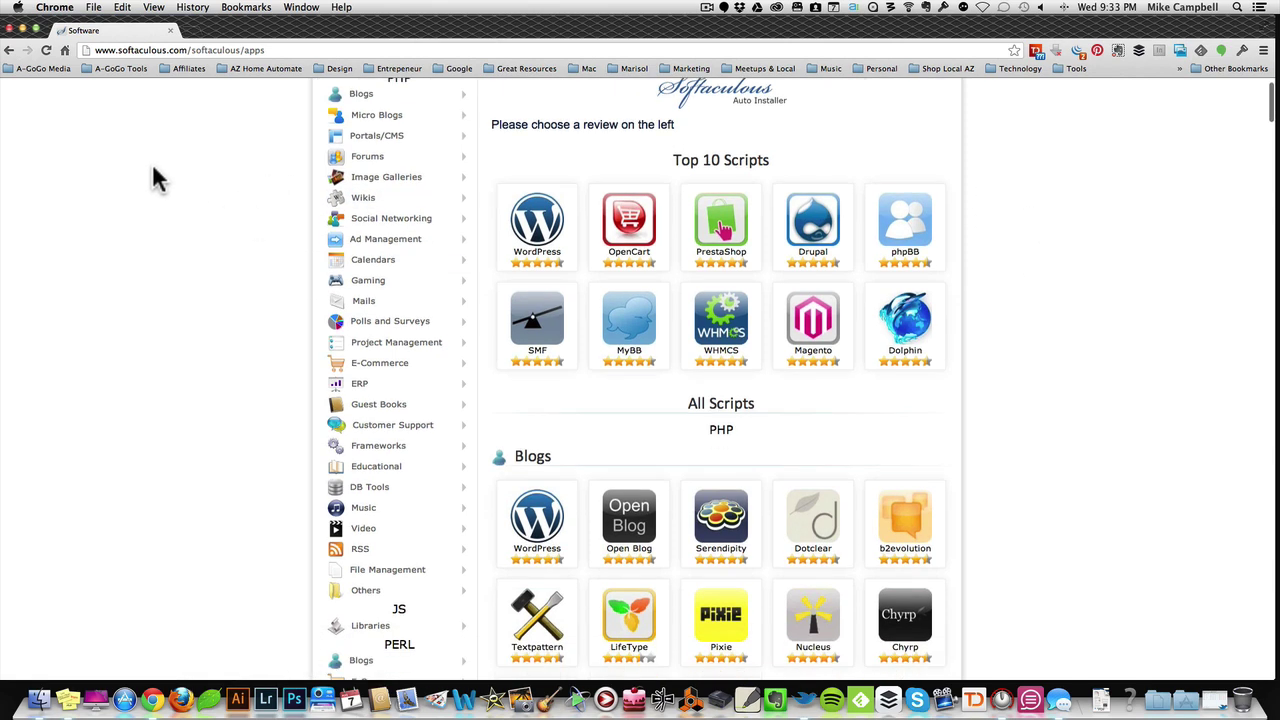
scroll(153, 175, down, 2)
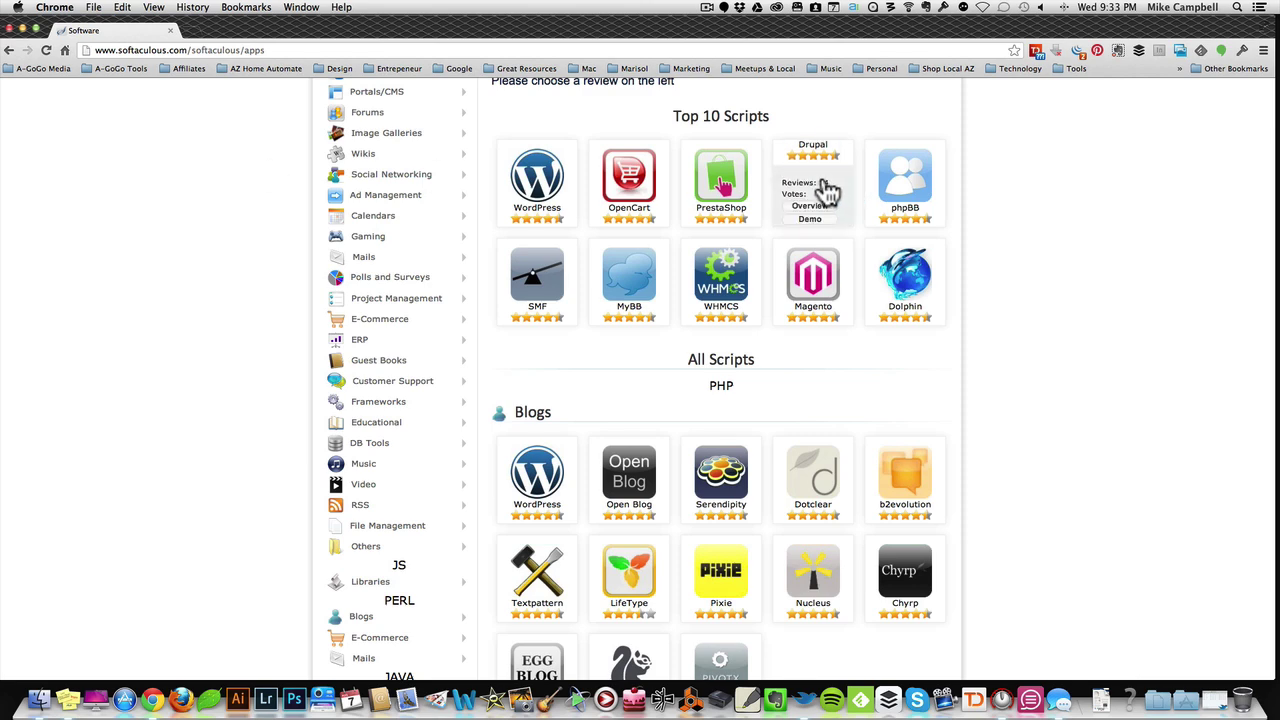
scroll(1088, 275, down, 1)
scroll(1088, 275, down, 10)
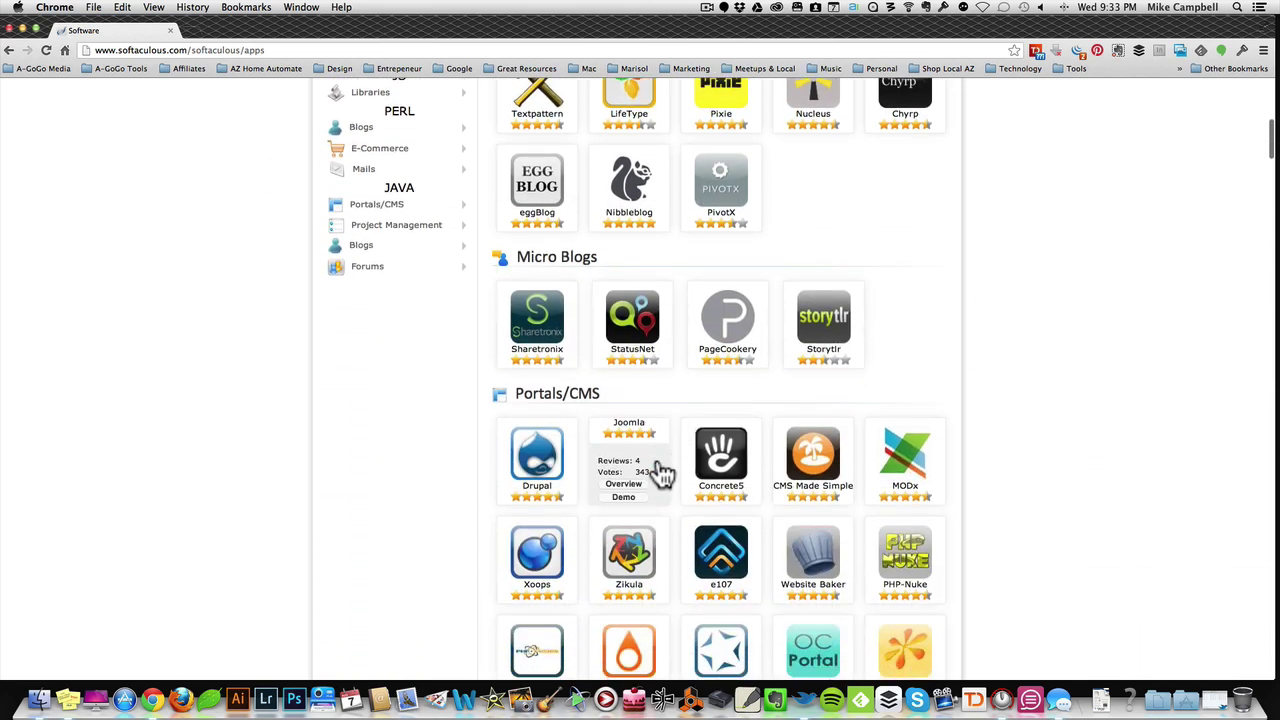
scroll(655, 470, down, 2)
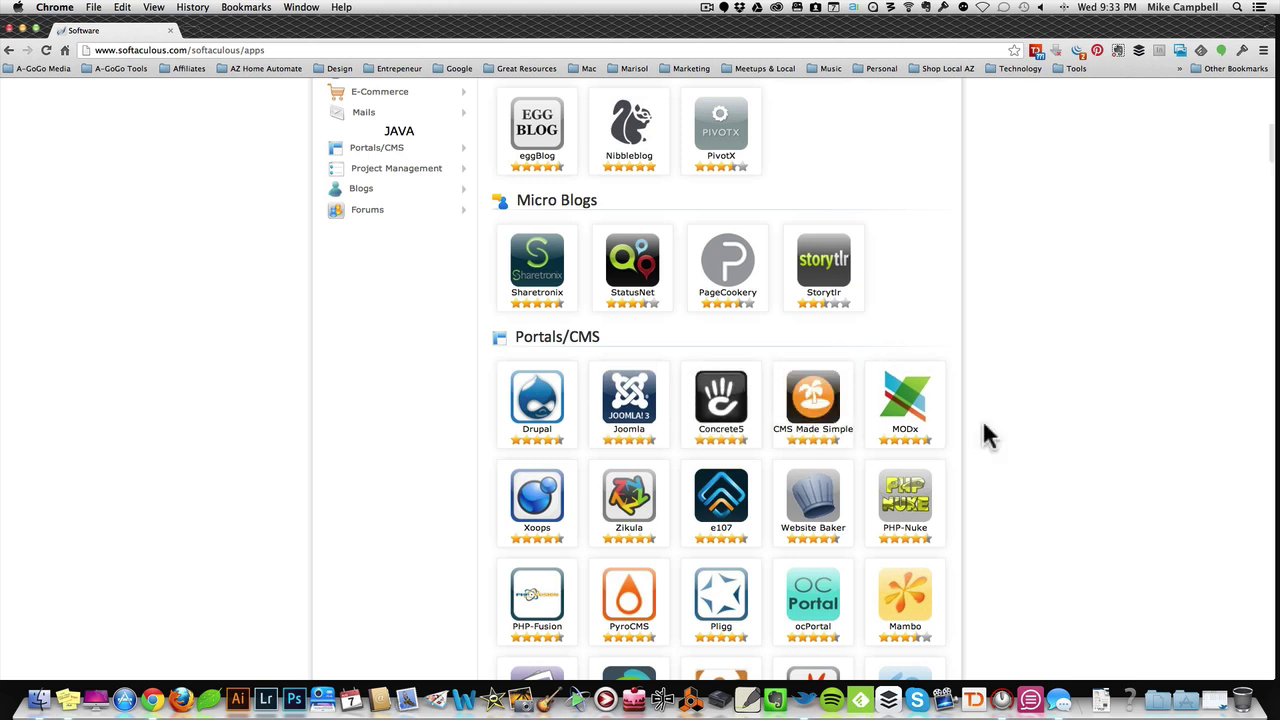
scroll(985, 435, down, 3)
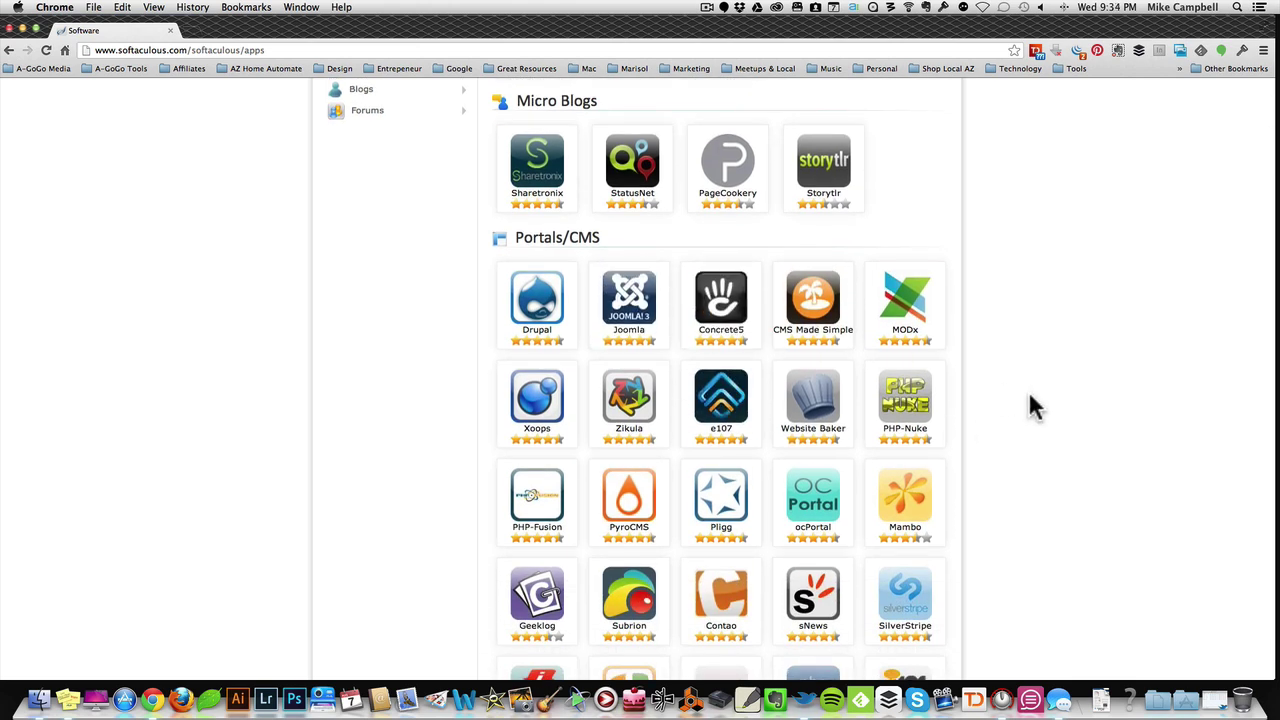
scroll(1028, 400, down, 2)
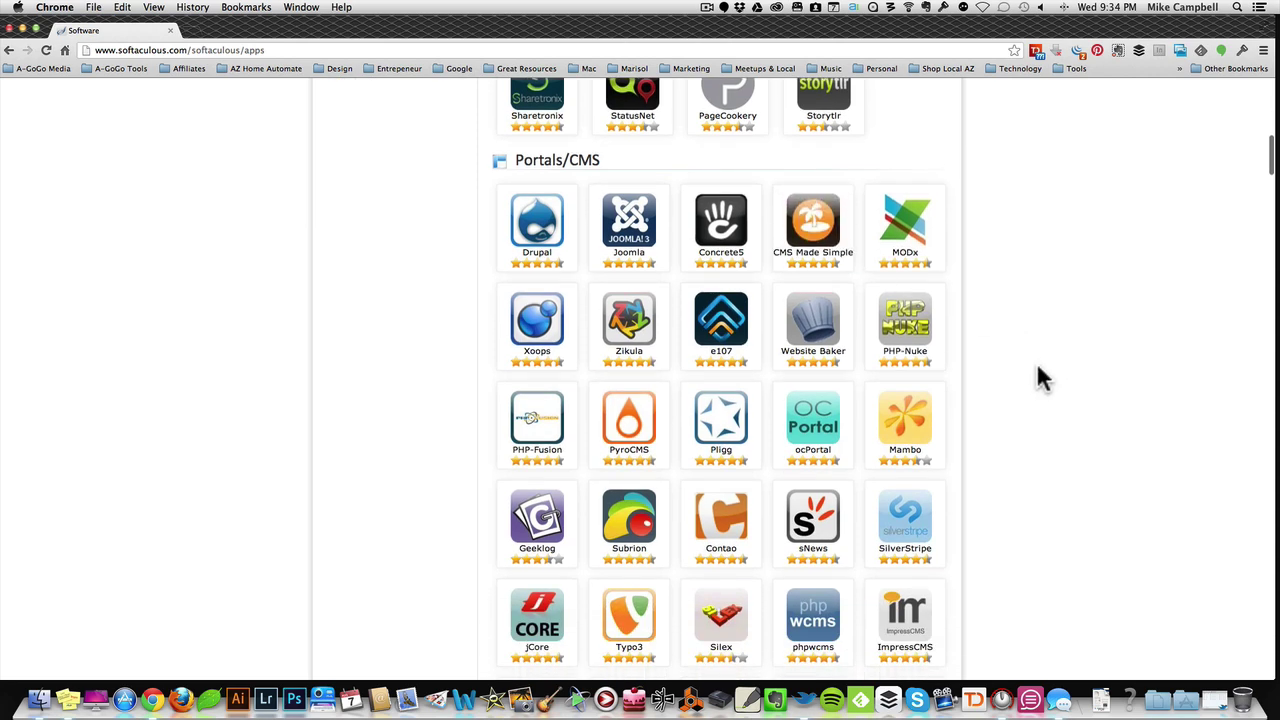
scroll(1040, 375, down, 2)
scroll(1040, 378, down, 3)
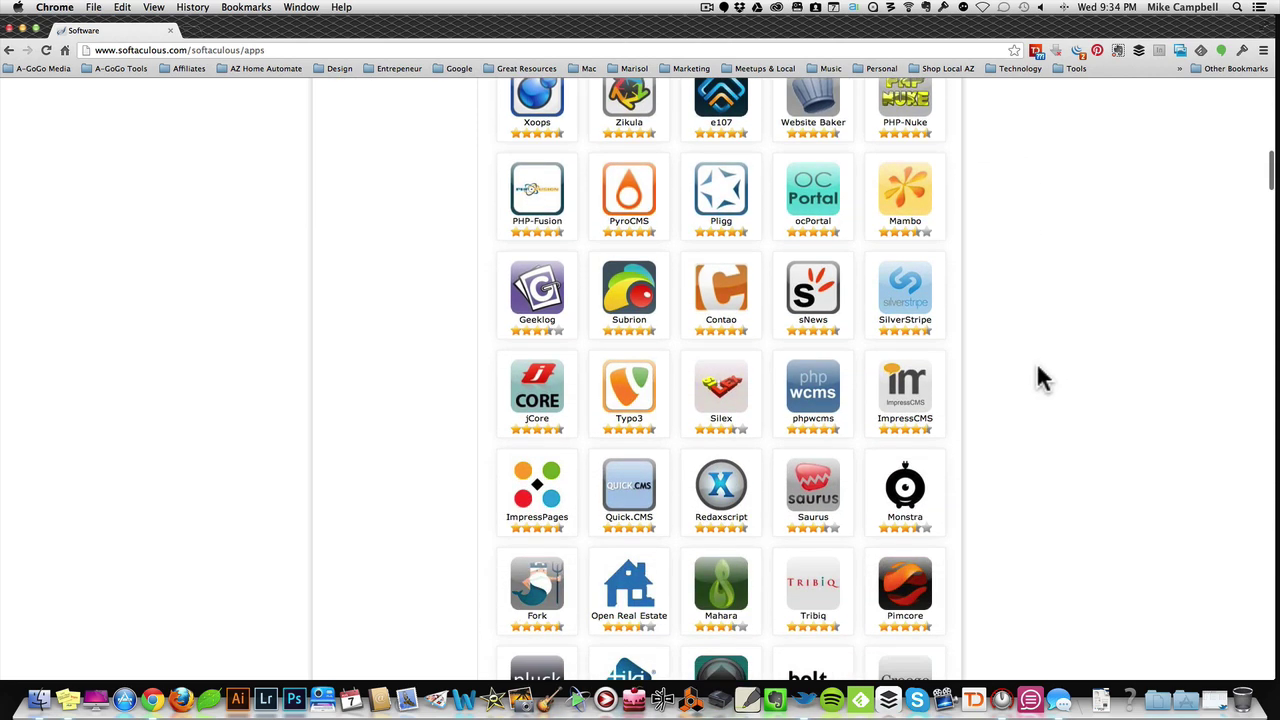
scroll(1040, 378, down, 2)
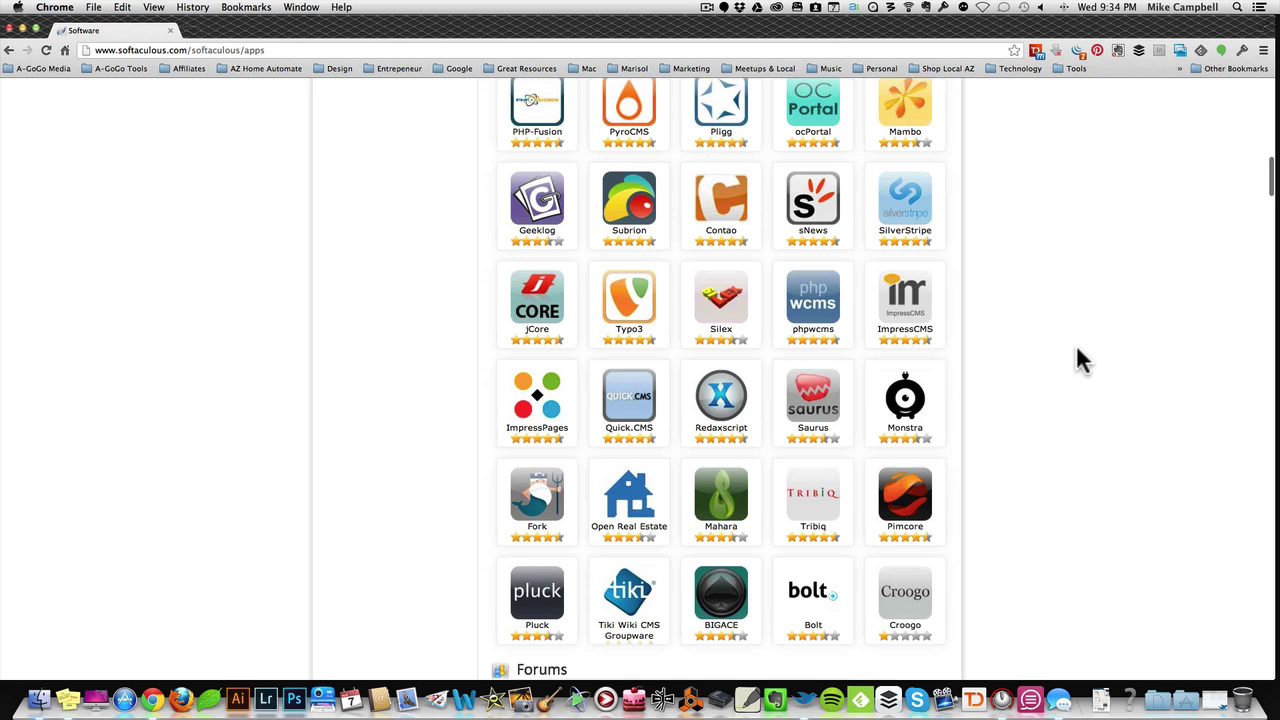
mouse_move(655, 310)
scroll(1050, 348, down, 4)
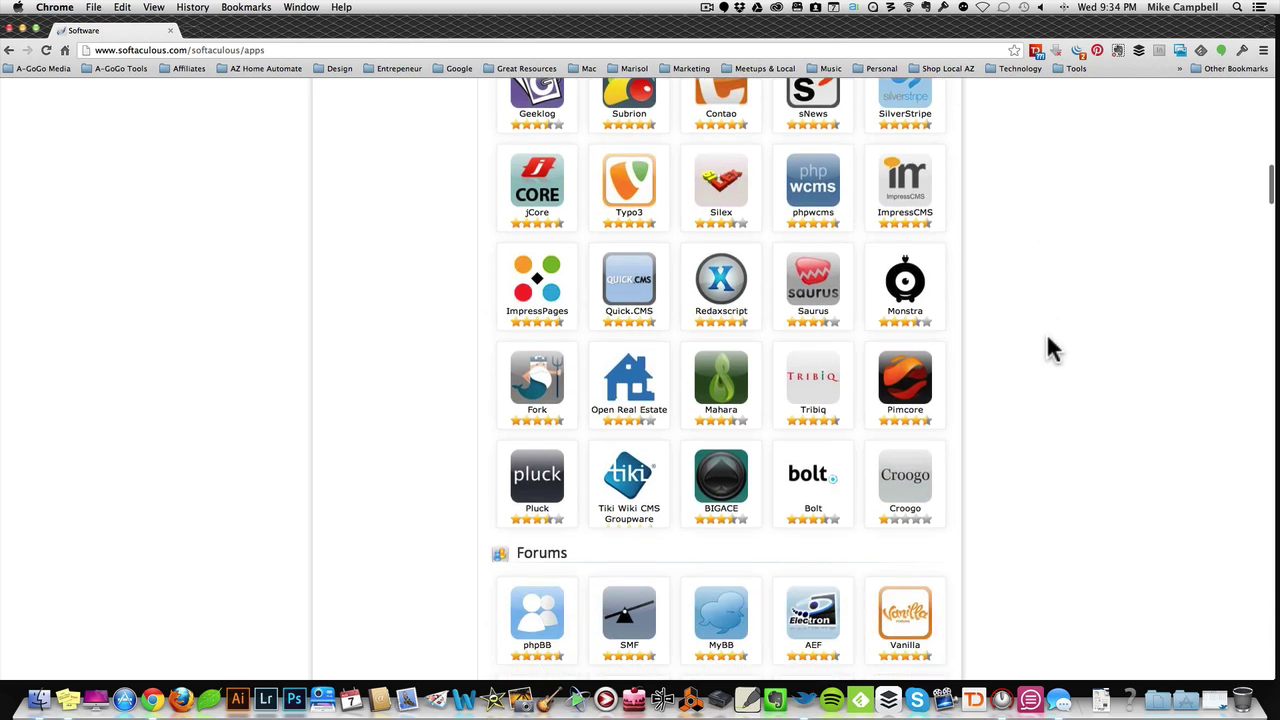
scroll(1050, 348, down, 2)
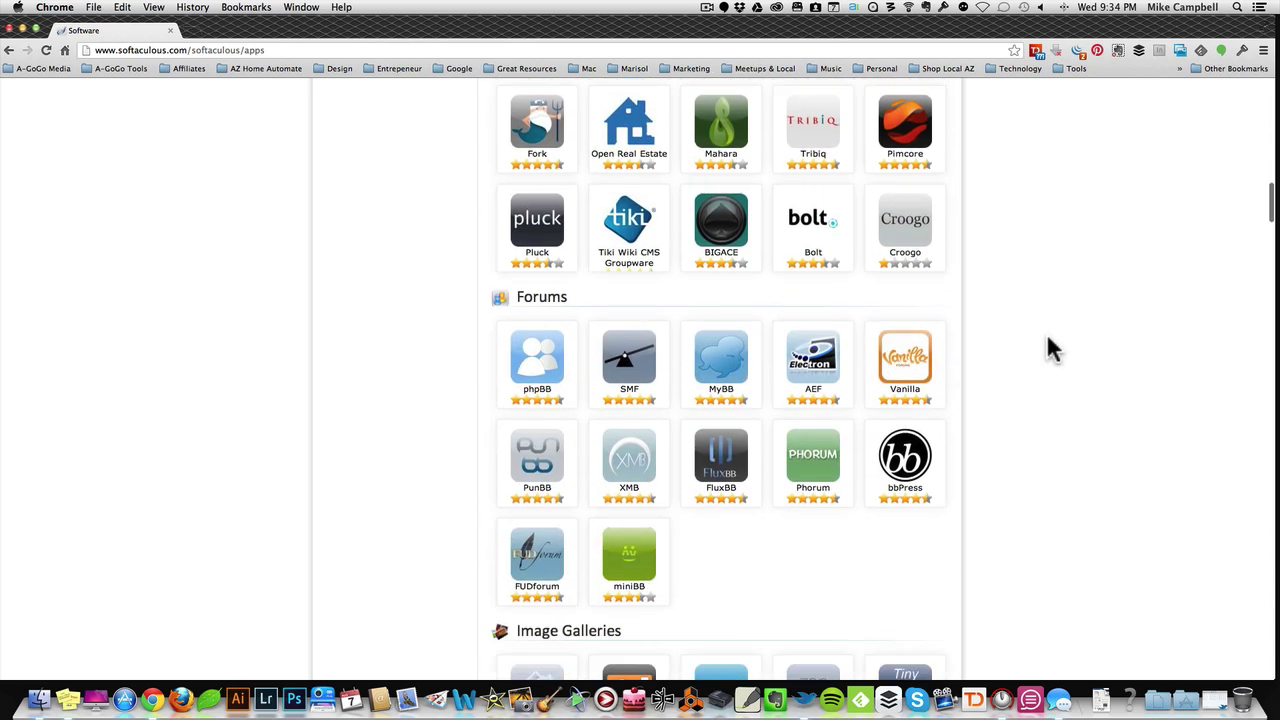
scroll(1050, 348, up, 20)
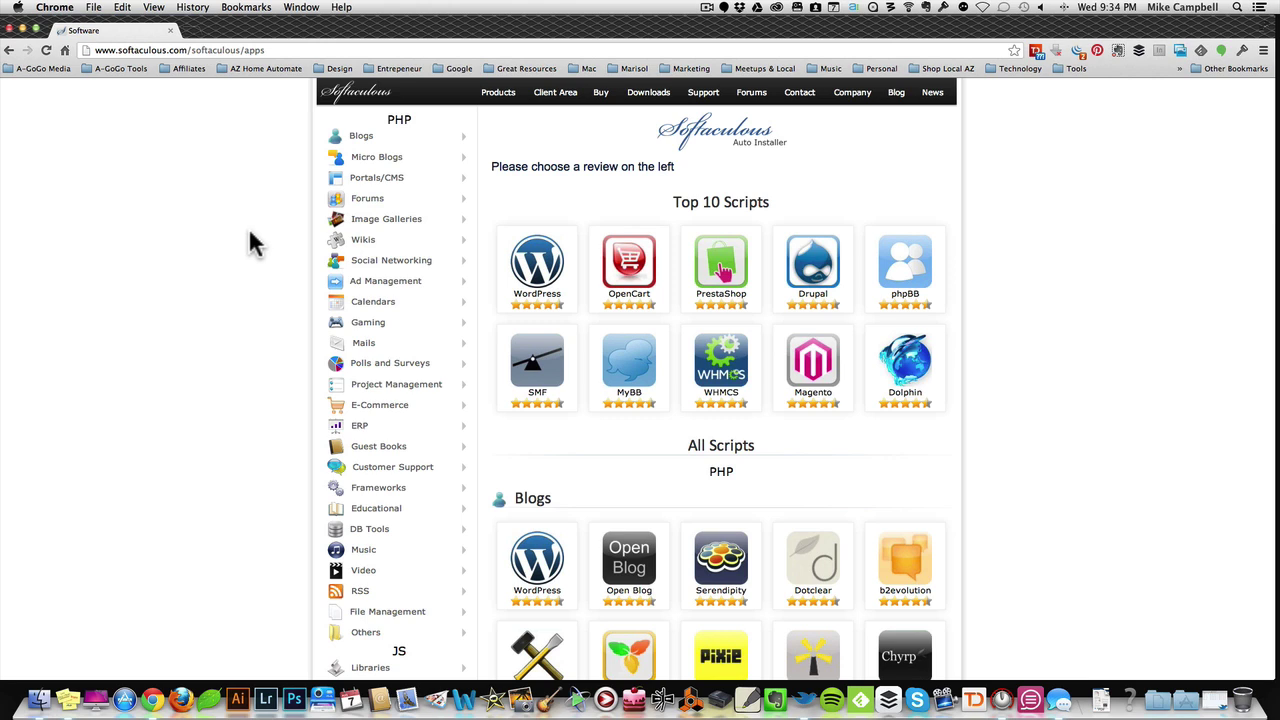
scroll(250, 243, down, 3)
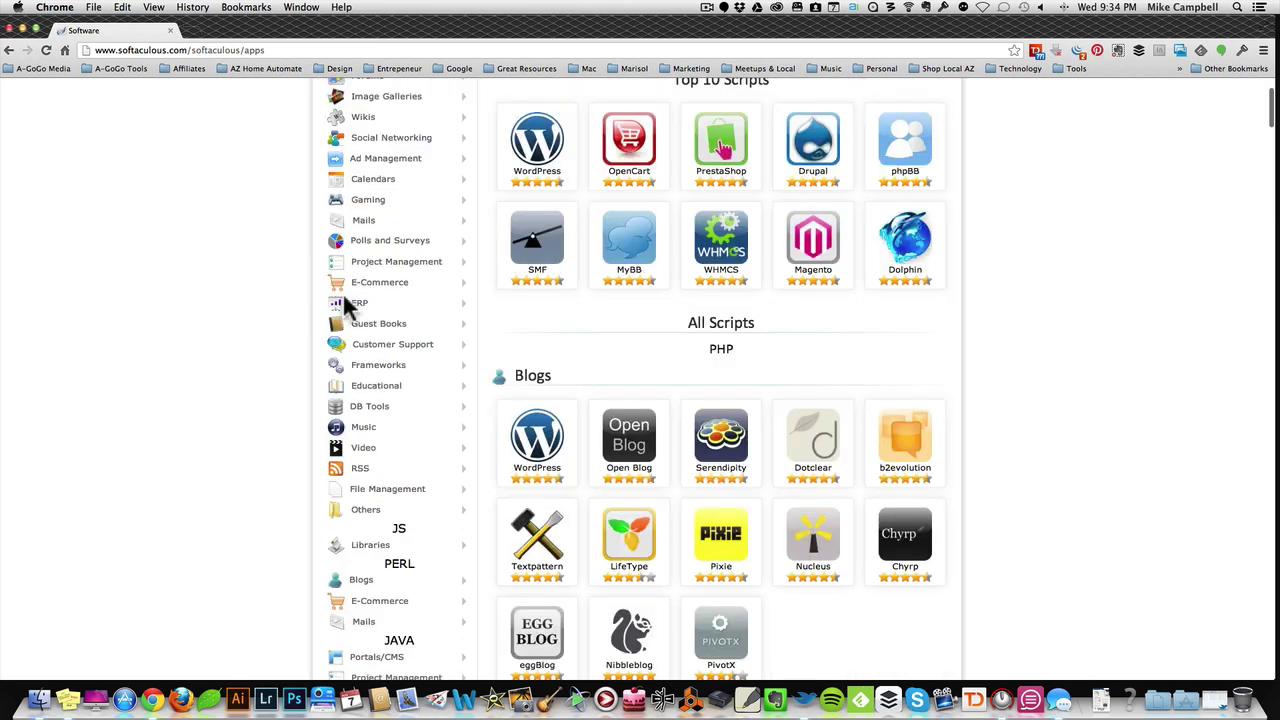
click(386, 286)
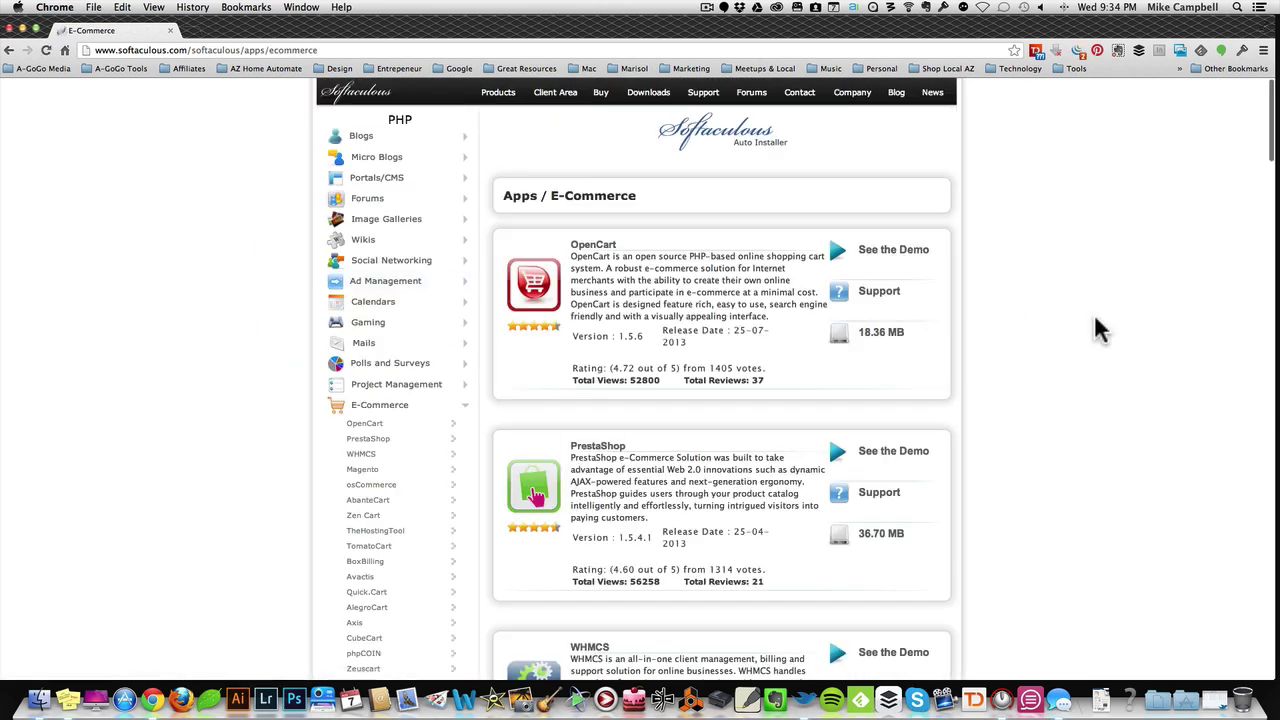
scroll(1094, 329, down, 3)
scroll(990, 293, down, 3)
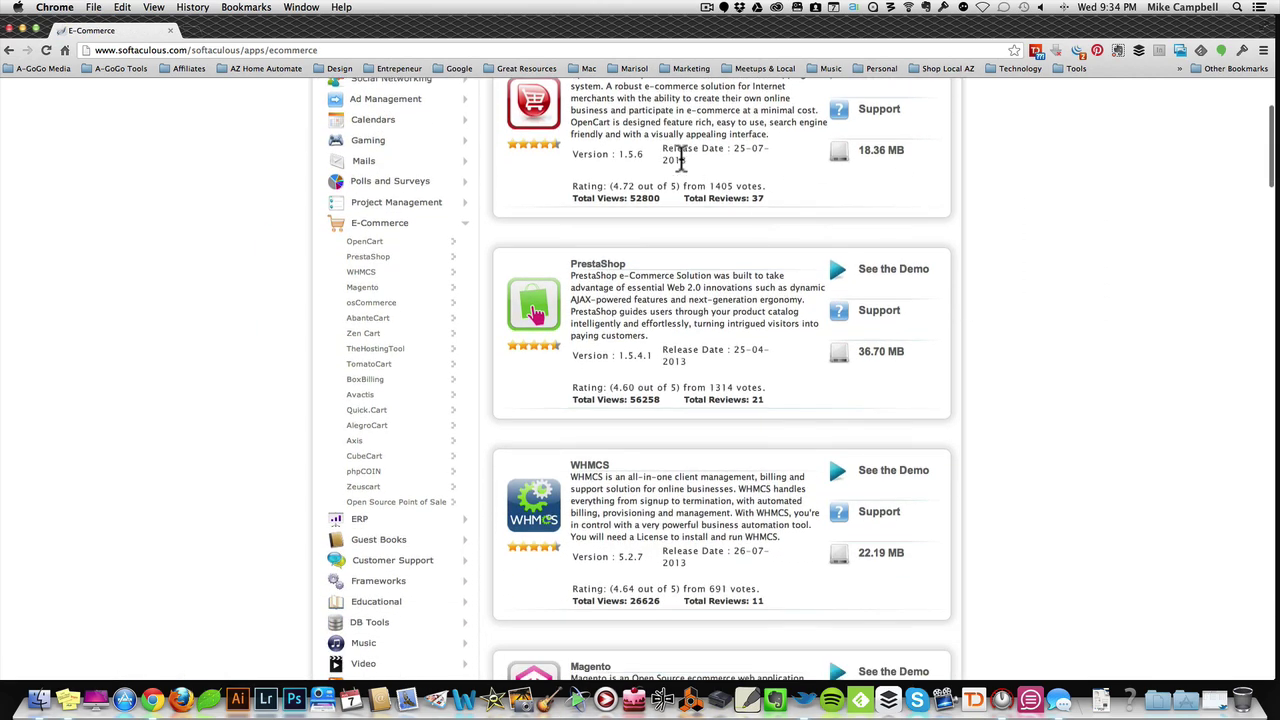
scroll(1016, 260, up, 3)
scroll(1072, 295, down, 3)
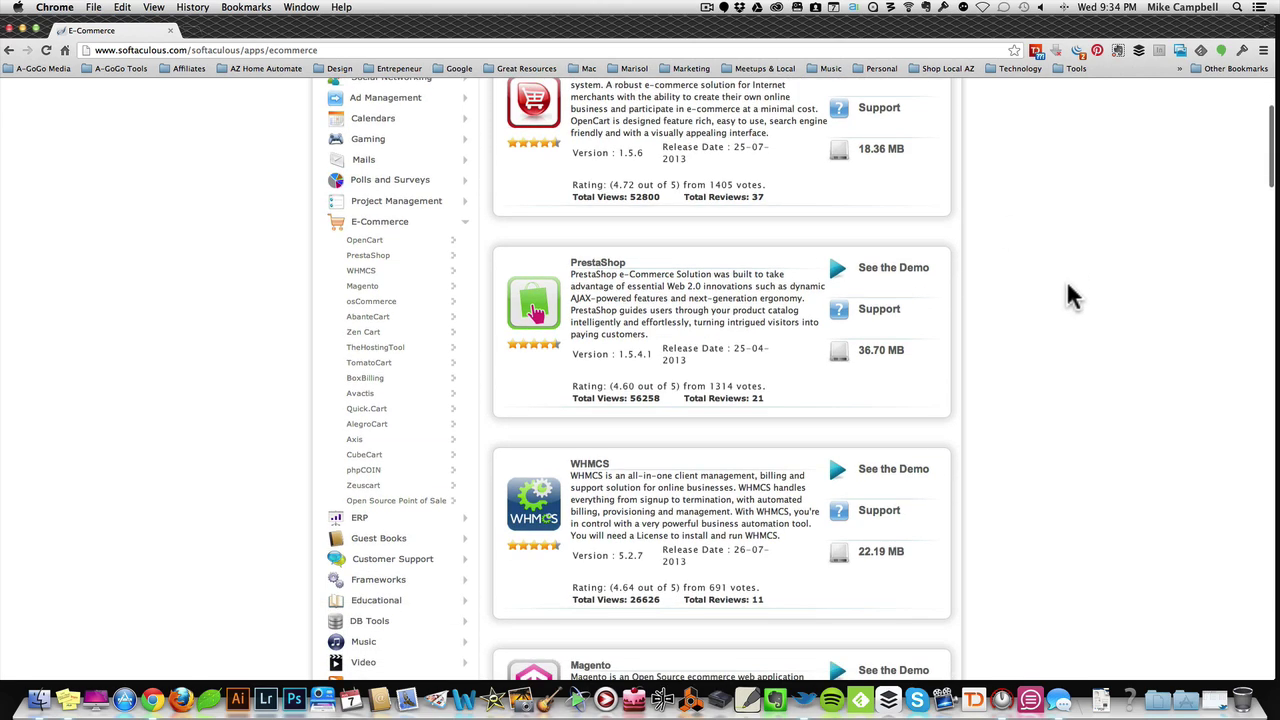
scroll(1072, 295, down, 4)
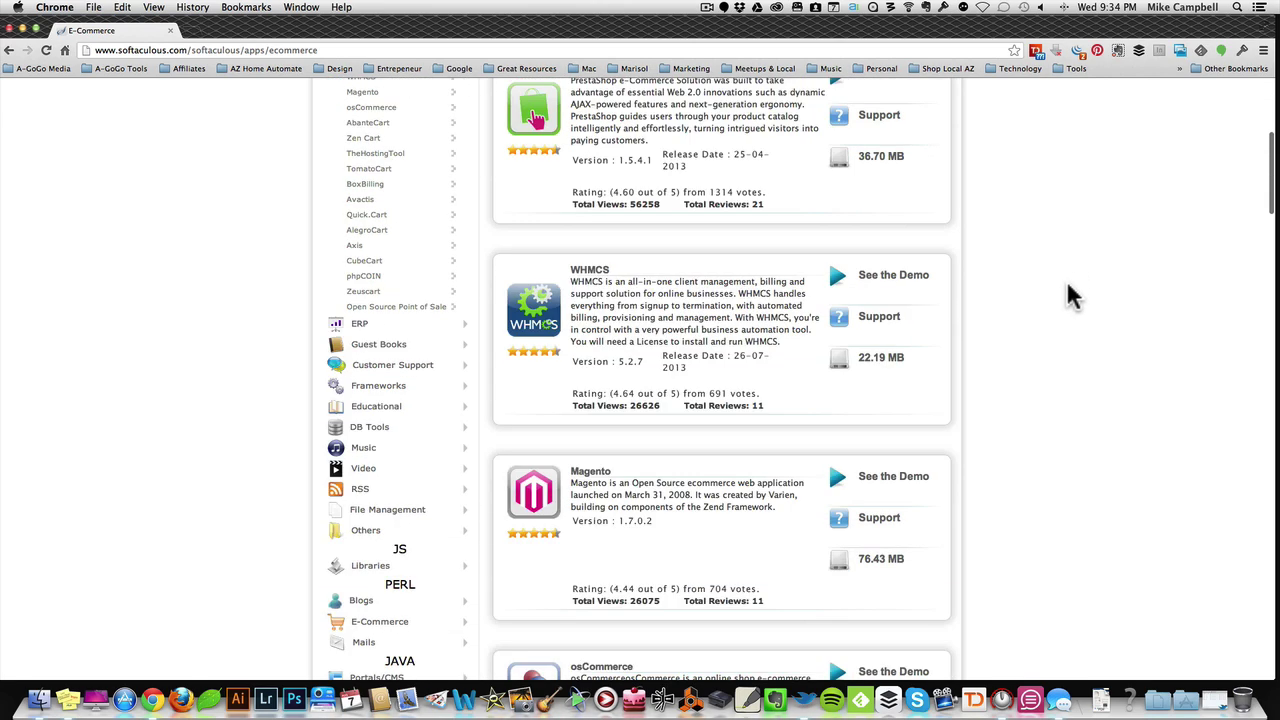
scroll(1072, 295, down, 6)
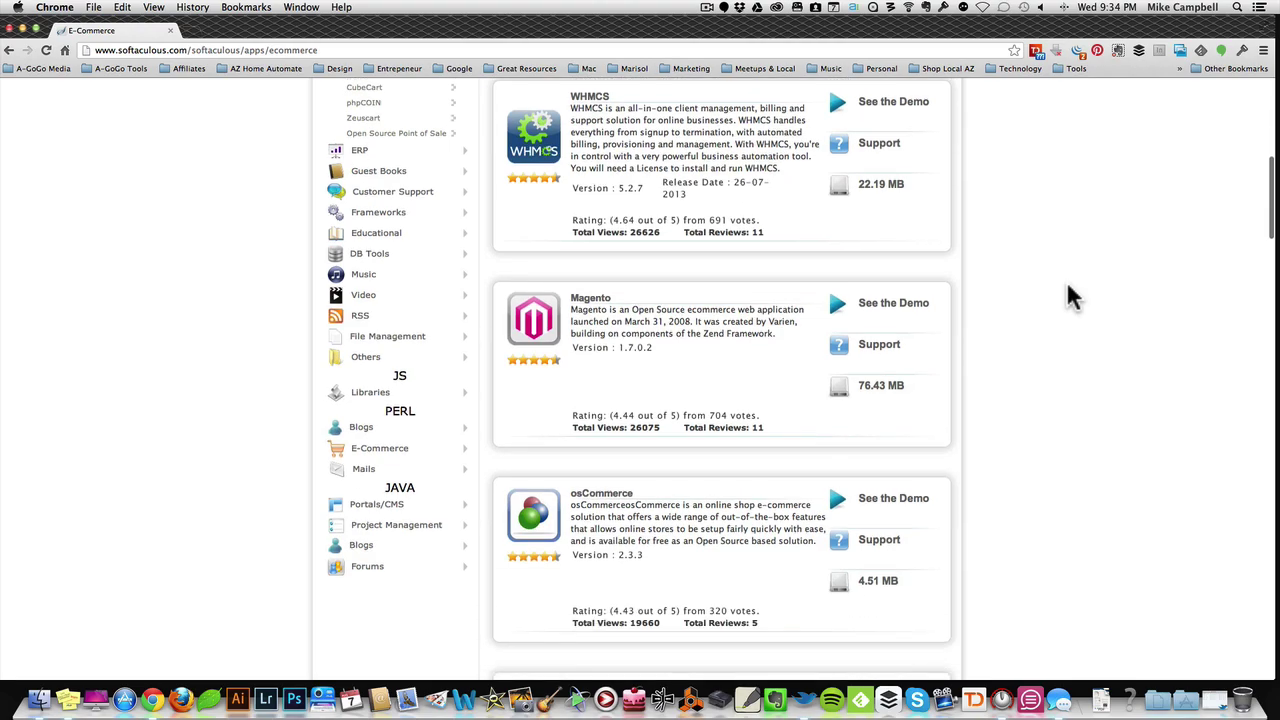
scroll(1062, 366, down, 3)
scroll(1060, 366, up, 6)
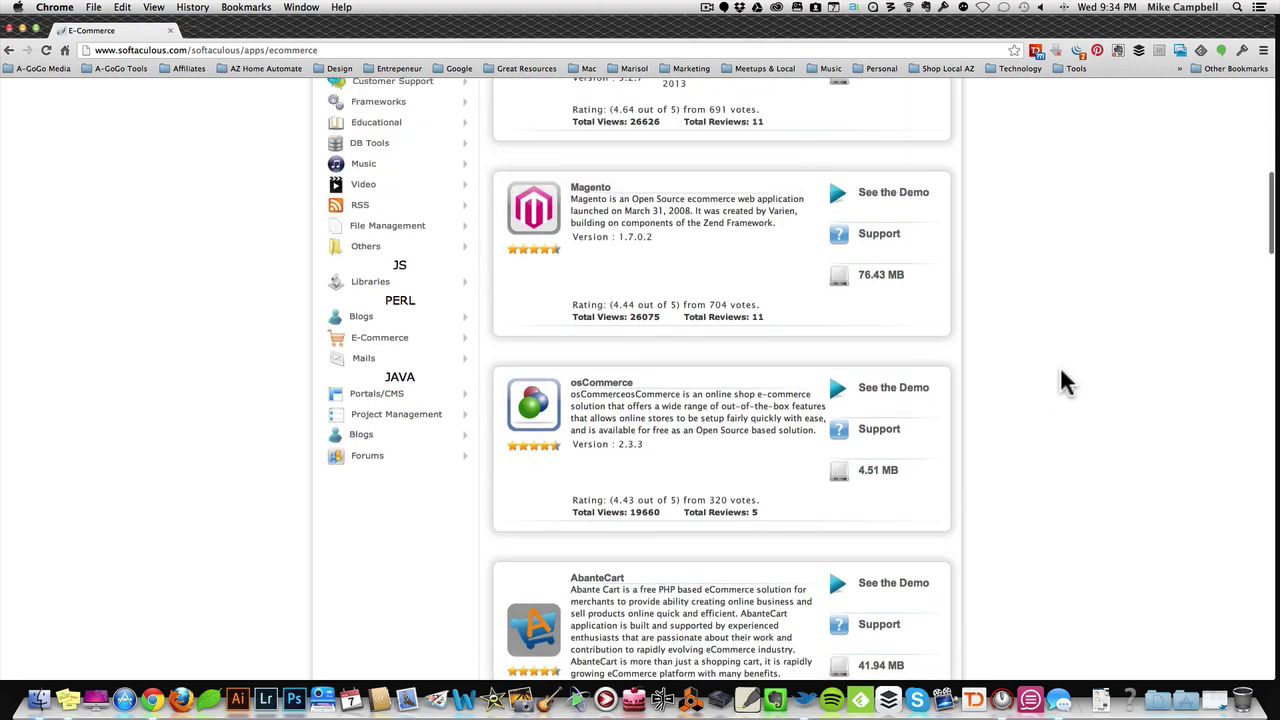
scroll(1060, 371, up, 10)
scroll(1060, 371, down, 9)
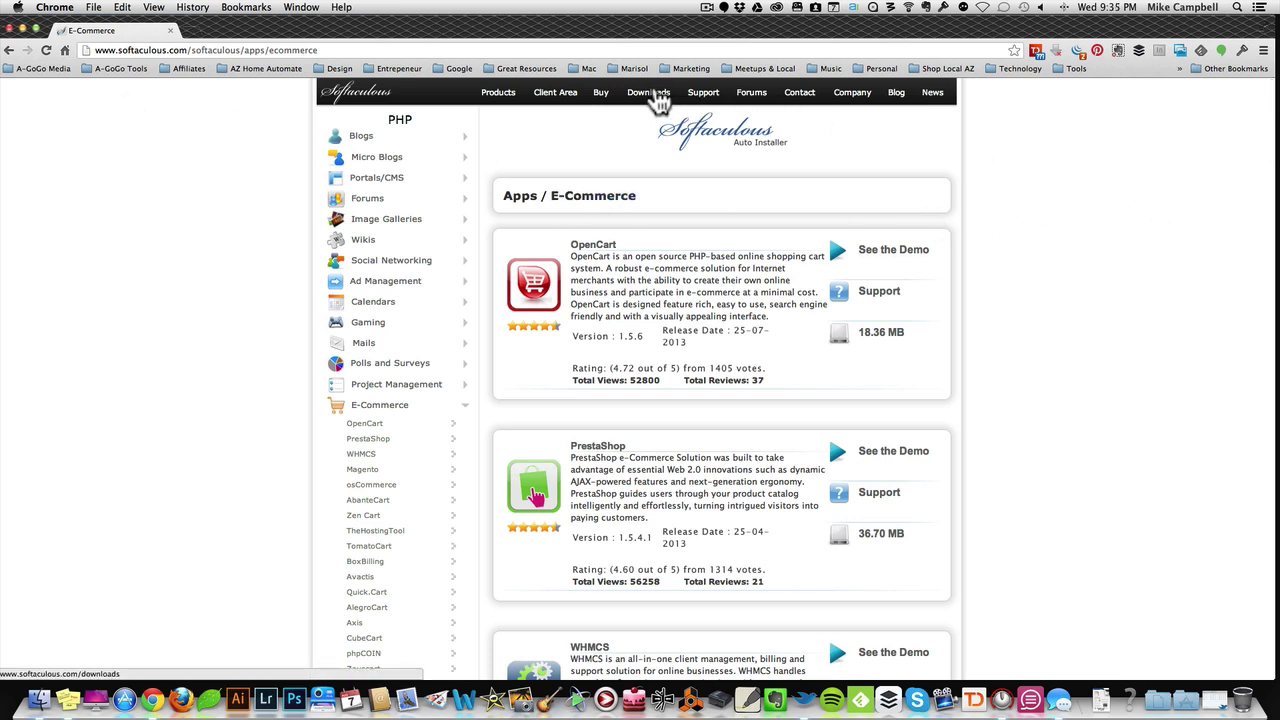
Step: Reach the AMPPS download page from the Softaculous Downloads page
click(650, 94)
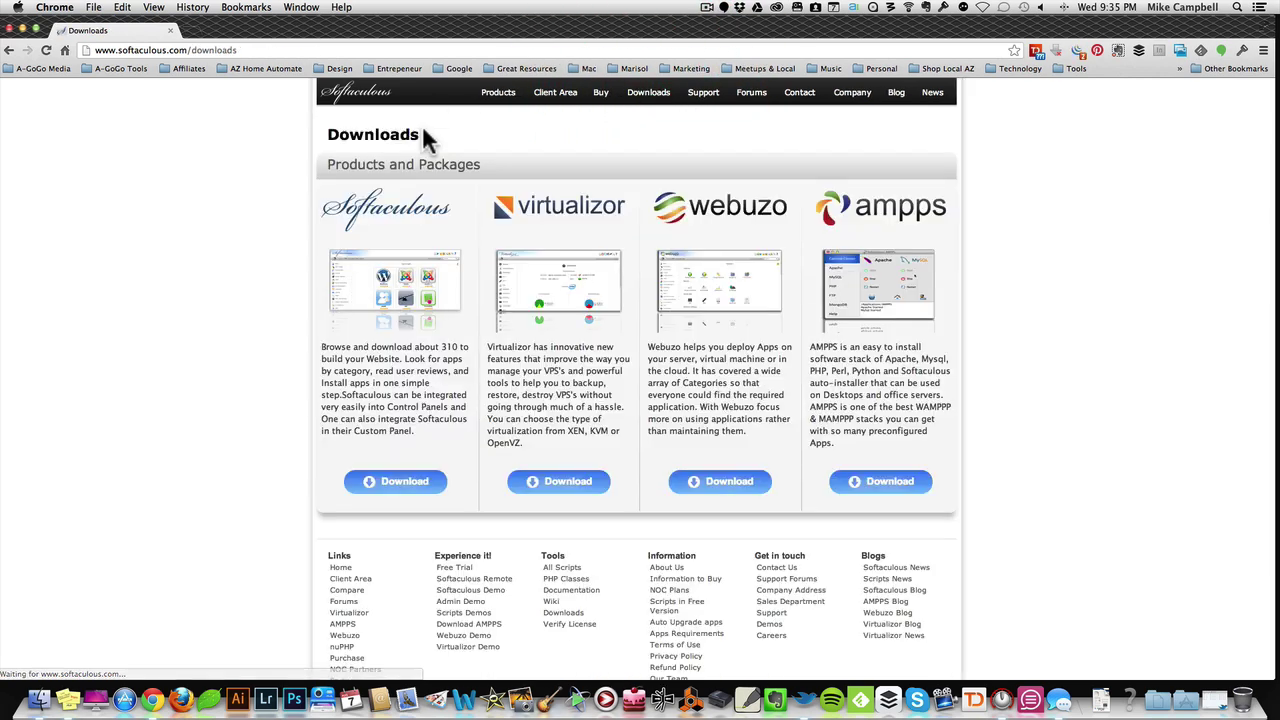
click(9, 50)
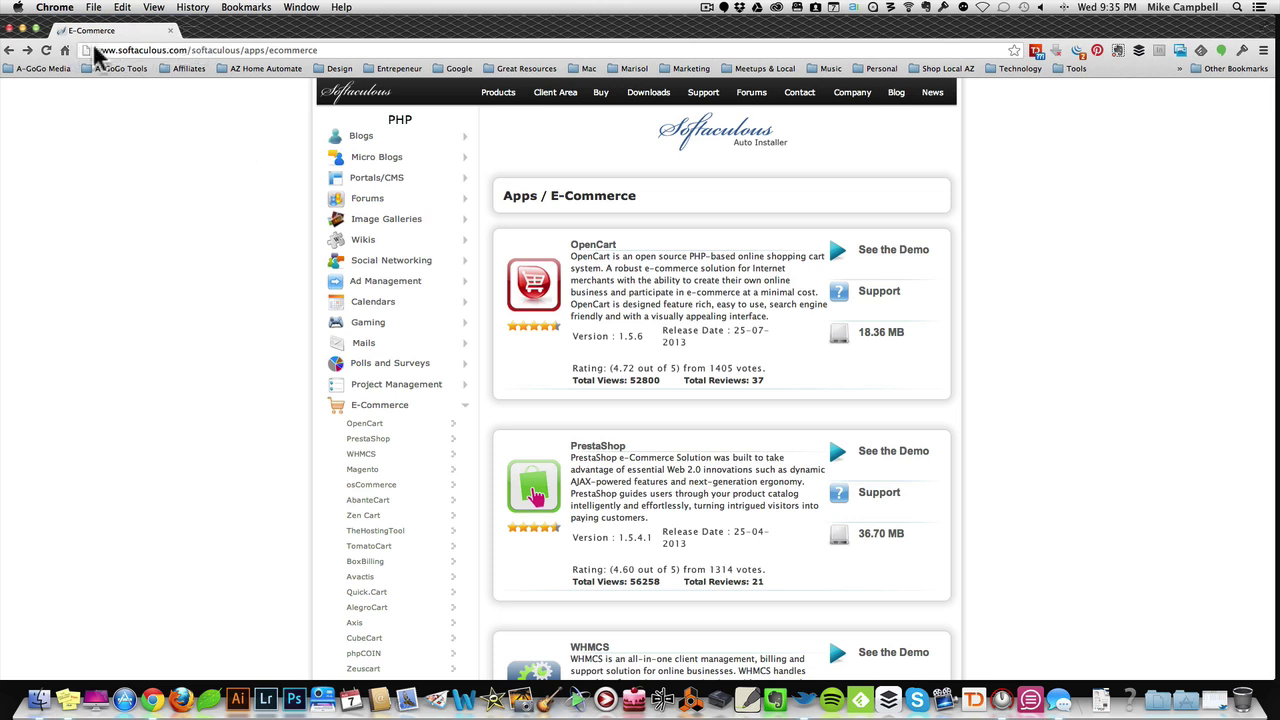
drag(95, 50, 195, 52)
click(160, 55)
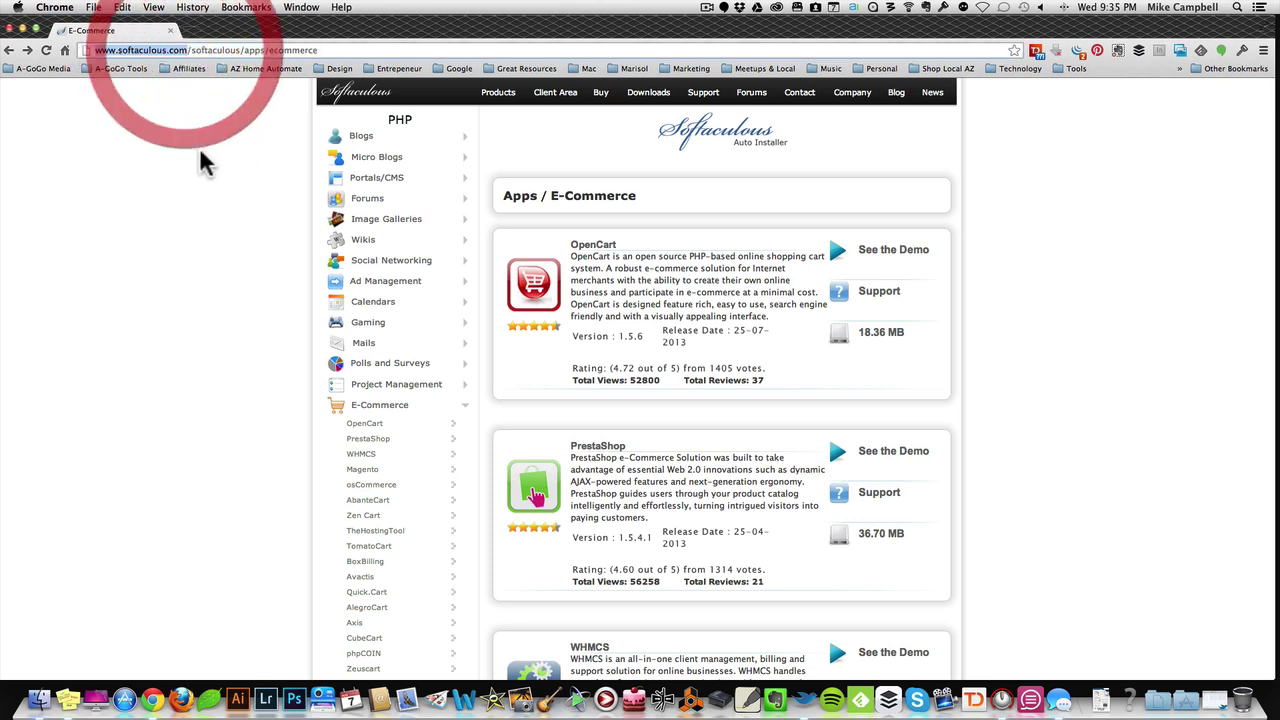
click(648, 92)
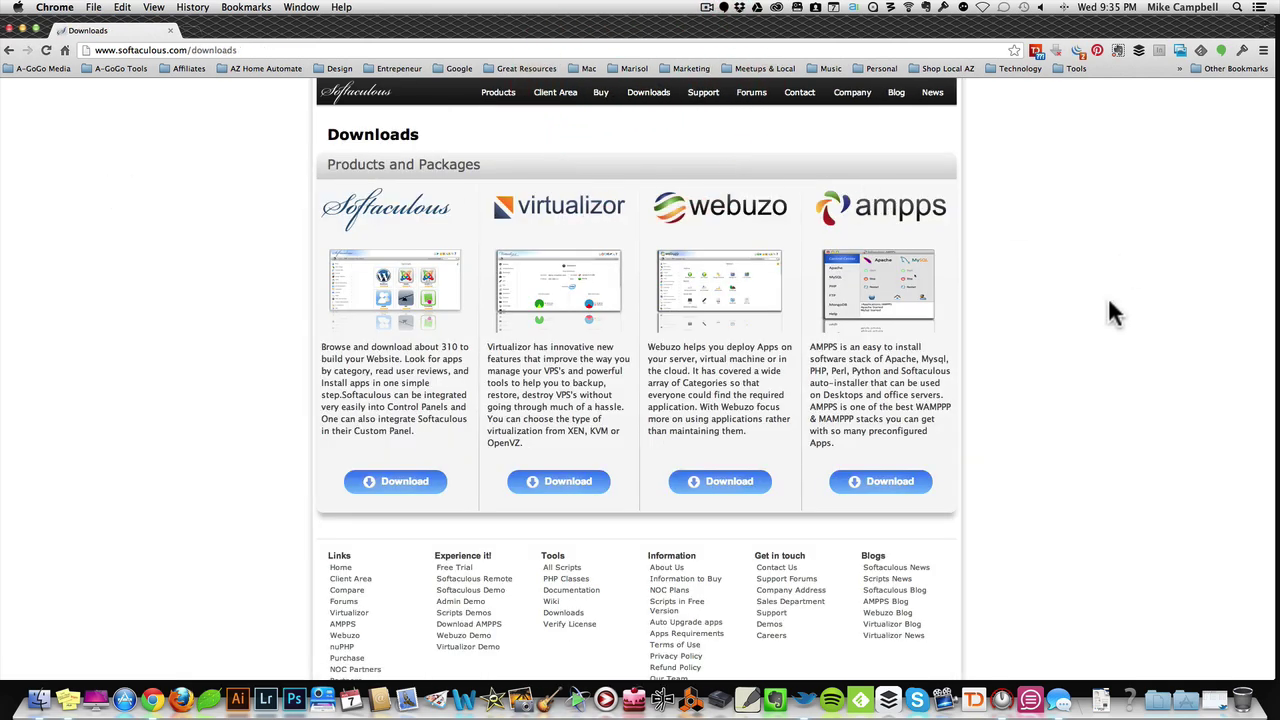
scroll(1140, 330, down, 1)
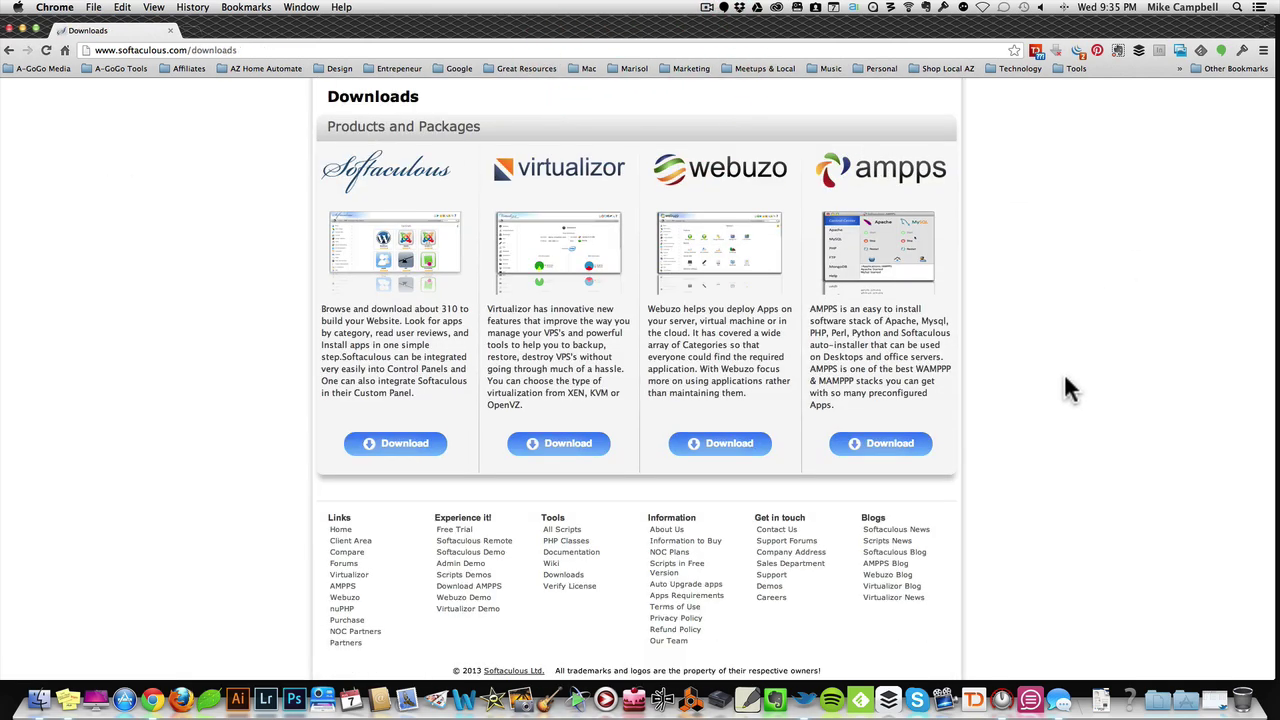
click(890, 444)
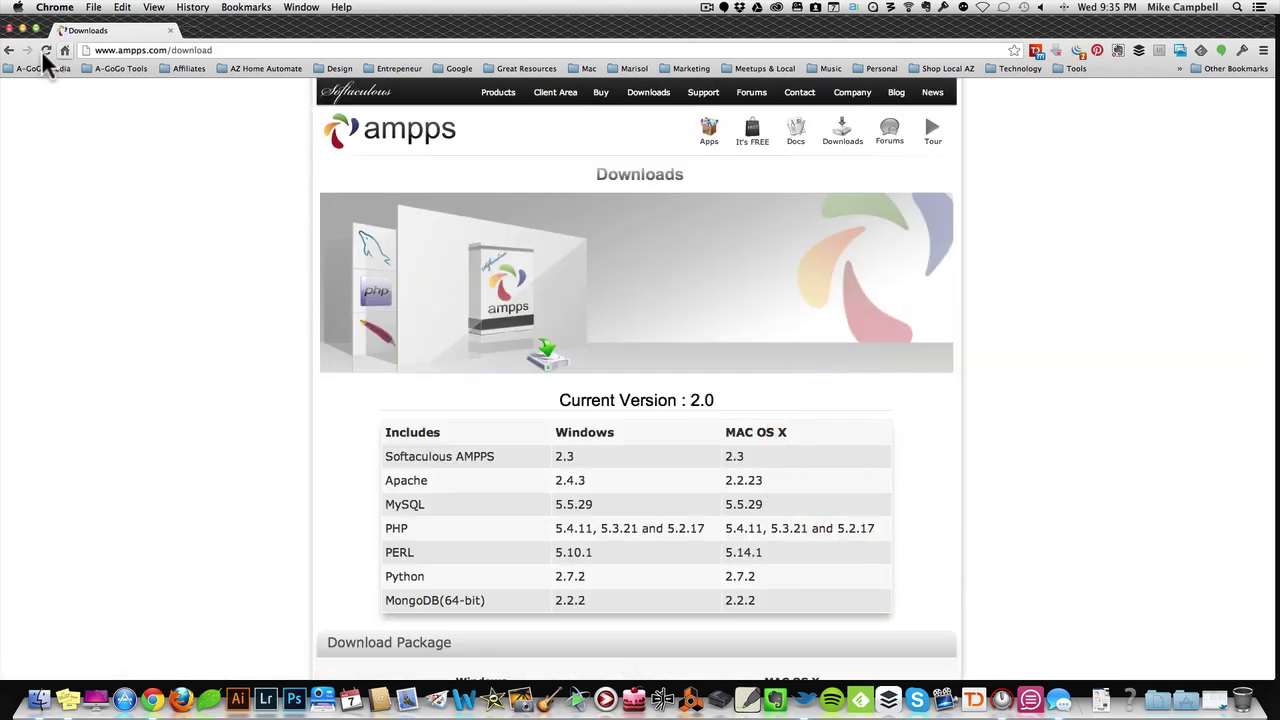
click(10, 50)
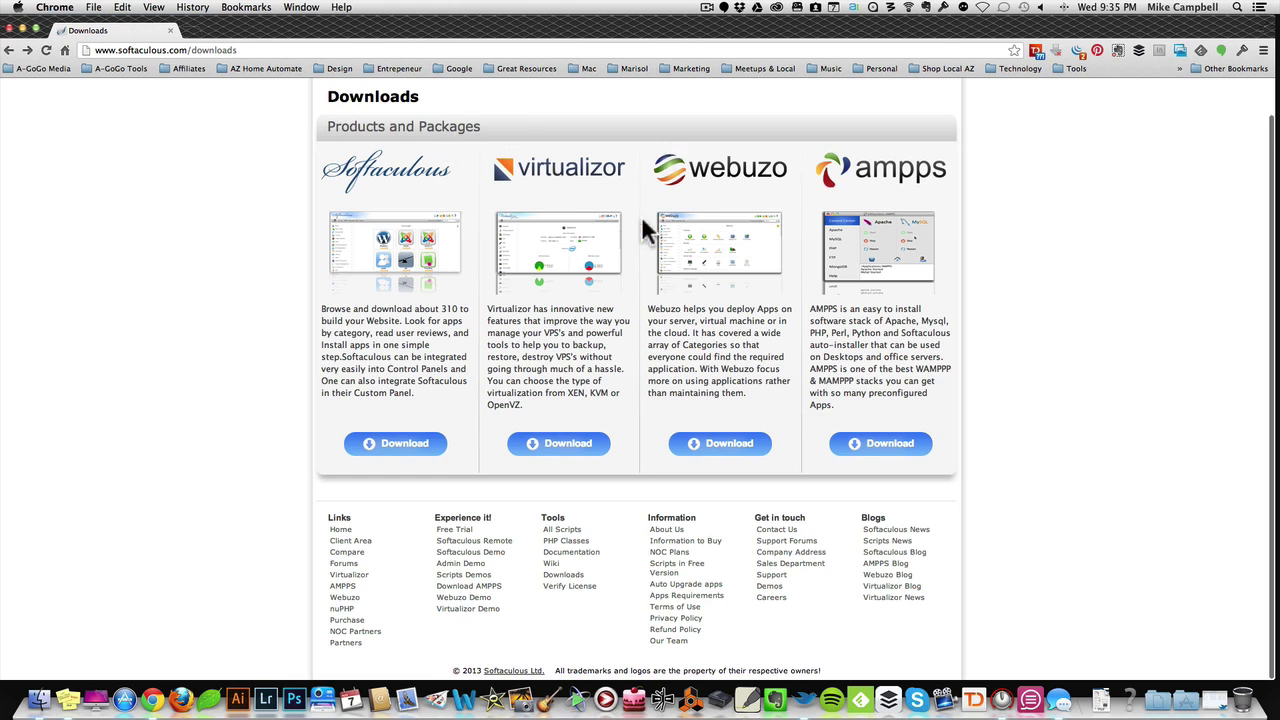
scroll(690, 310, down, 1)
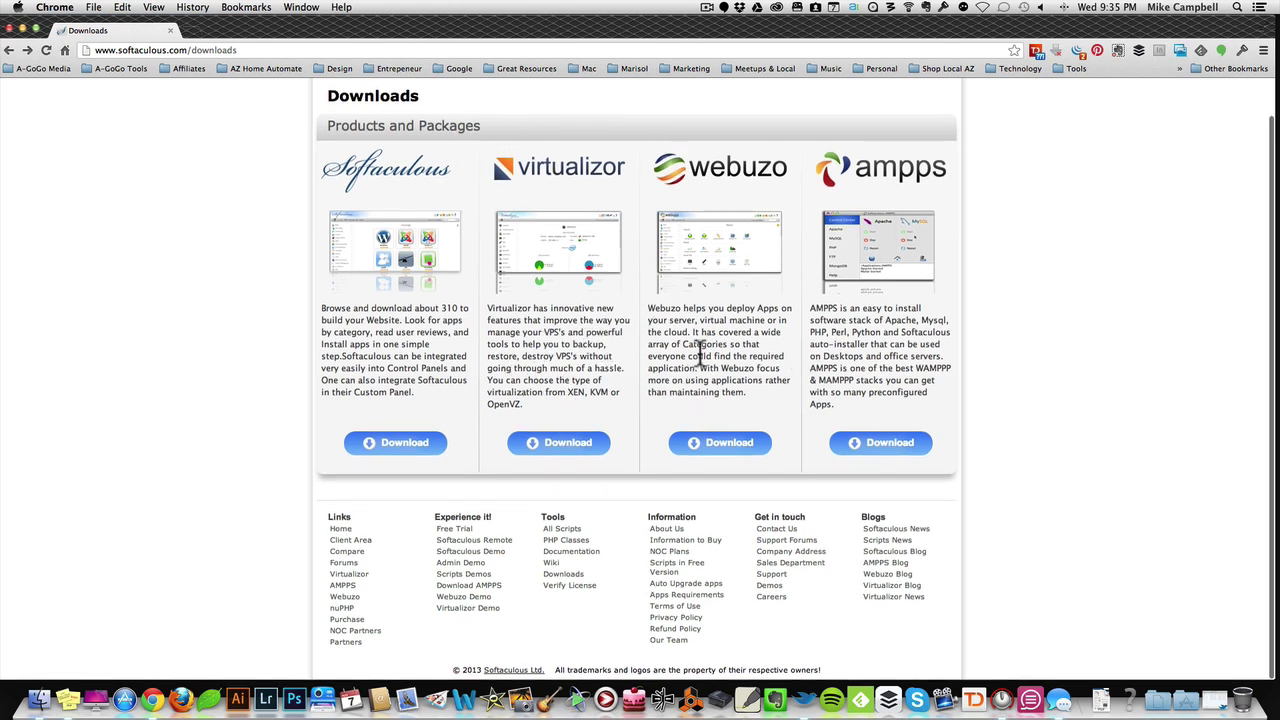
scroll(705, 352, up, 1)
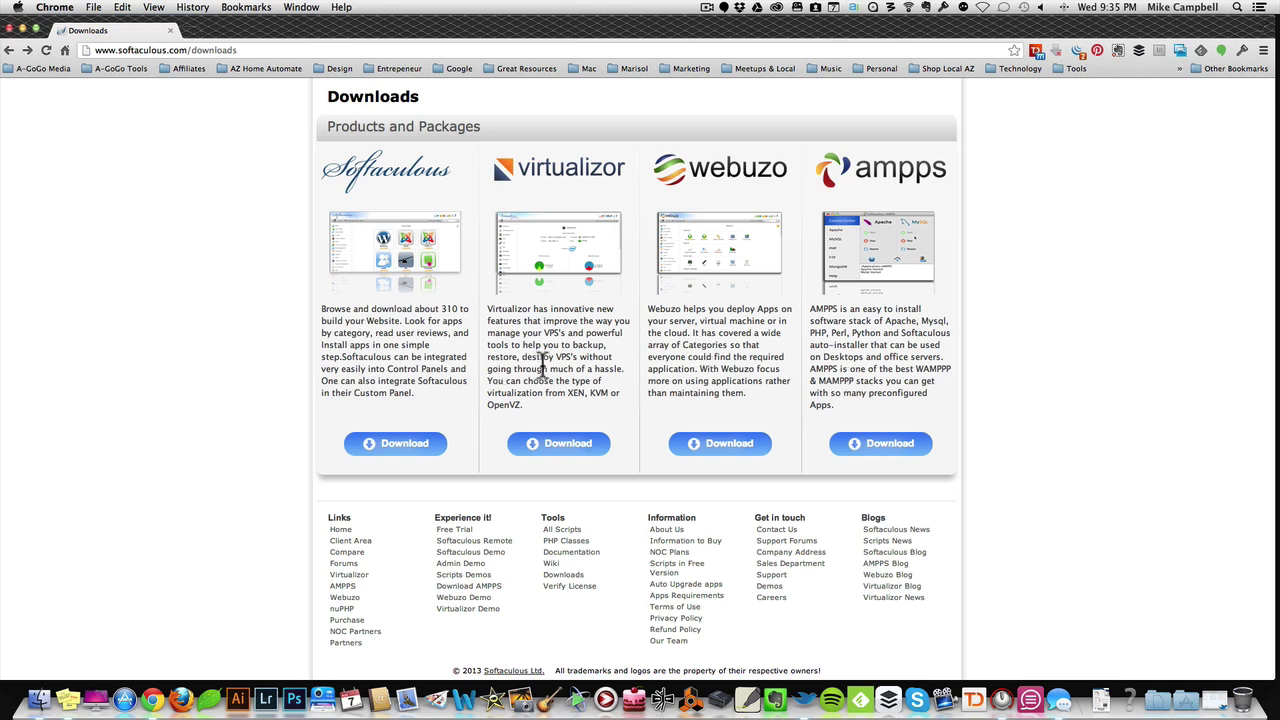
click(893, 444)
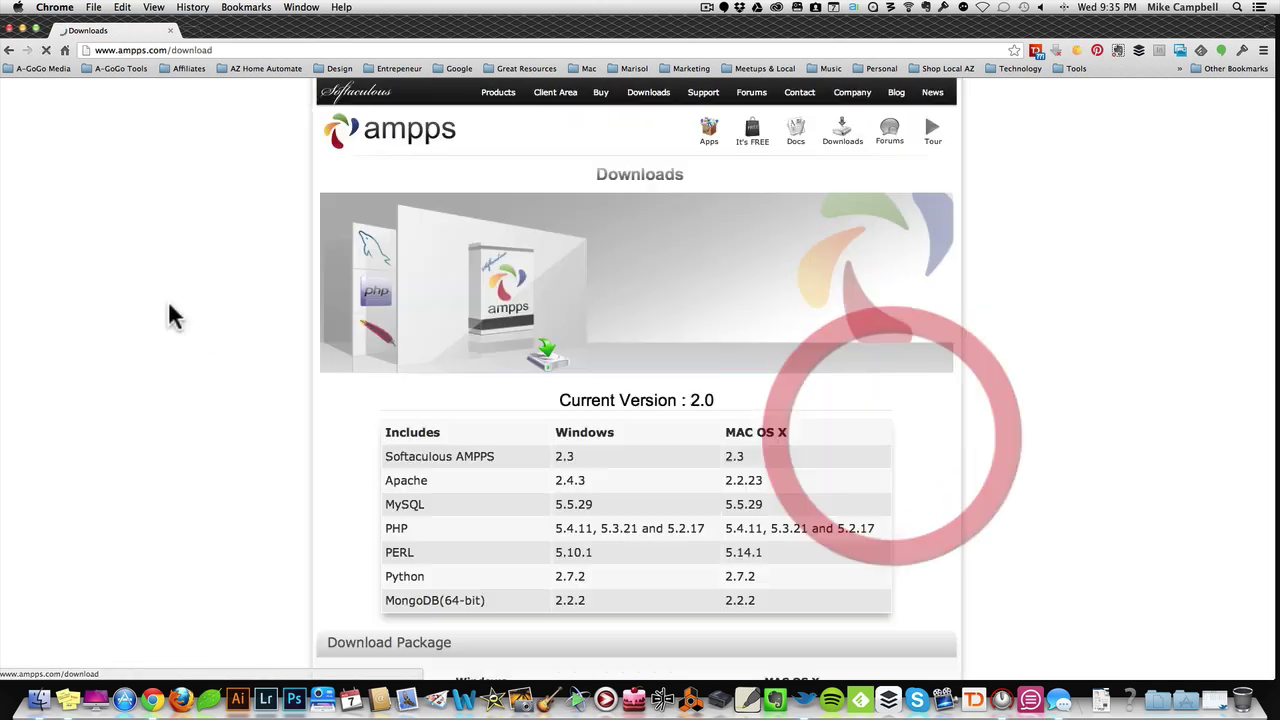
Step: Save the Mac OS X installer AMPPS-2.0.dmg to the Desktop, then hide Chrome
scroll(217, 229, down, 3)
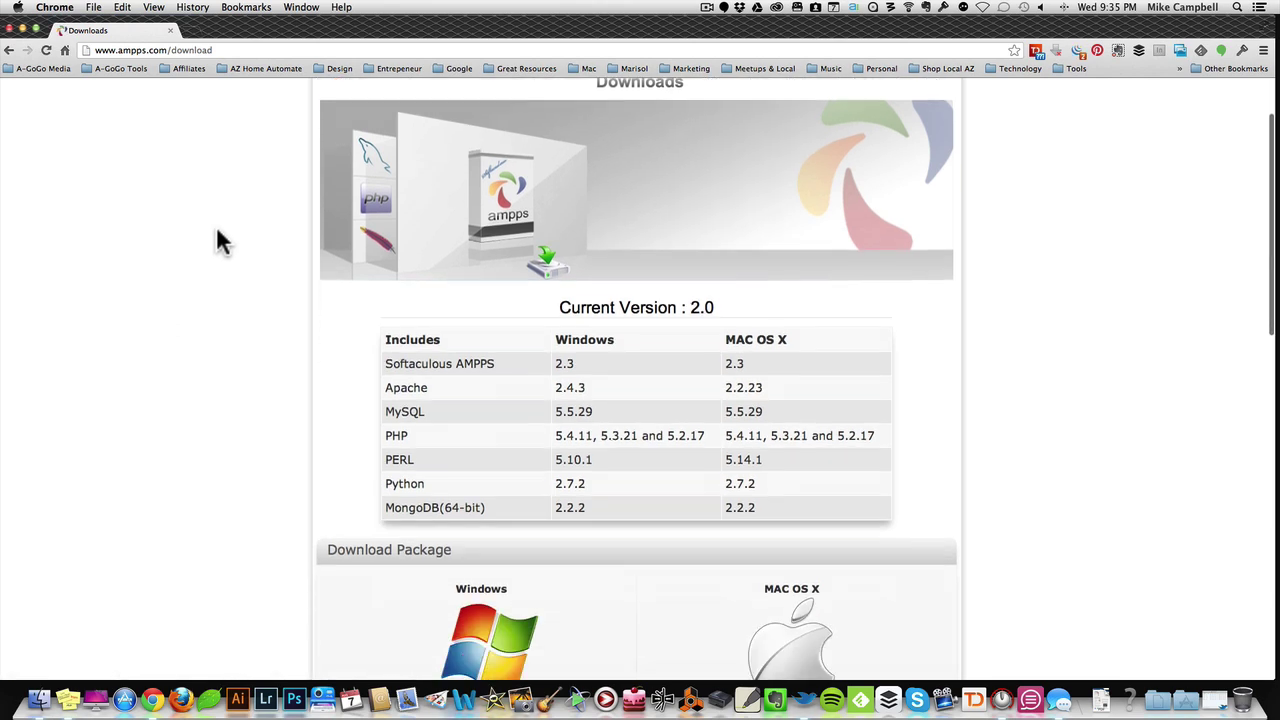
scroll(306, 316, down, 2)
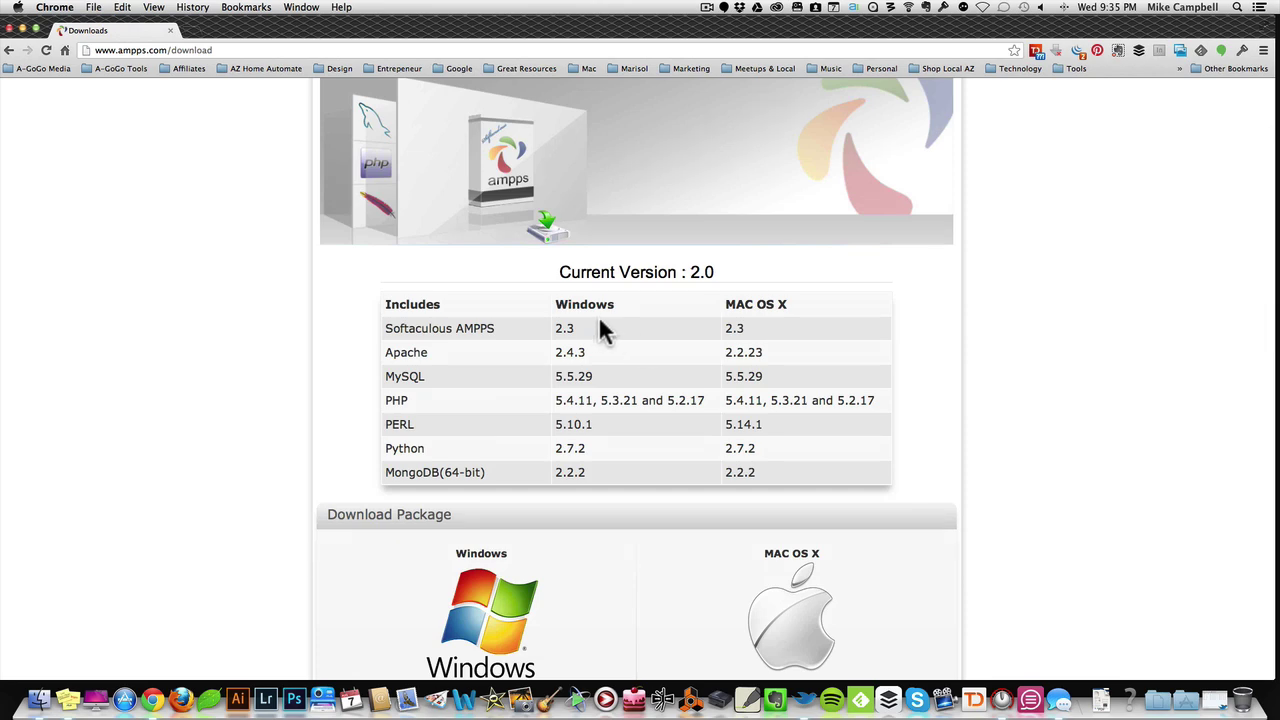
scroll(983, 371, down, 15)
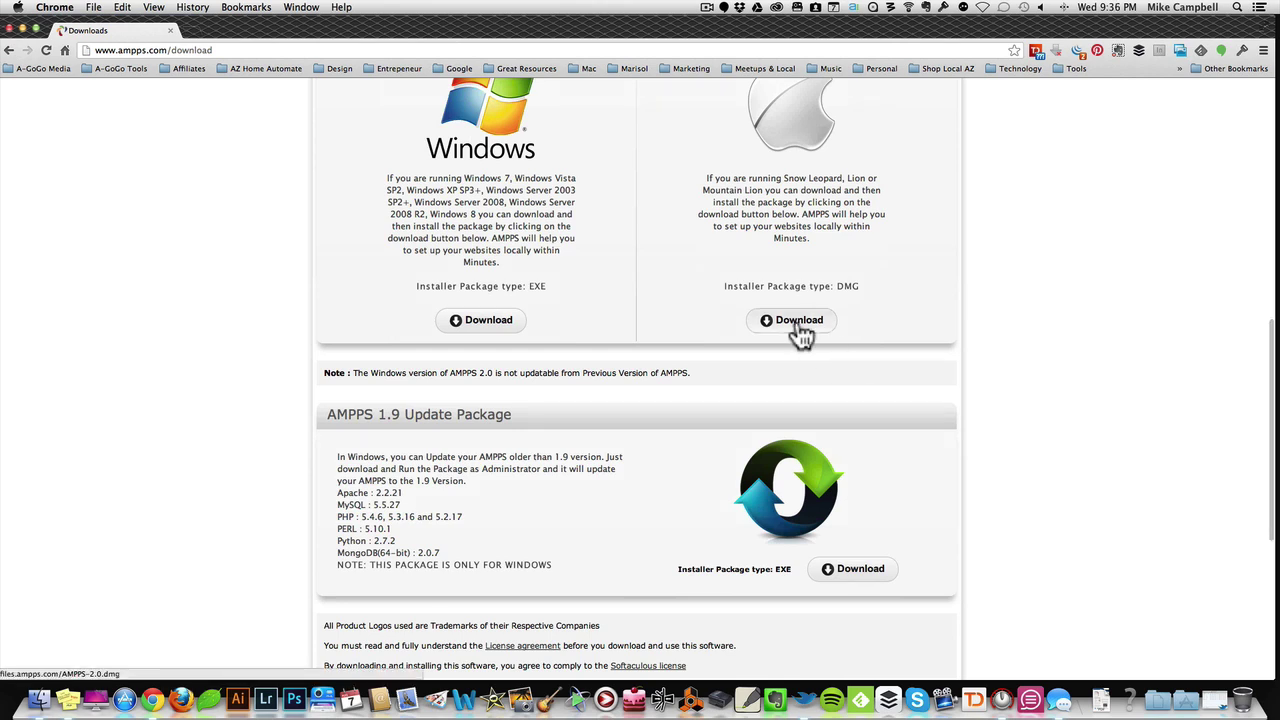
click(801, 327)
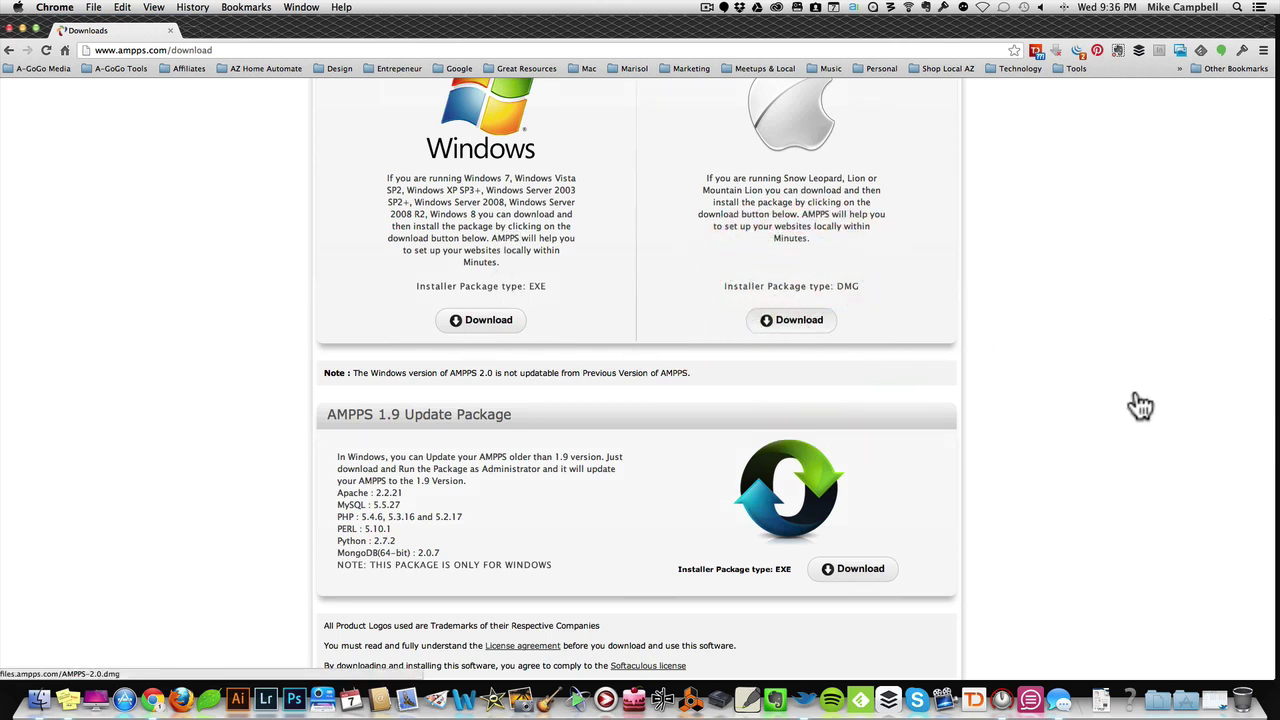
click(487, 216)
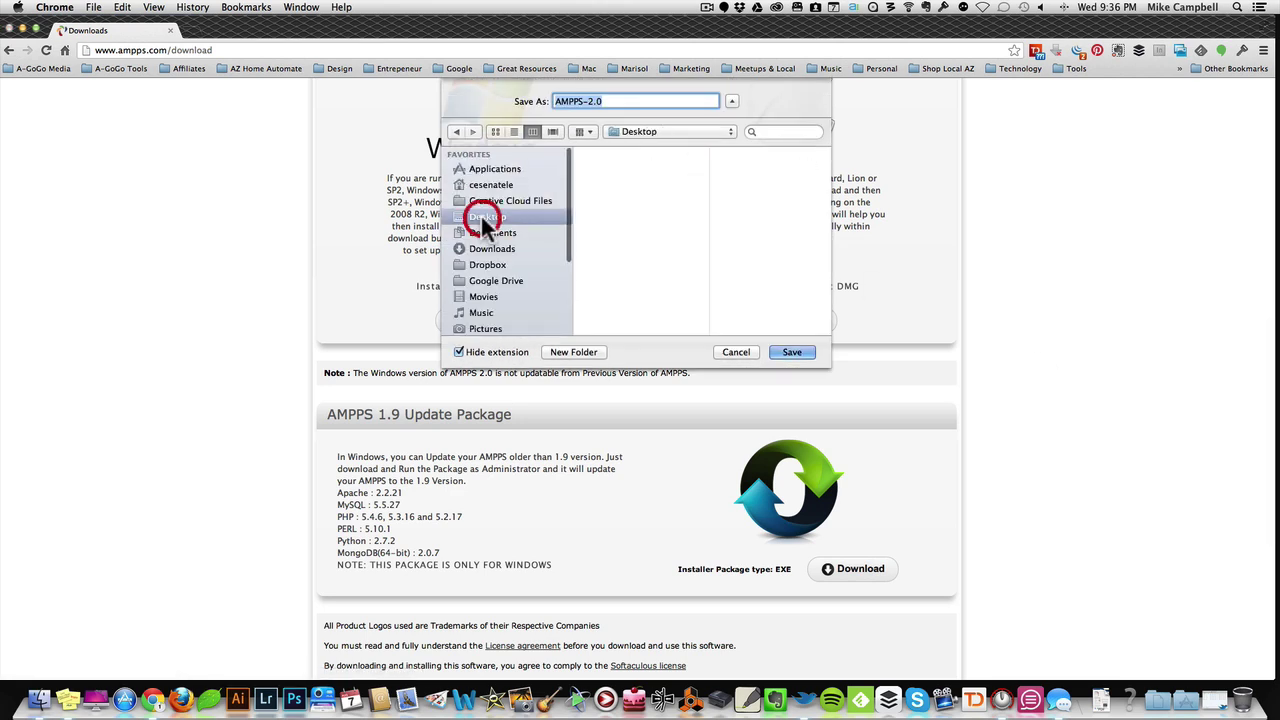
click(790, 352)
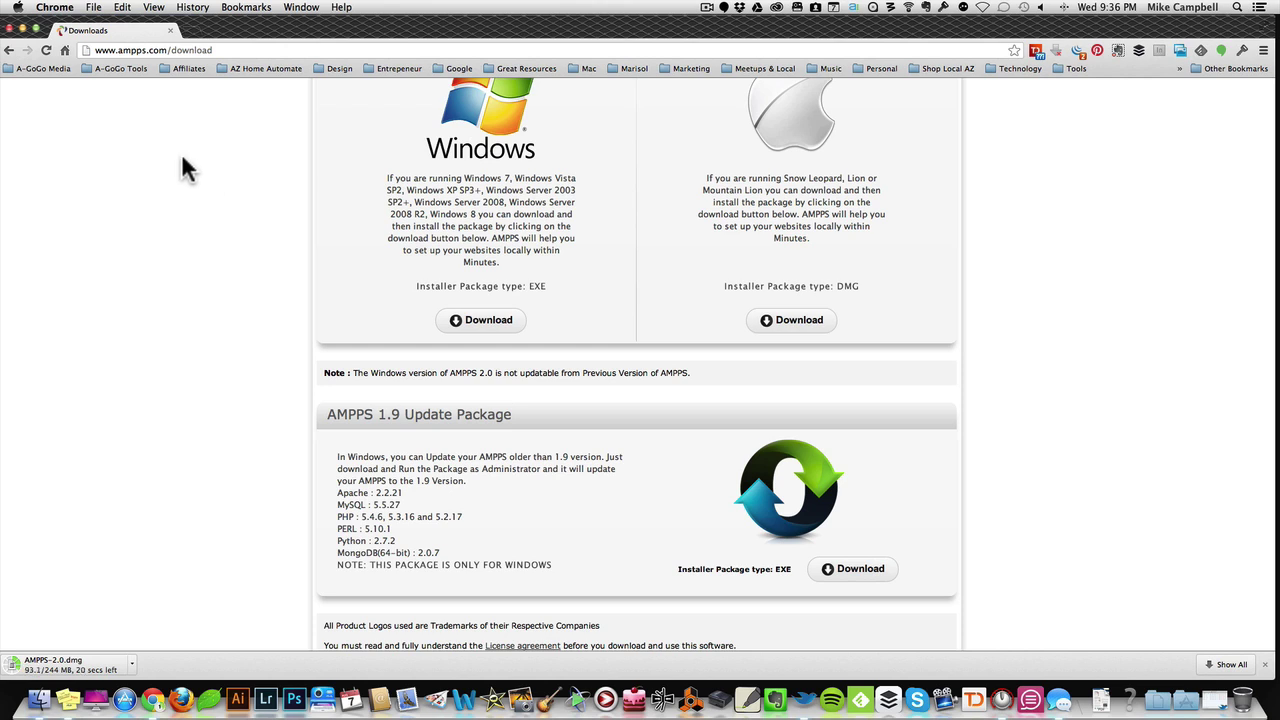
click(22, 29)
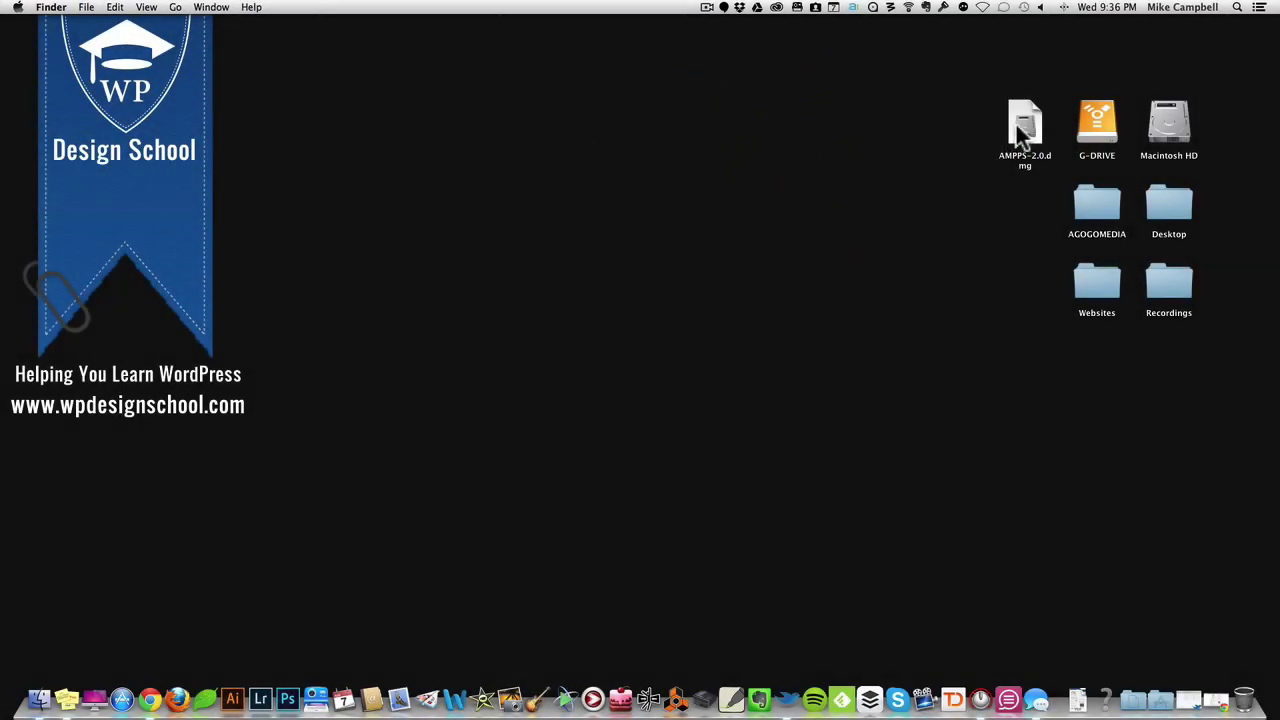
Step: Mount AMPPS-2.0.dmg and drag its AMPPS folder onto Applications
double_click(1022, 128)
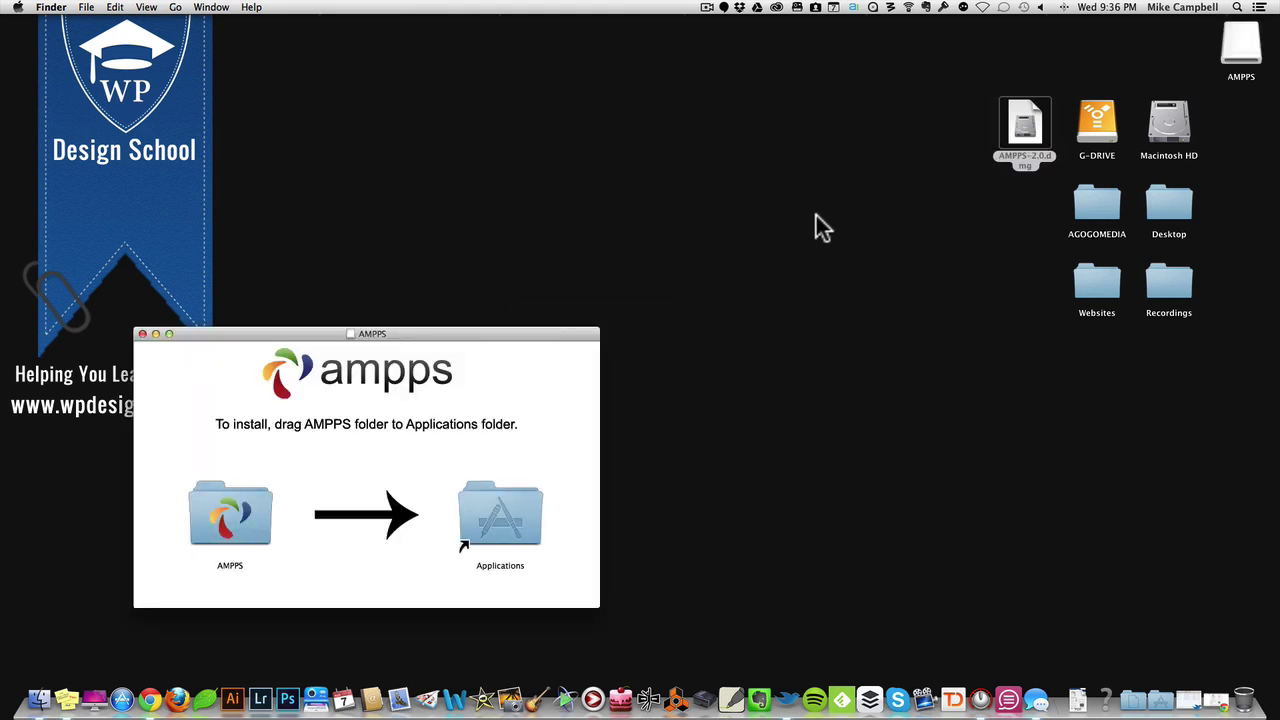
drag(397, 328, 588, 128)
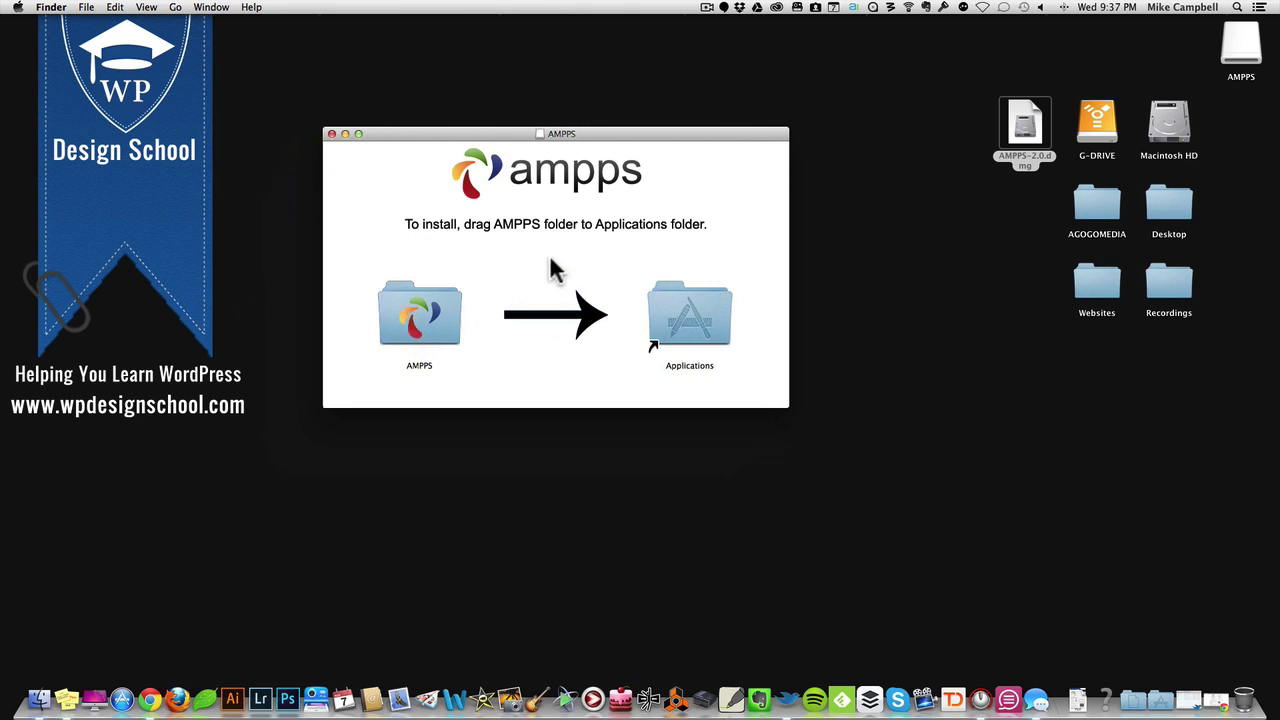
drag(414, 337, 697, 333)
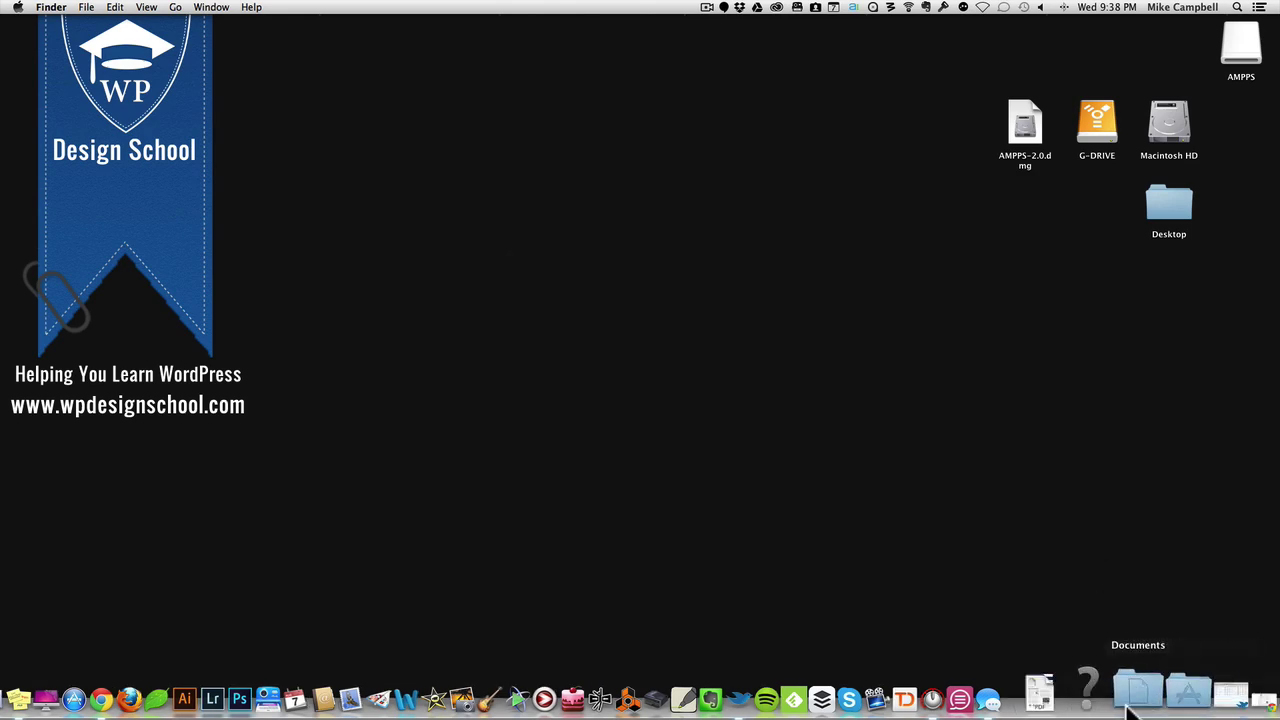
Step: Launch Ampps from the AMPPS folder in Applications, accepting the downloaded-app warning
click(1160, 703)
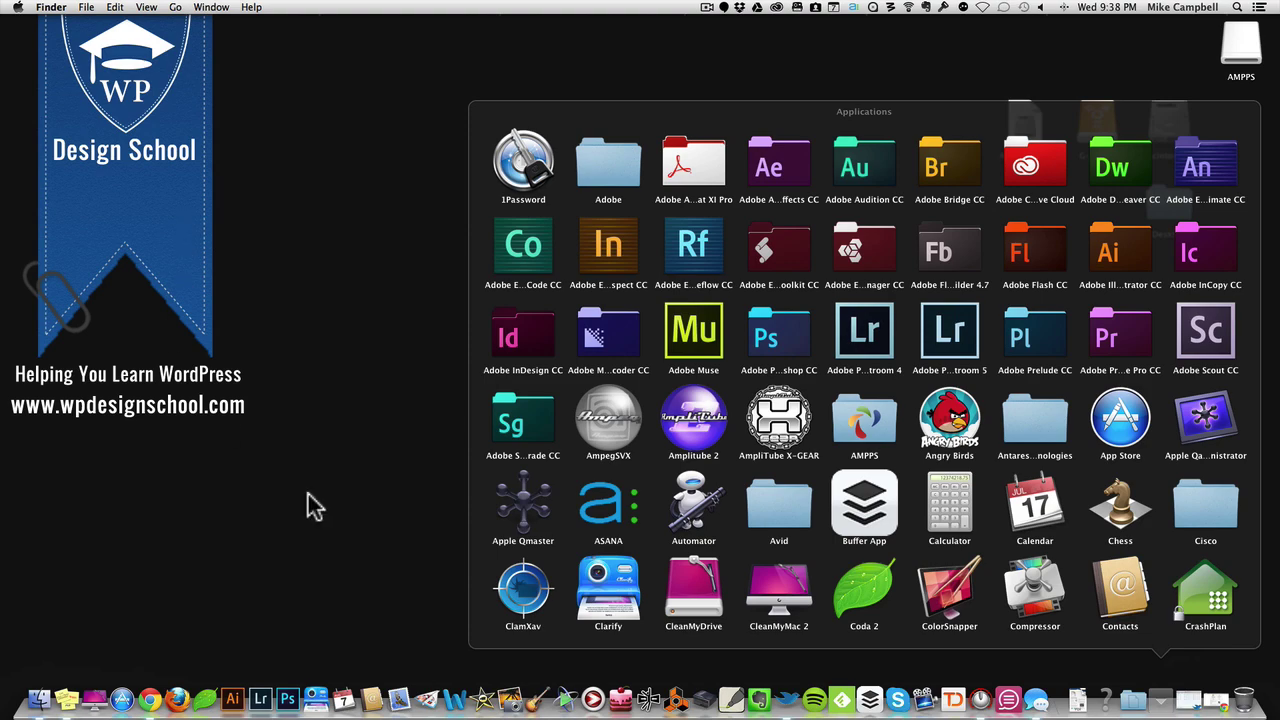
click(870, 425)
click(877, 437)
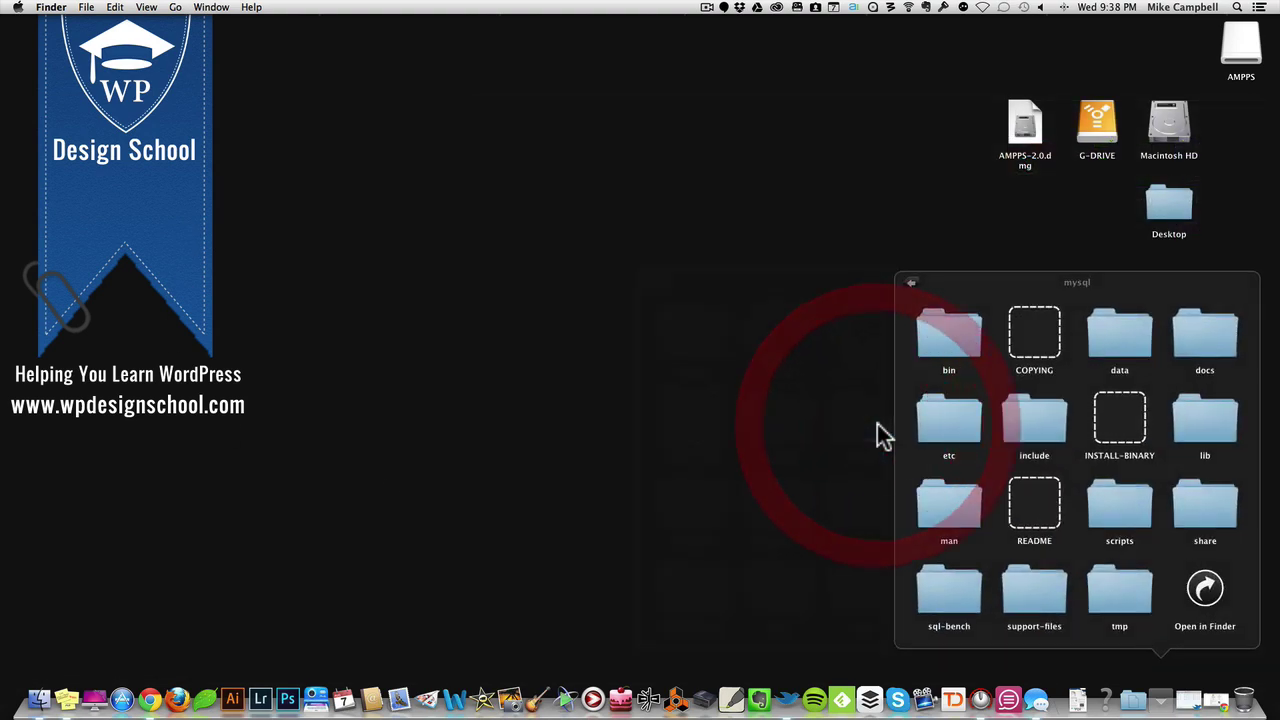
click(640, 388)
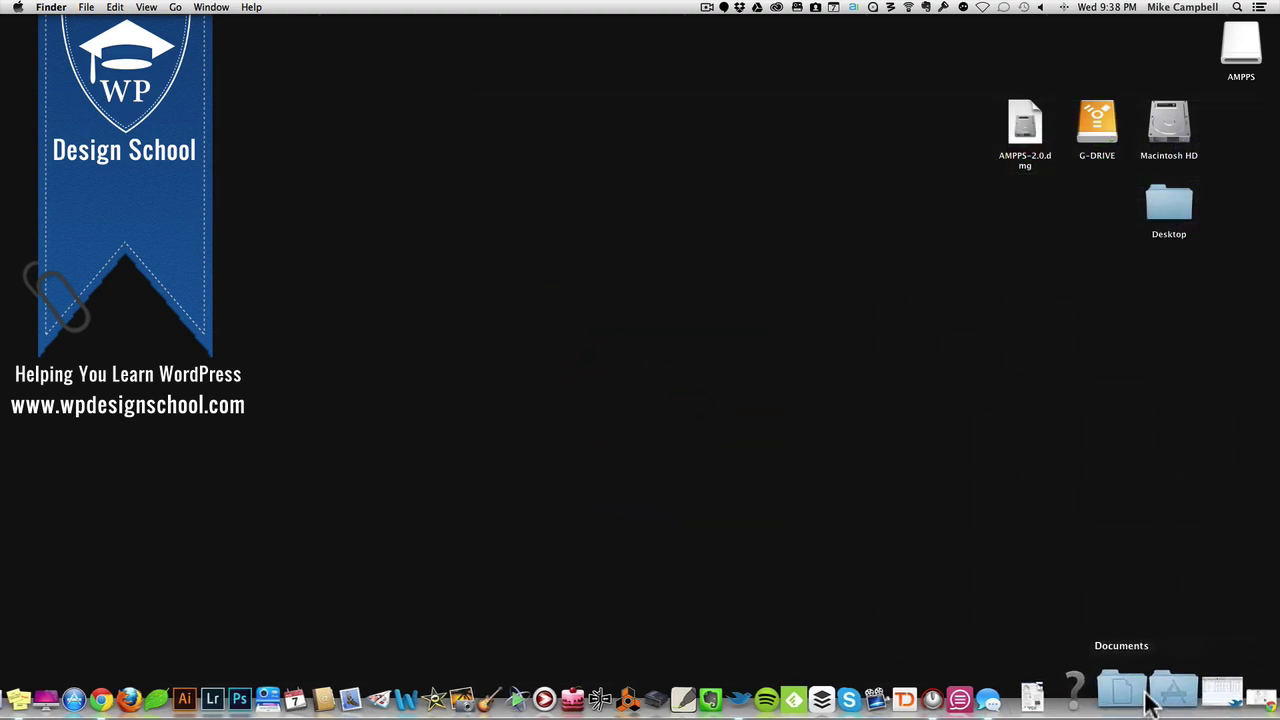
click(1160, 697)
click(866, 425)
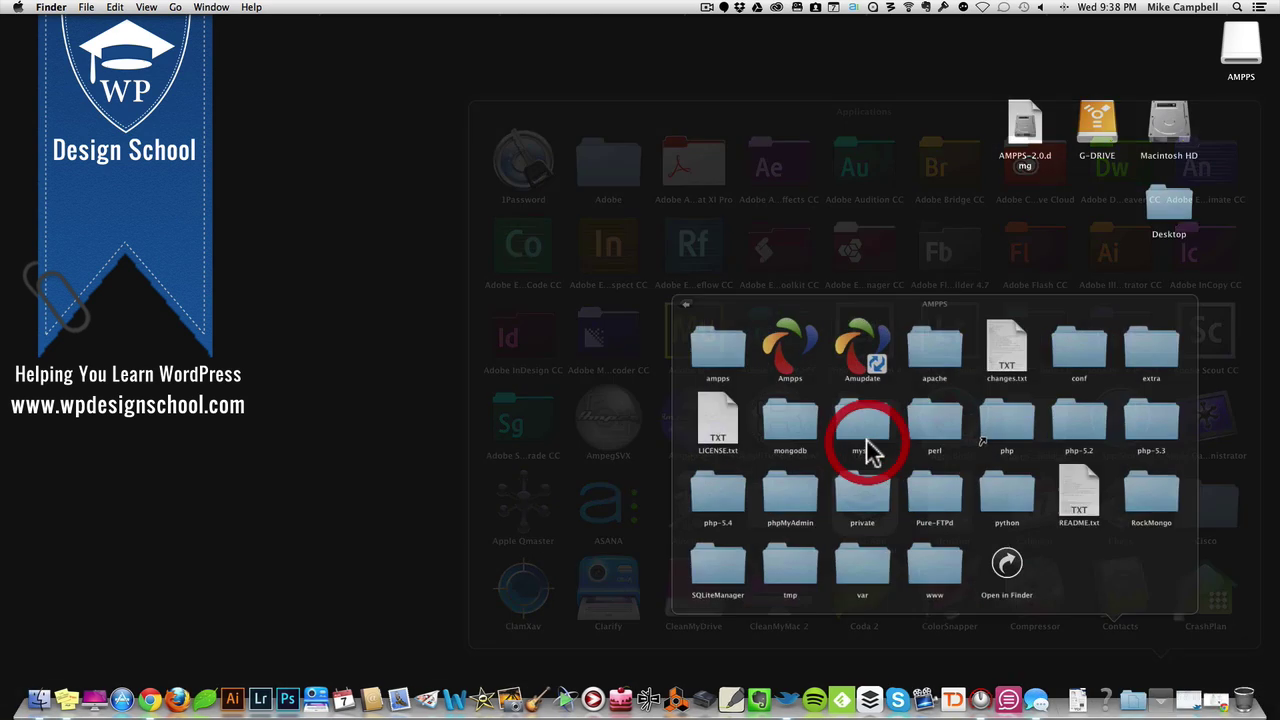
click(783, 339)
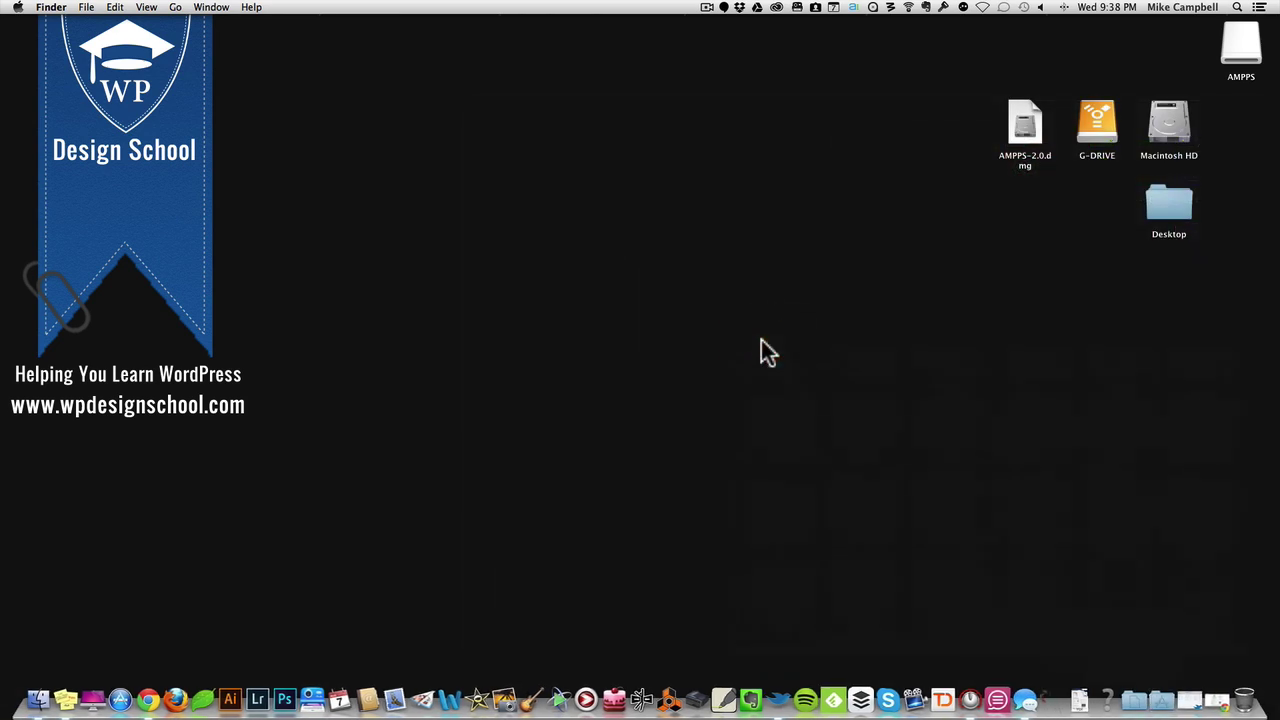
click(763, 259)
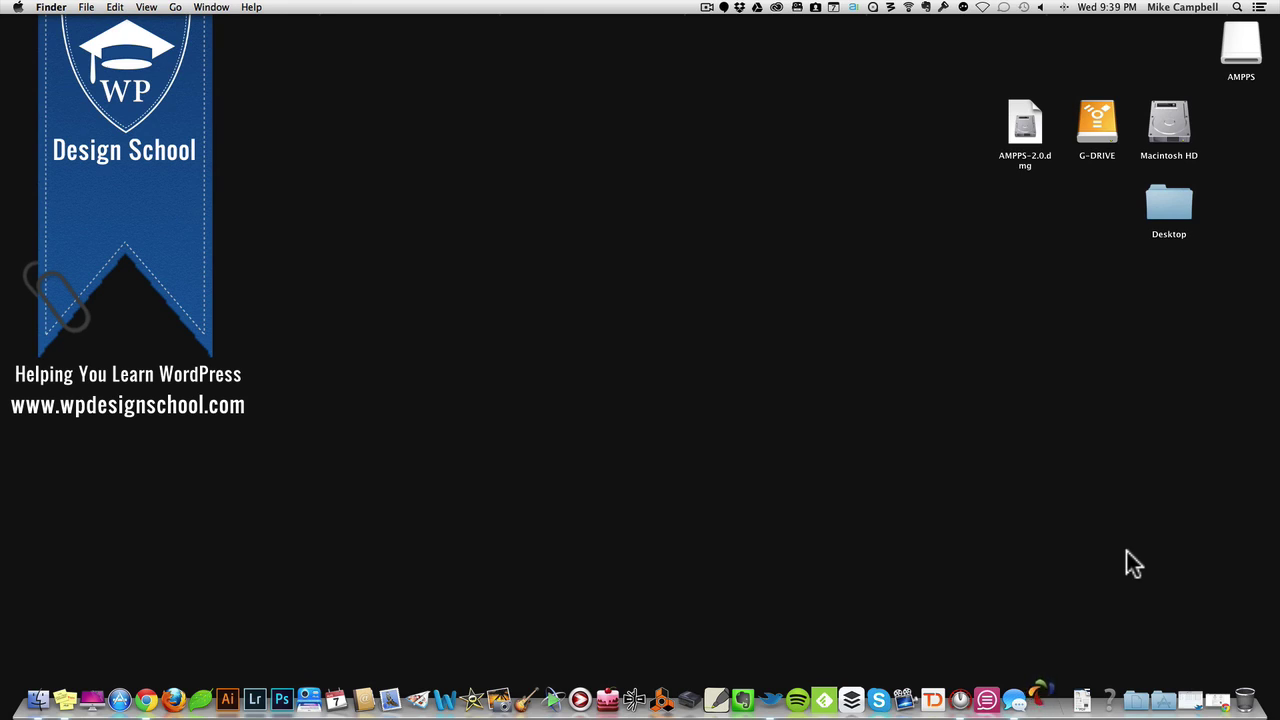
Step: Bring up the AMPPS control window and position it near the screen centre
click(1046, 684)
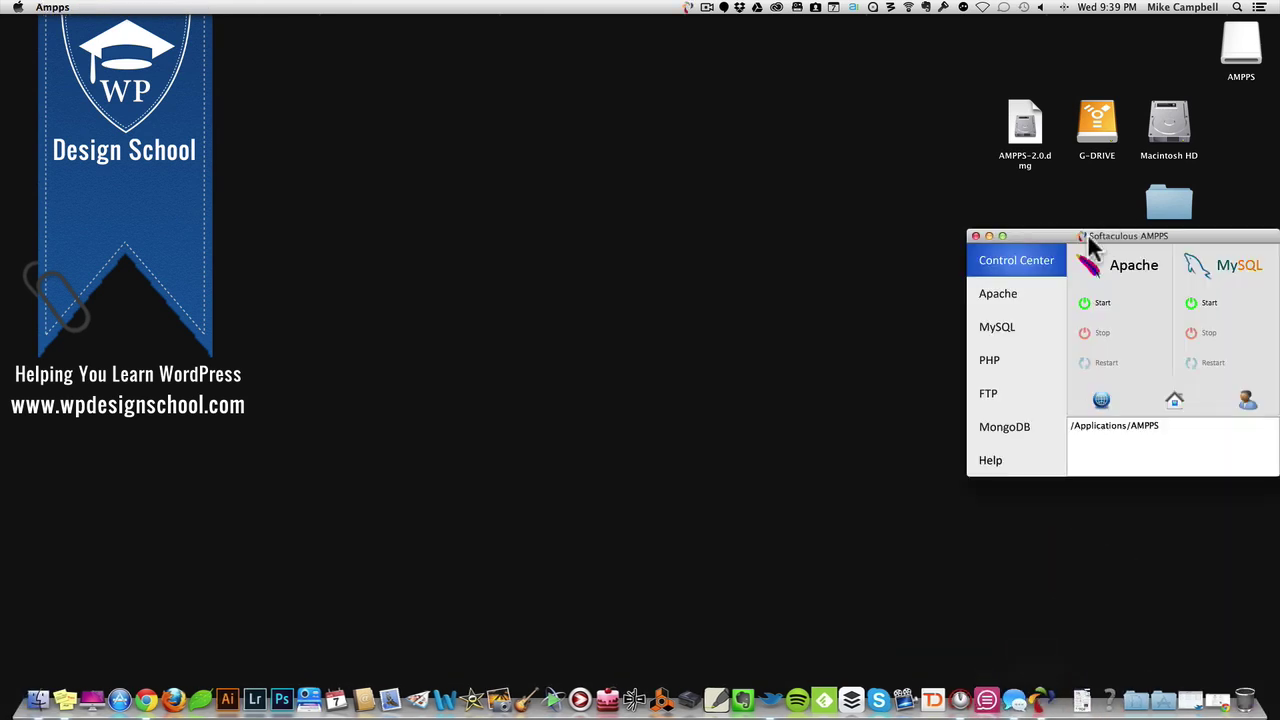
drag(1088, 240, 557, 238)
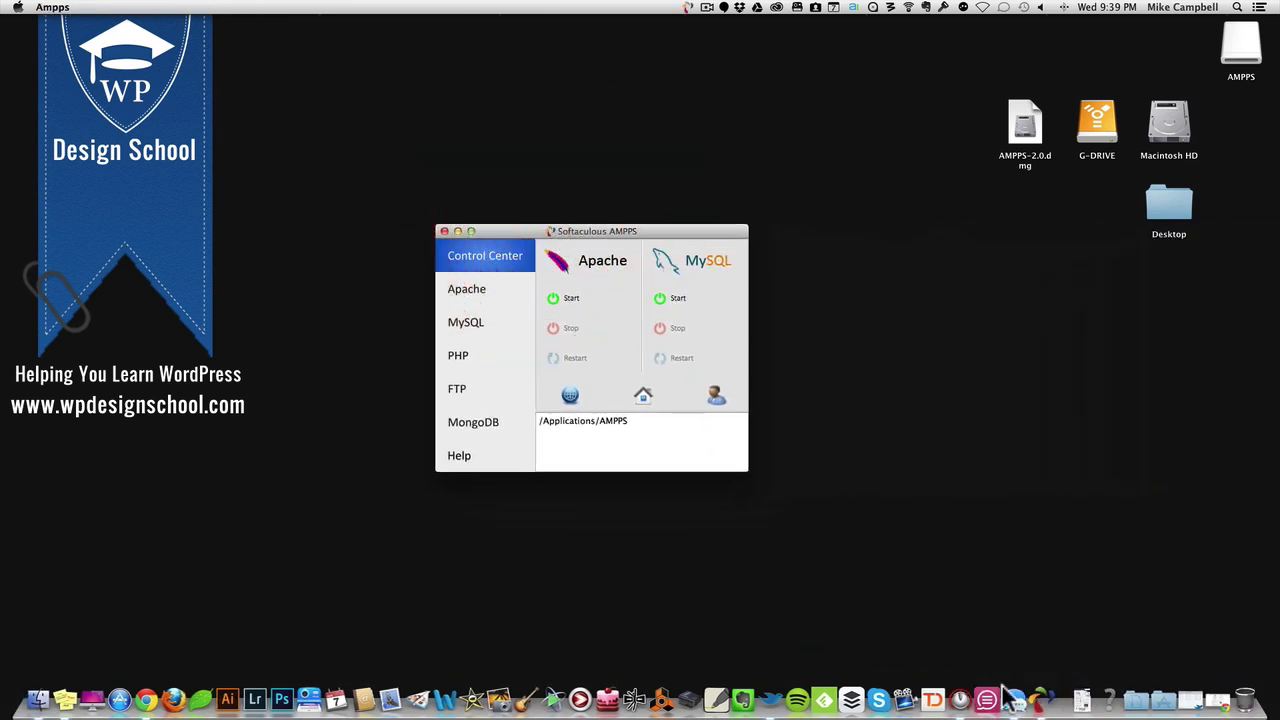
click(571, 300)
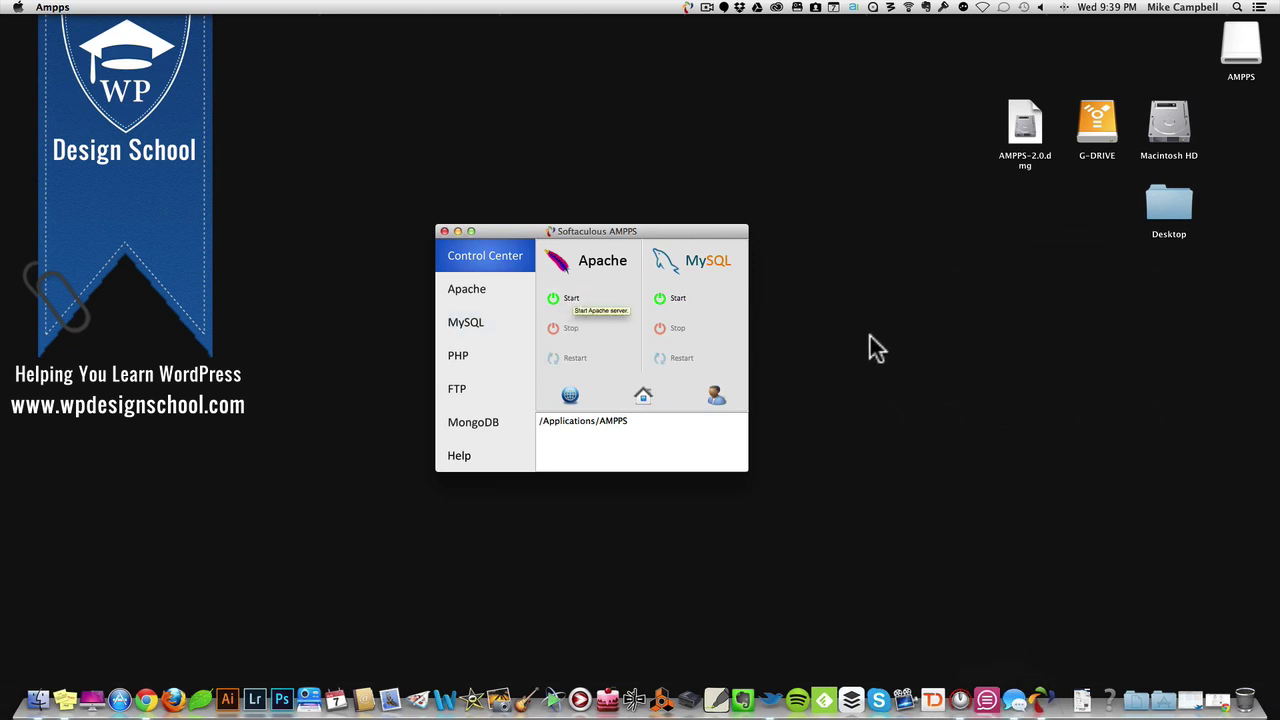
drag(616, 227, 649, 225)
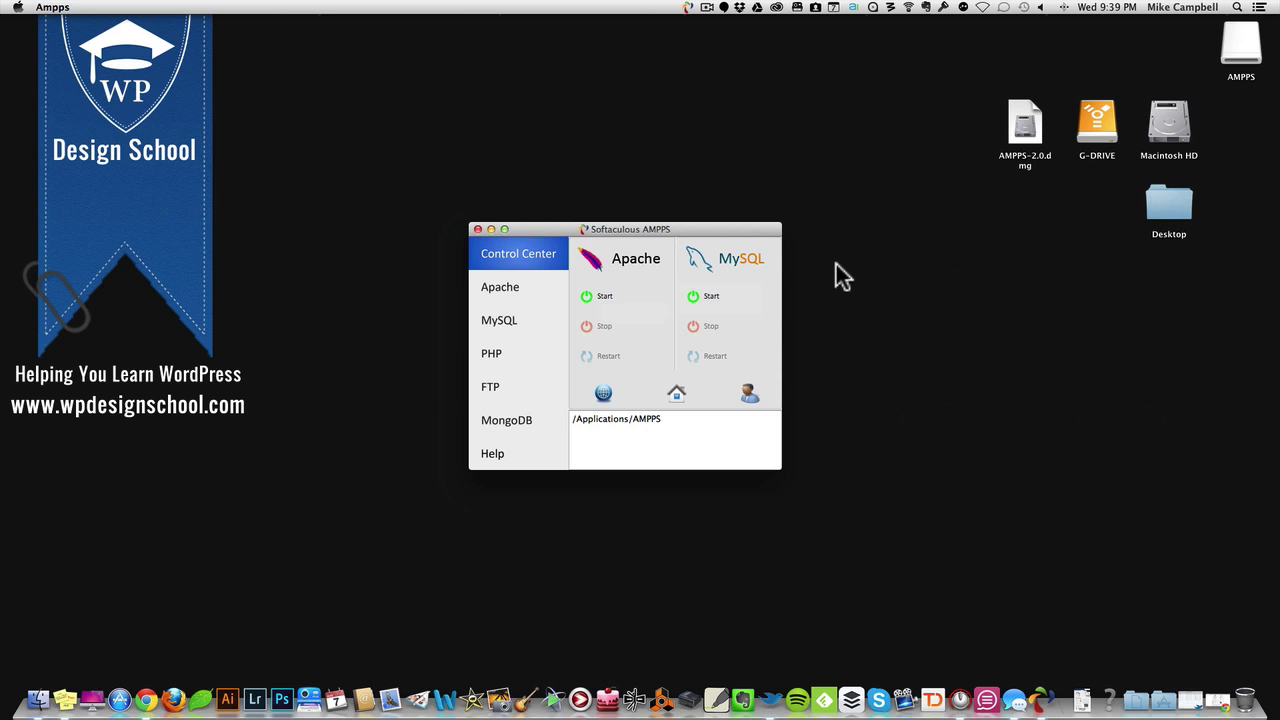
Step: Start Apache, authorising with the account password, start MySQL, and open the AMPPS home page
click(595, 298)
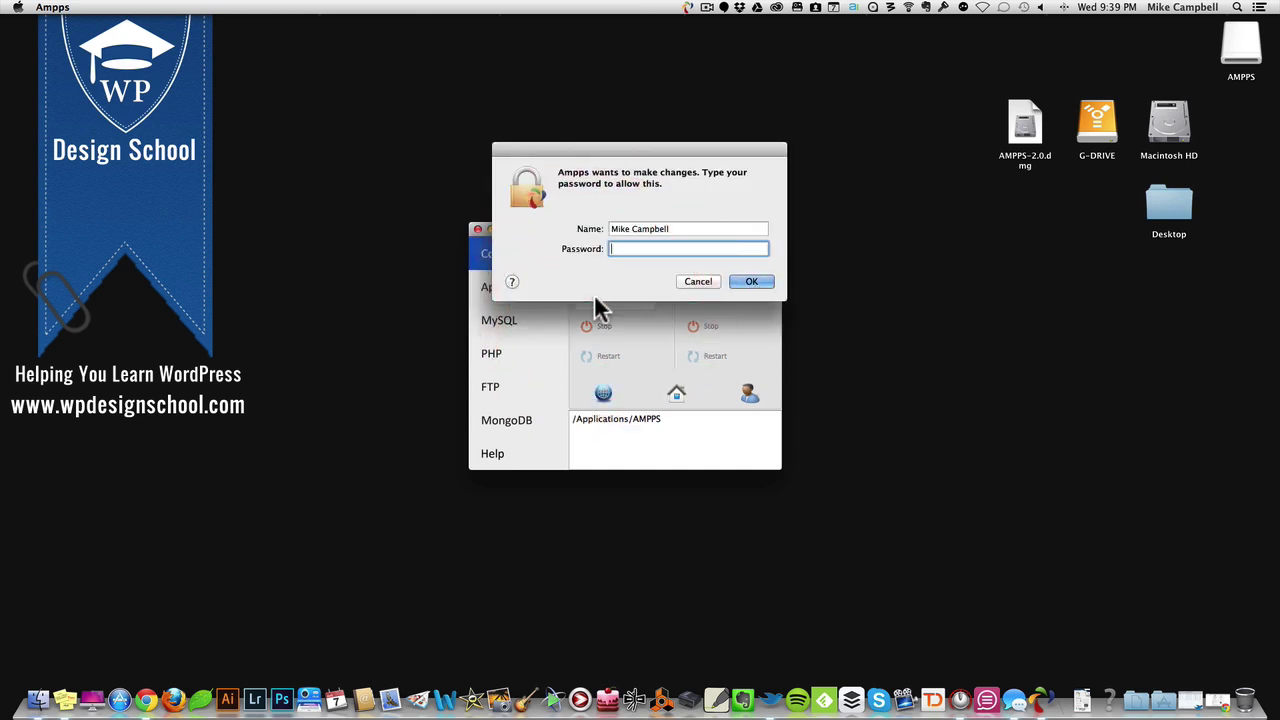
text(••••••••)
key(Return)
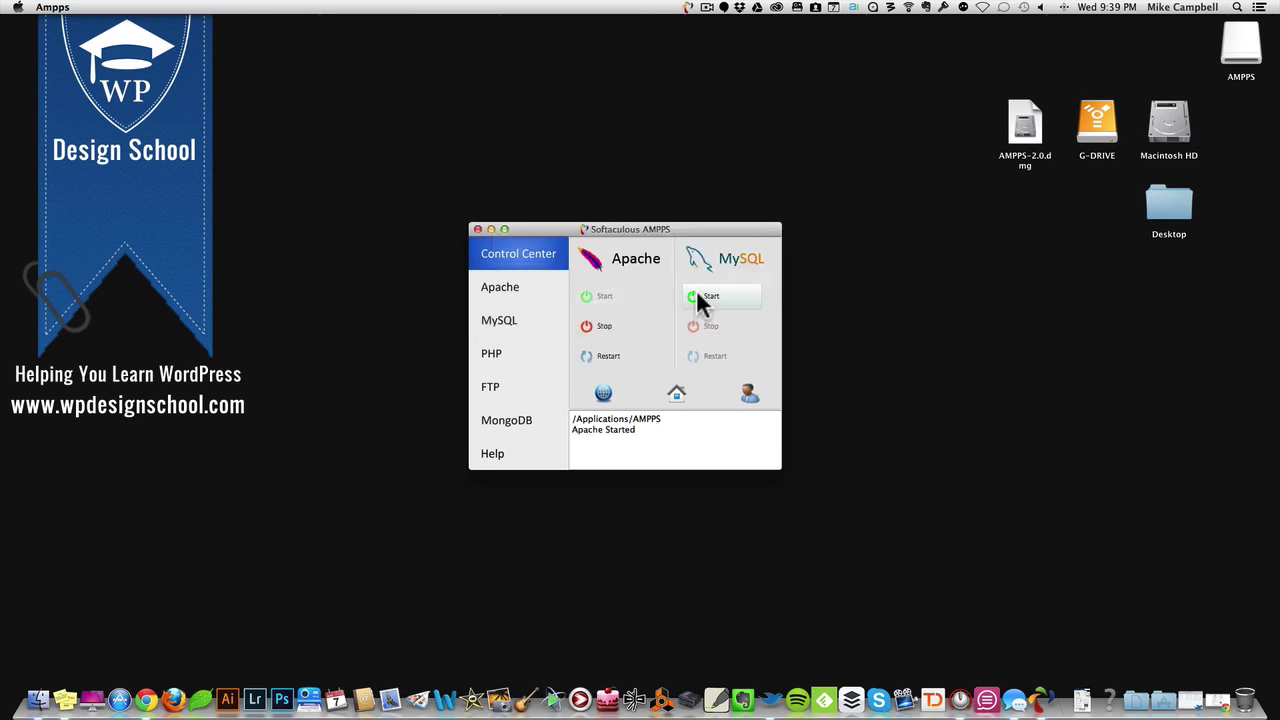
click(697, 292)
drag(657, 231, 654, 200)
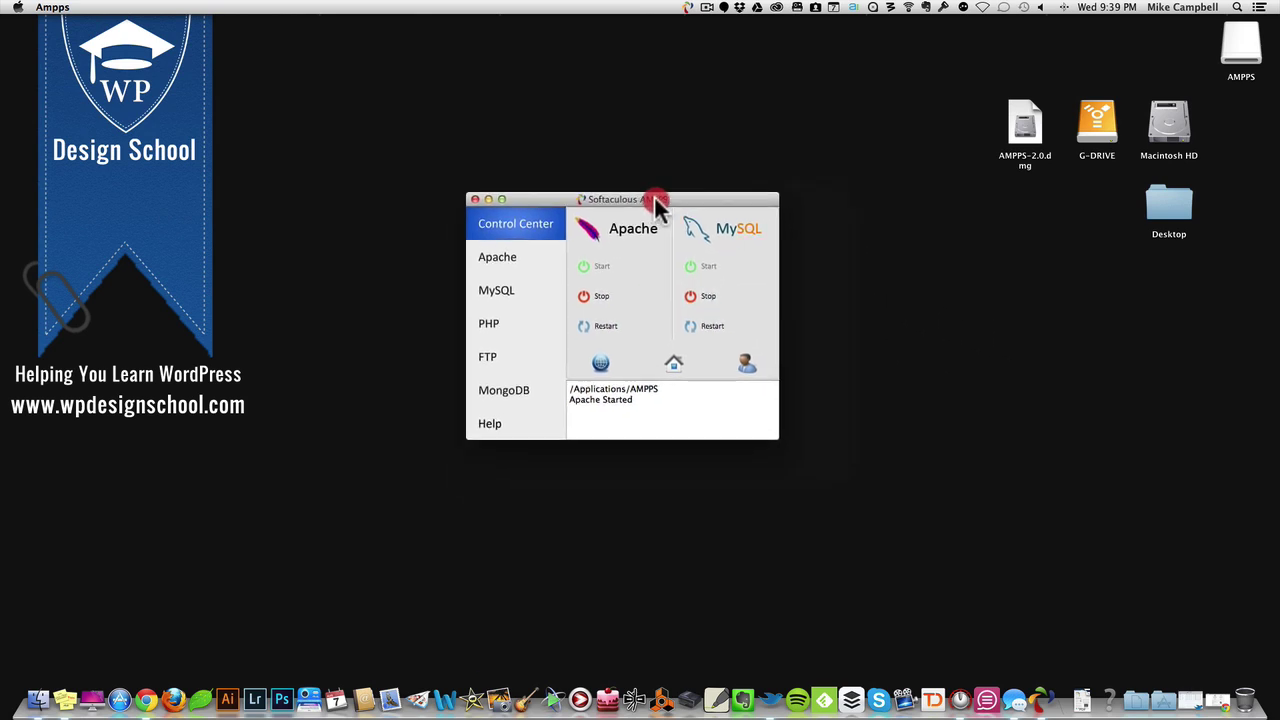
click(677, 364)
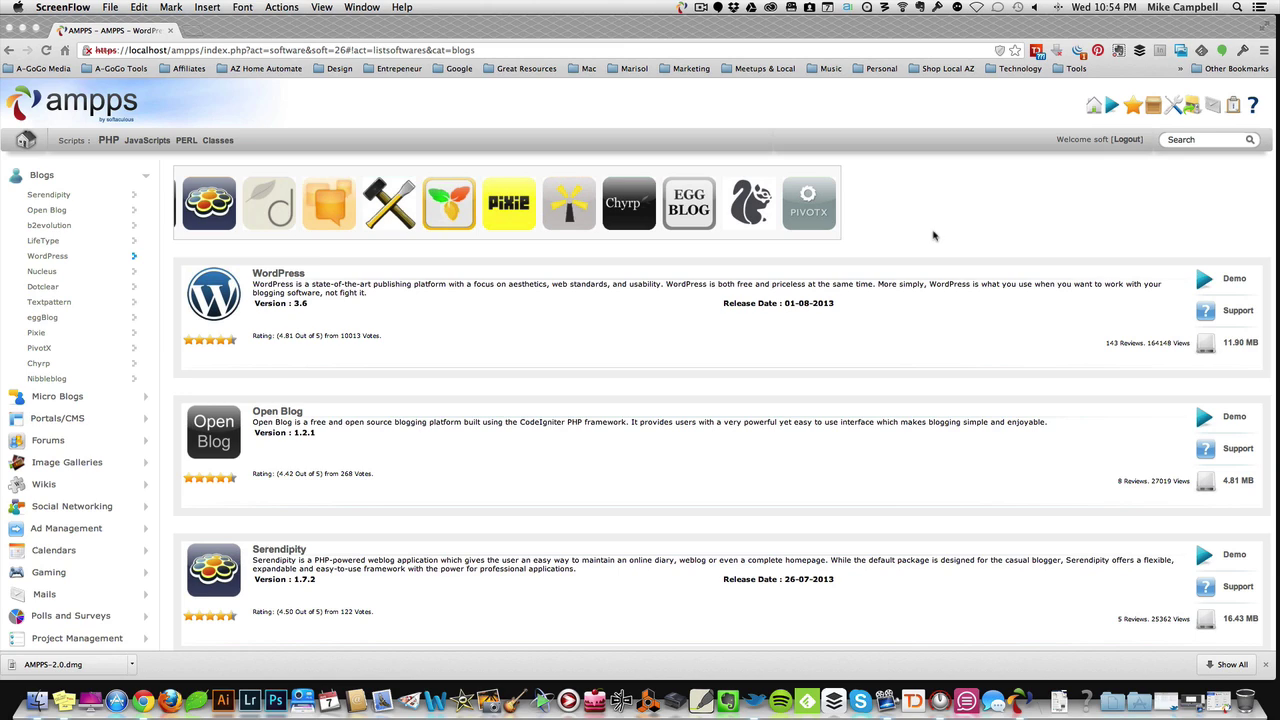
click(37, 176)
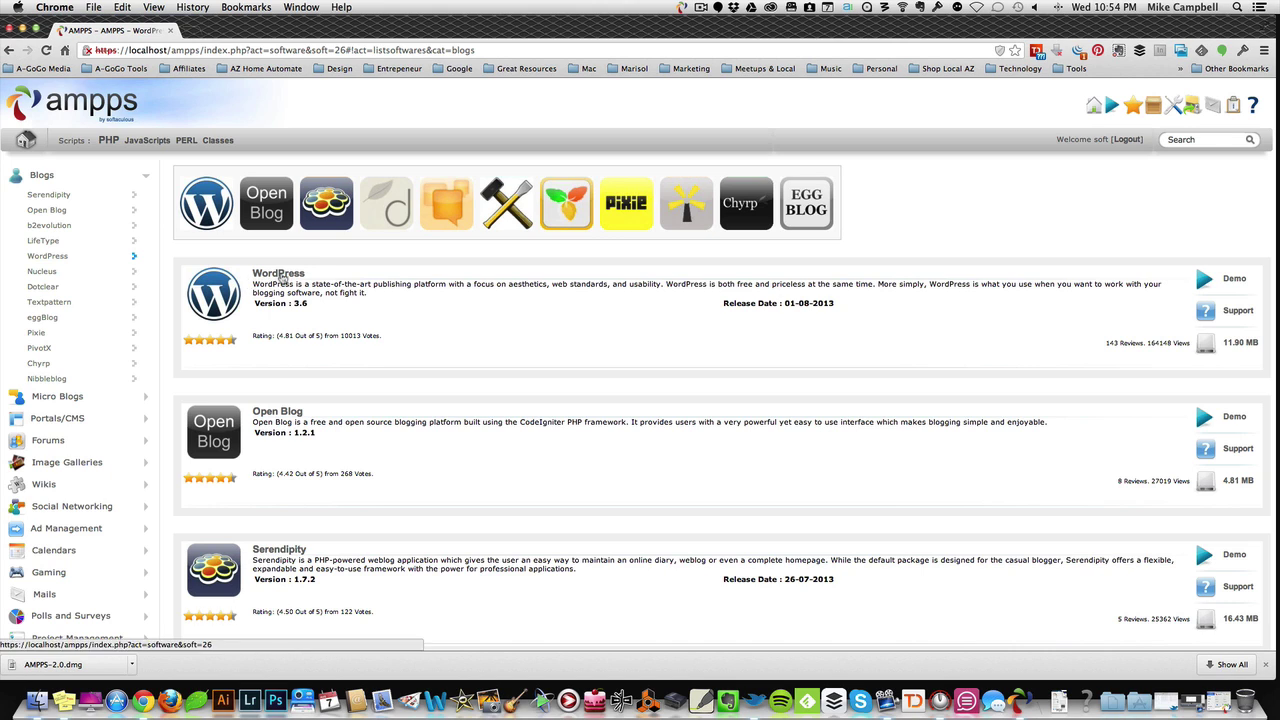
click(281, 273)
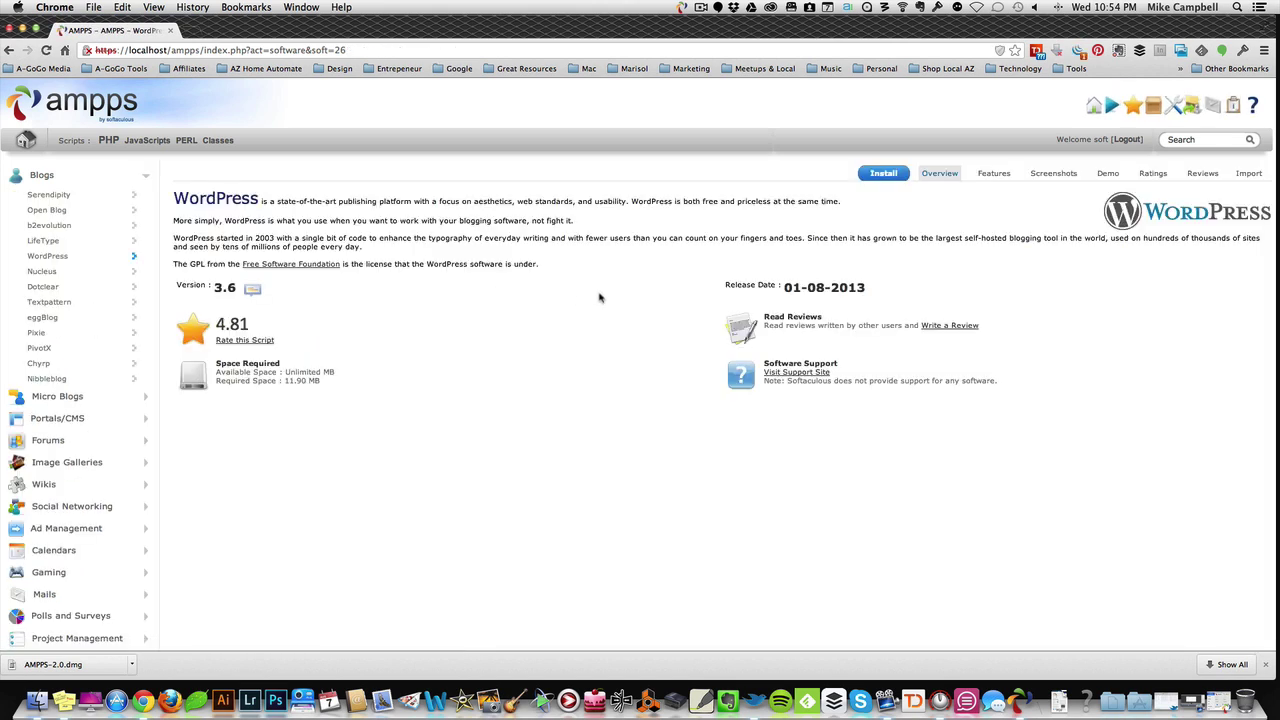
click(864, 173)
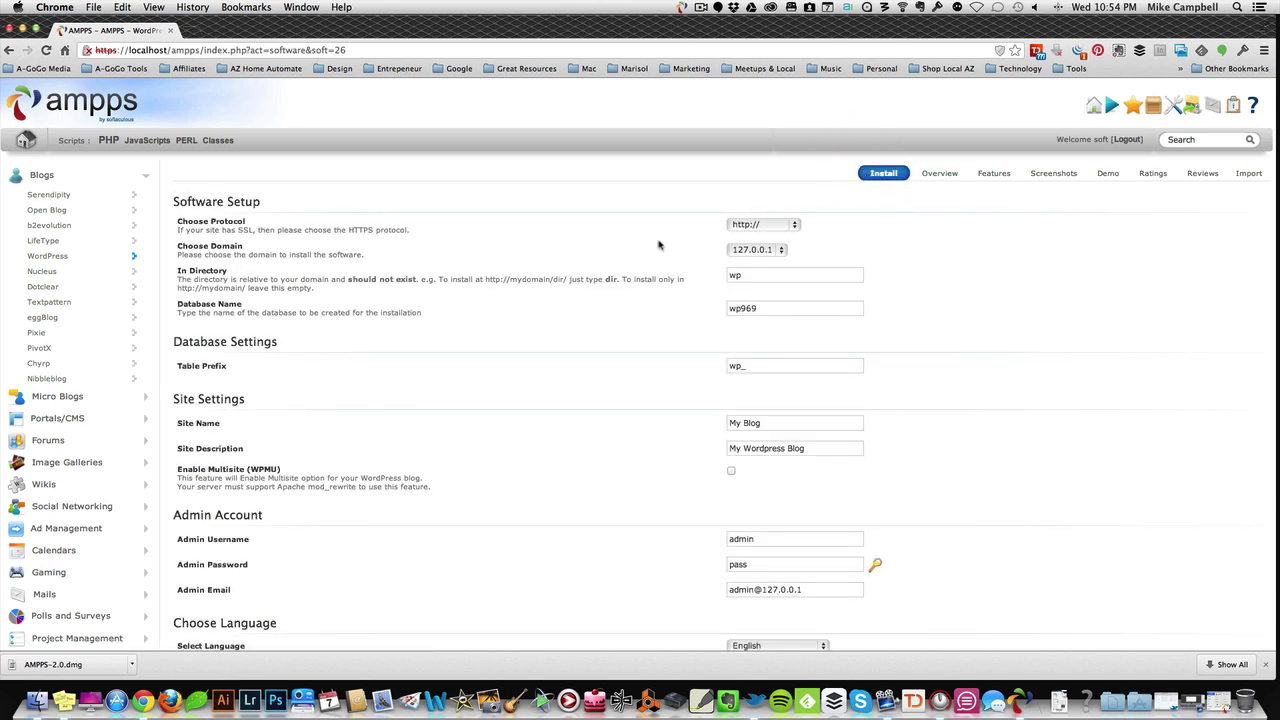
click(792, 226)
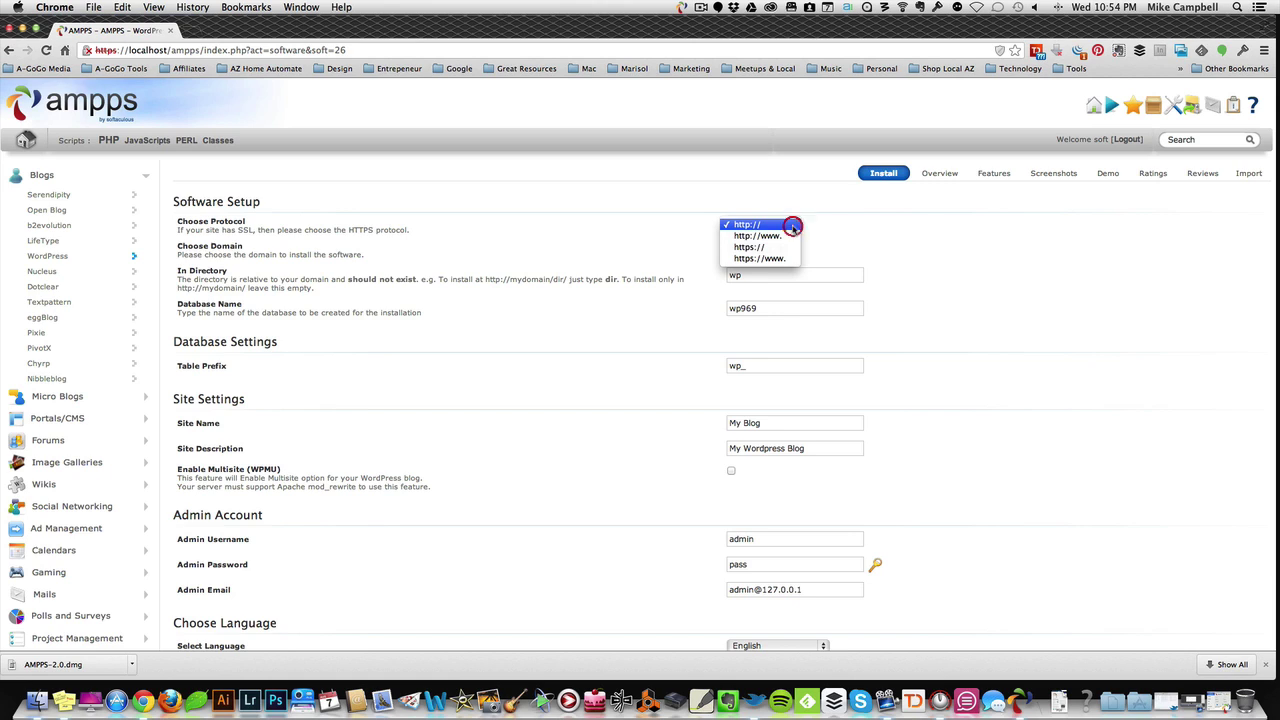
click(776, 225)
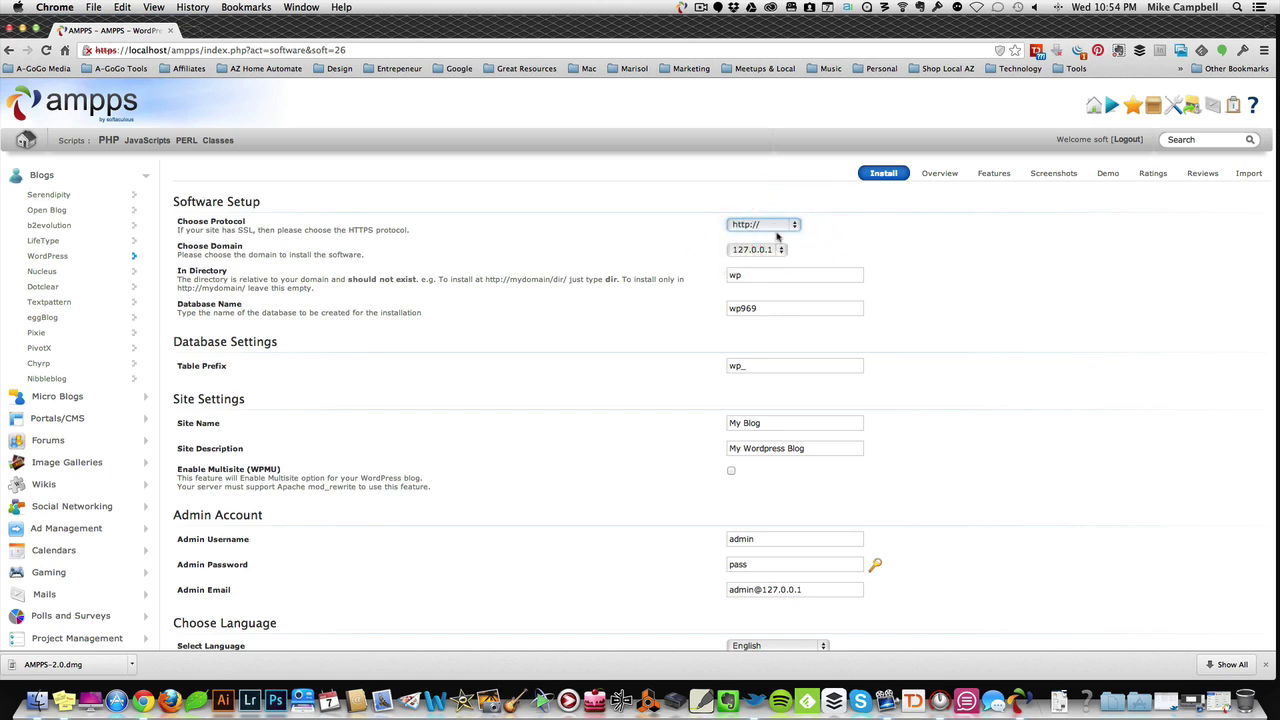
click(804, 223)
click(670, 229)
click(772, 250)
click(818, 250)
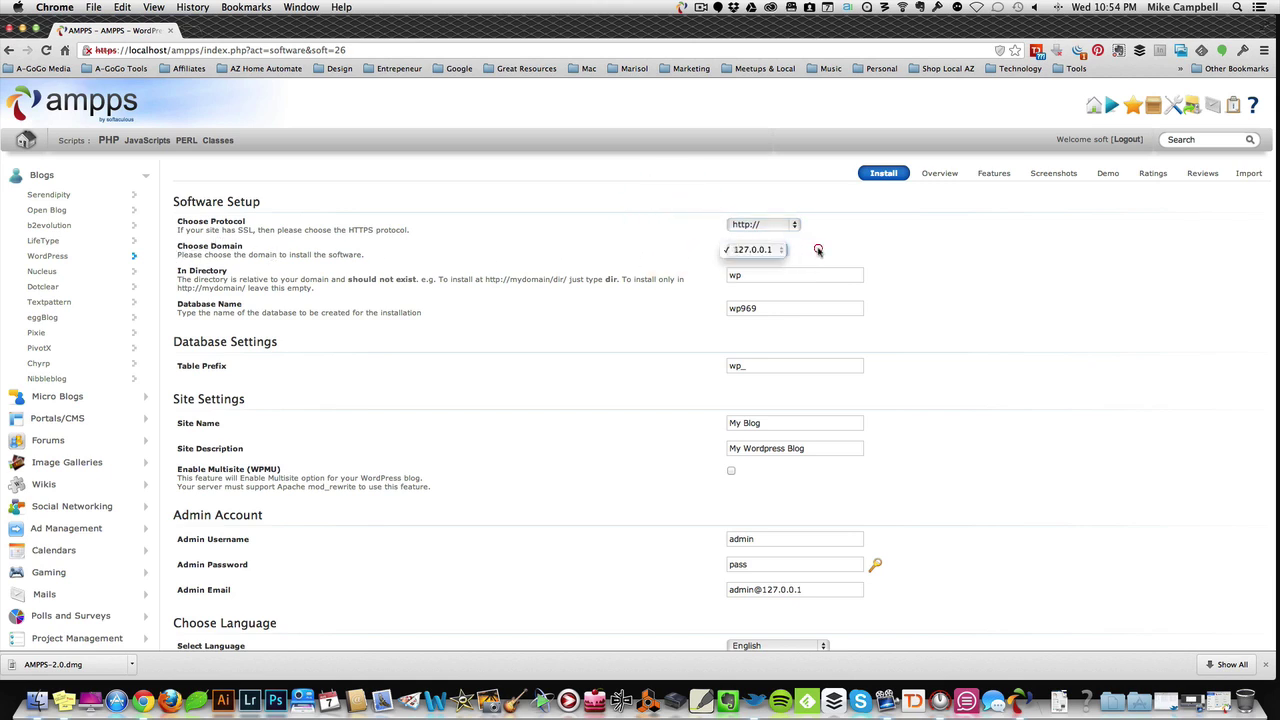
click(777, 252)
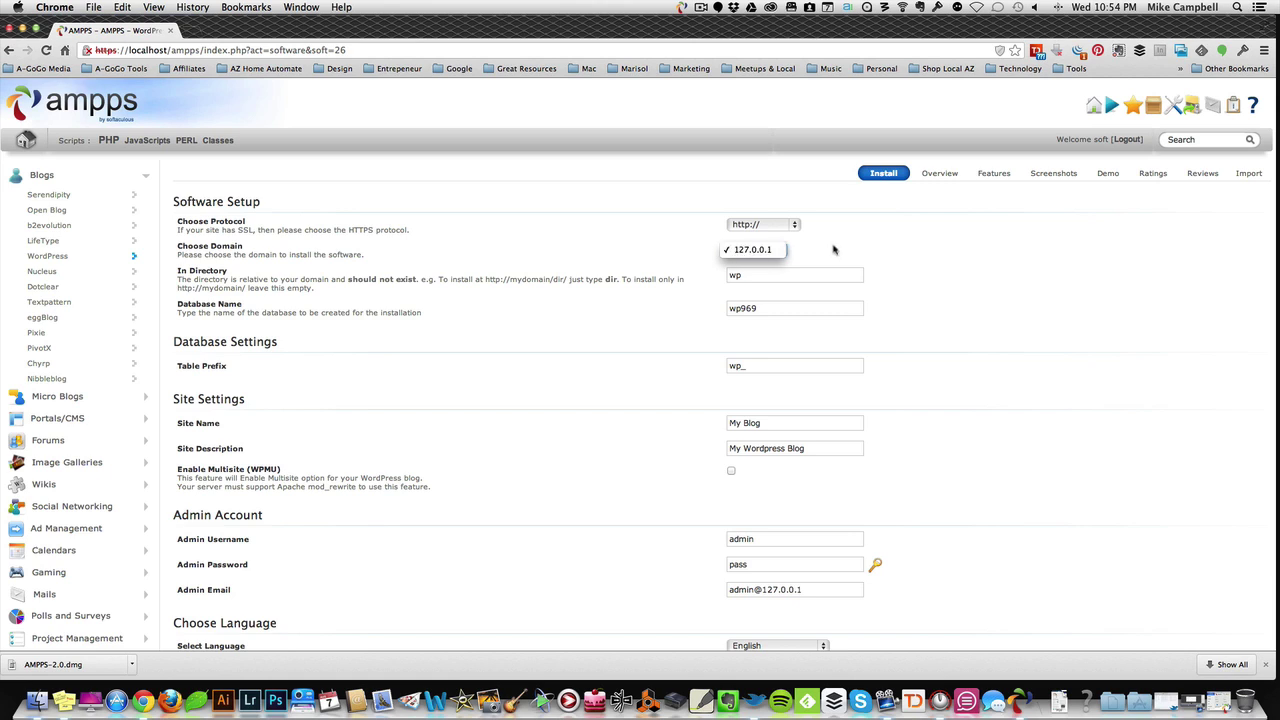
click(771, 252)
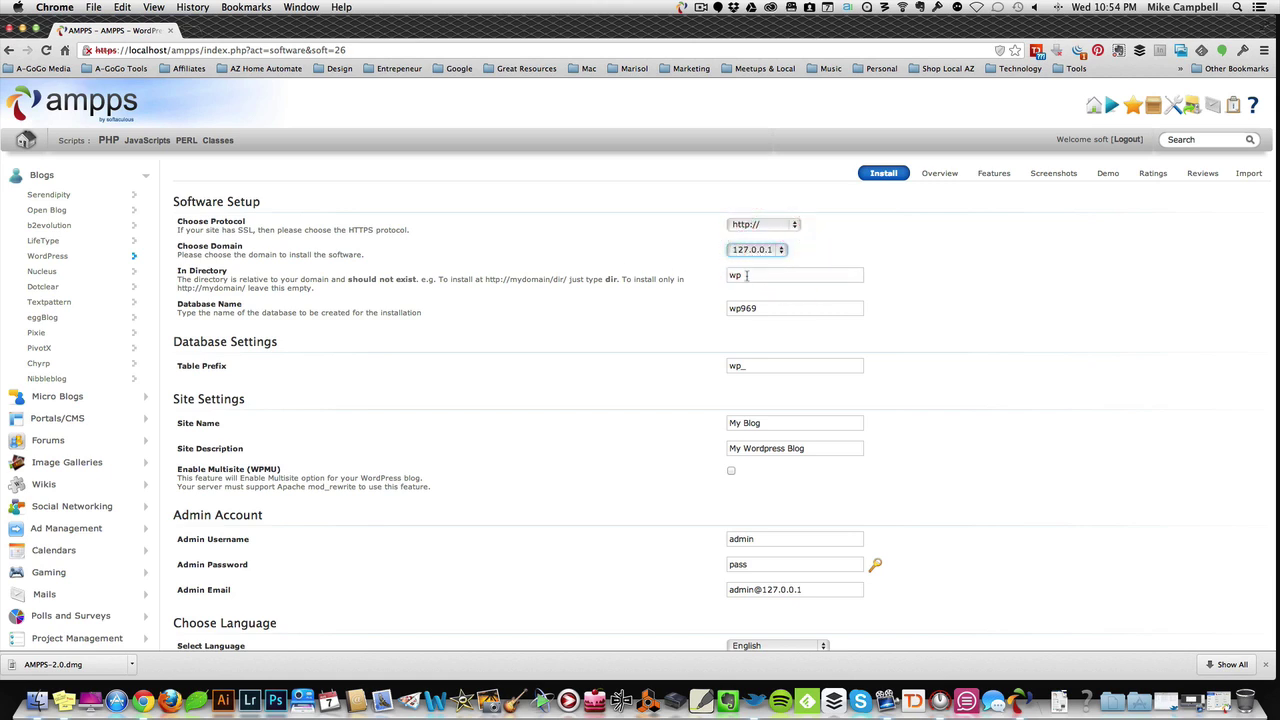
Step: Set the install directory to mywebsite and leave the database name unchanged
key(Tab)
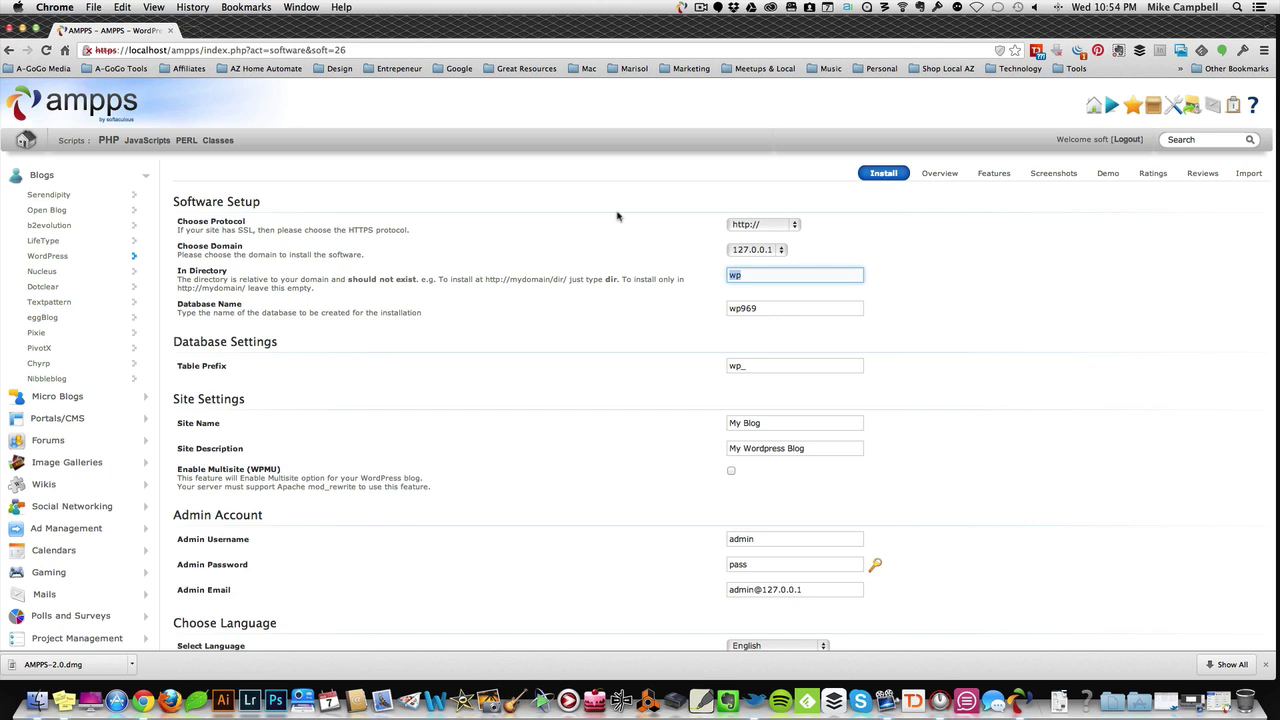
text(mywebsite)
key(Tab)
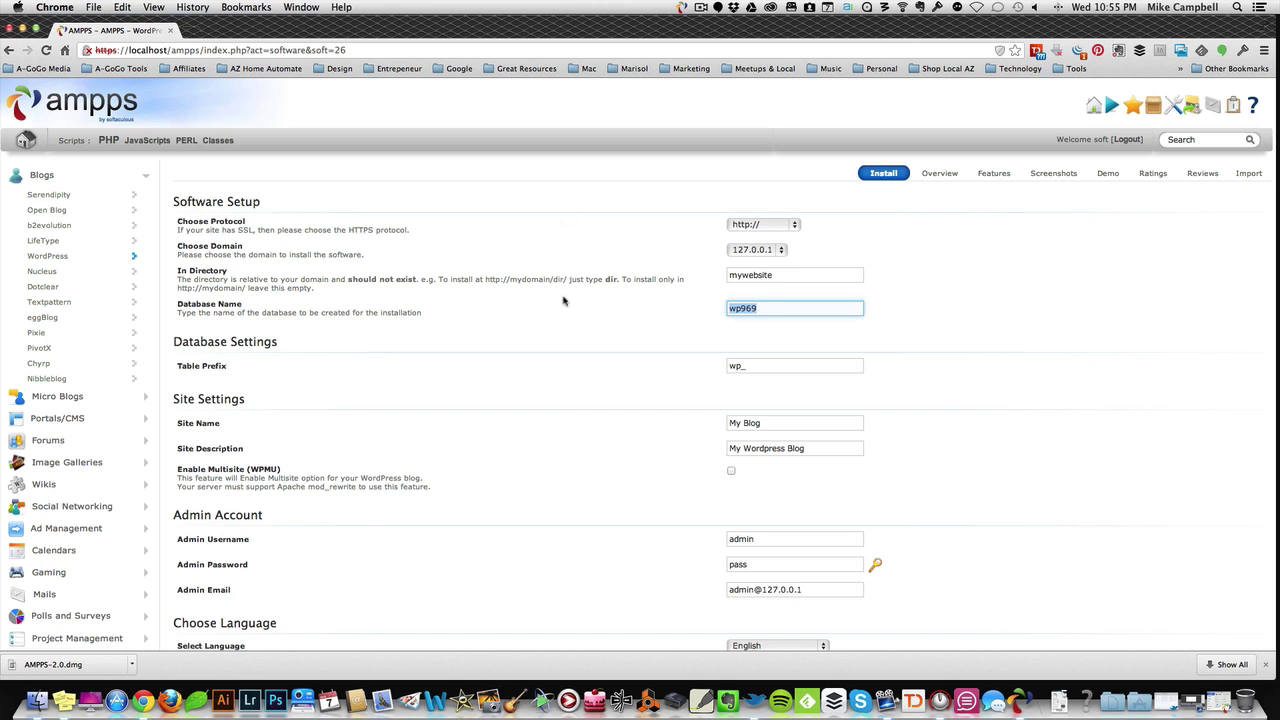
click(620, 342)
Step: Replace site name 'My Blog' with 'My Website' and set the description to 'My Website'
scroll(680, 310, down, 2)
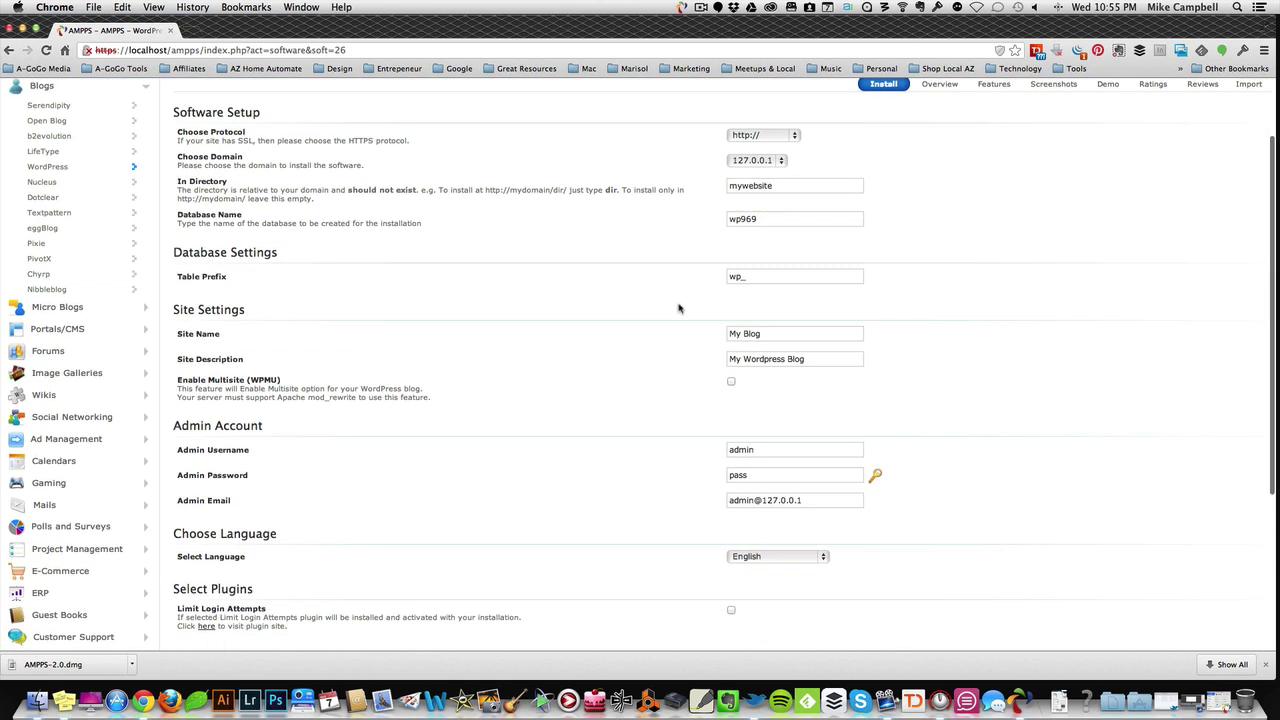
scroll(680, 310, down, 1)
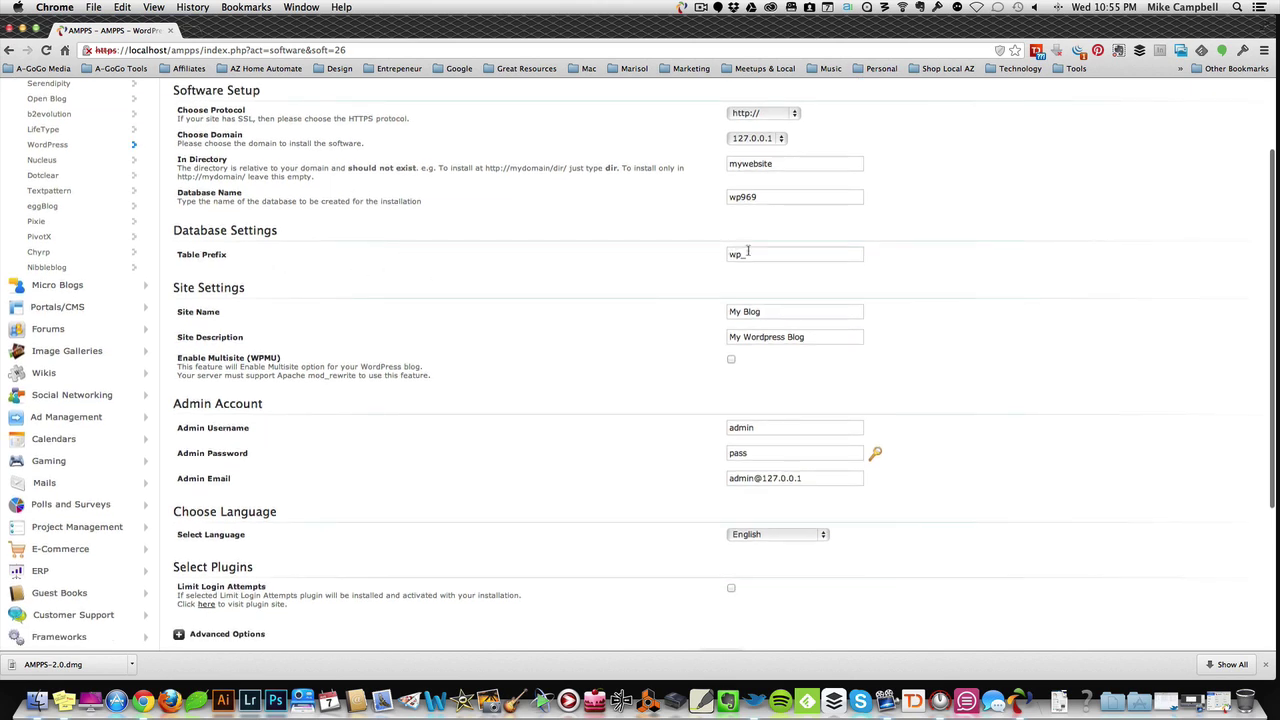
scroll(582, 290, down, 2)
click(796, 255)
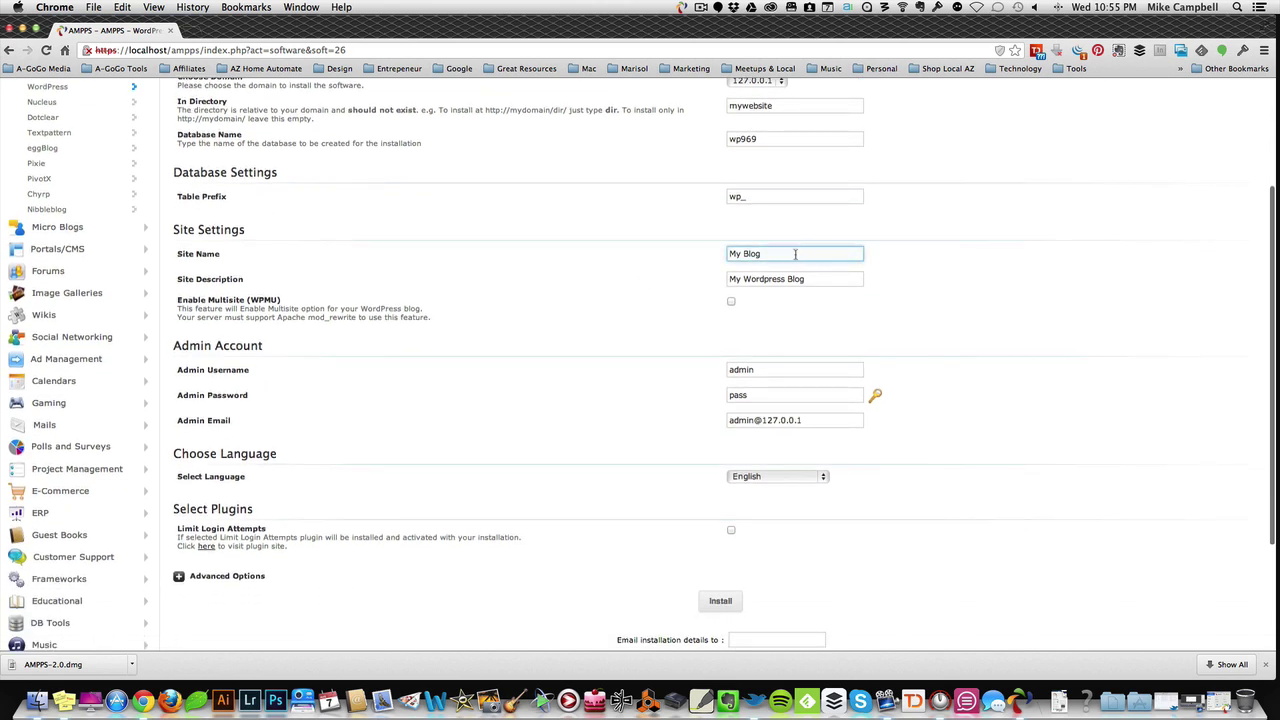
drag(784, 254, 688, 254)
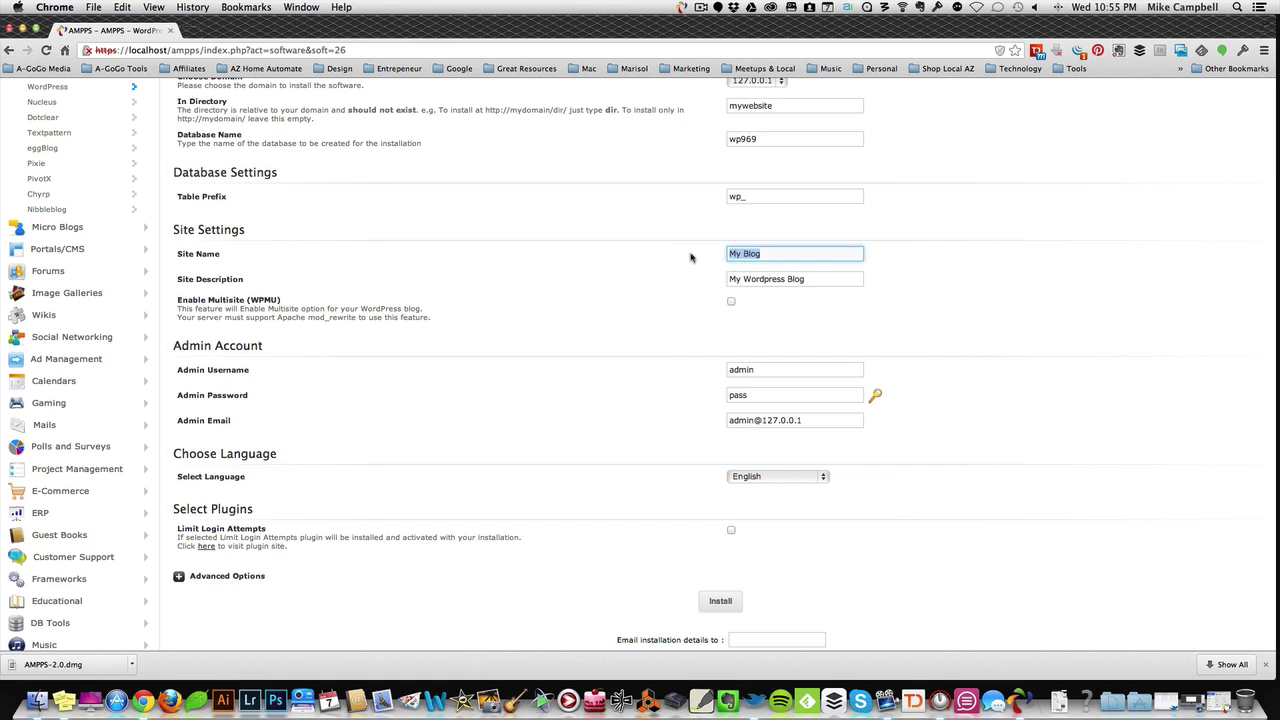
text(My Website)
key(Tab)
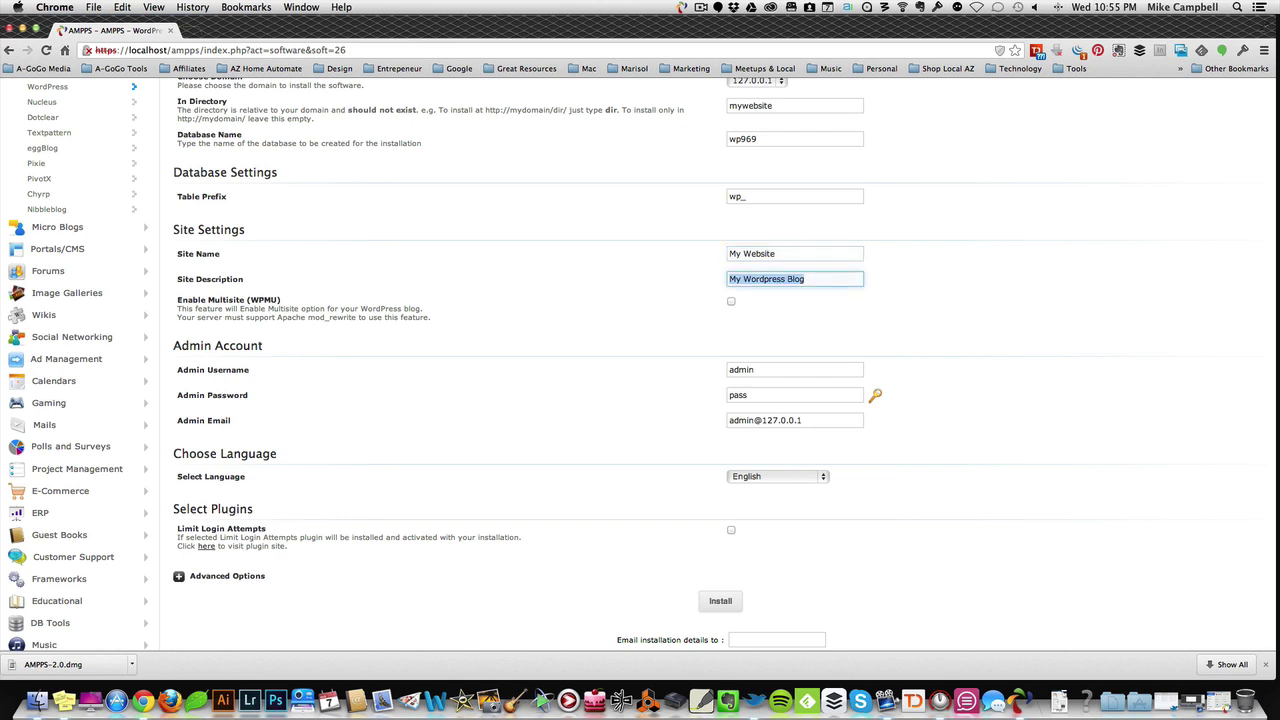
text(My Website)
key(Tab)
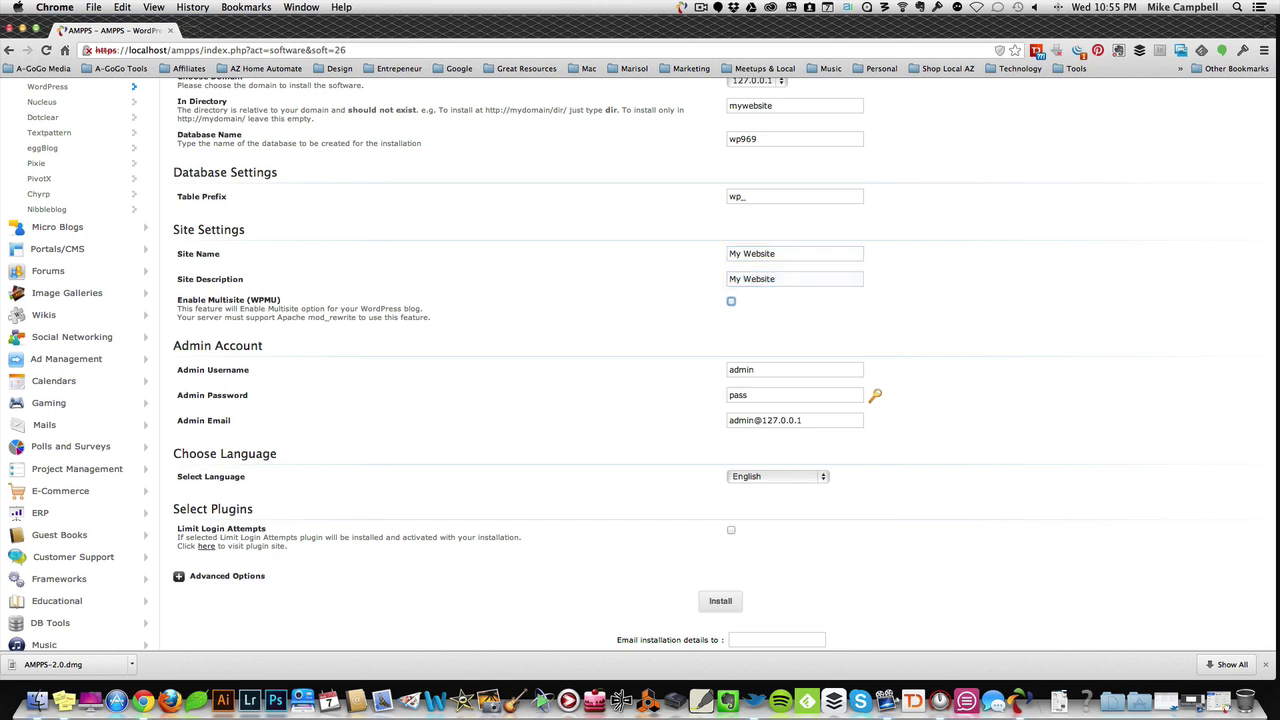
Step: Change the admin password in the install form
scroll(575, 316, down, 1)
click(770, 326)
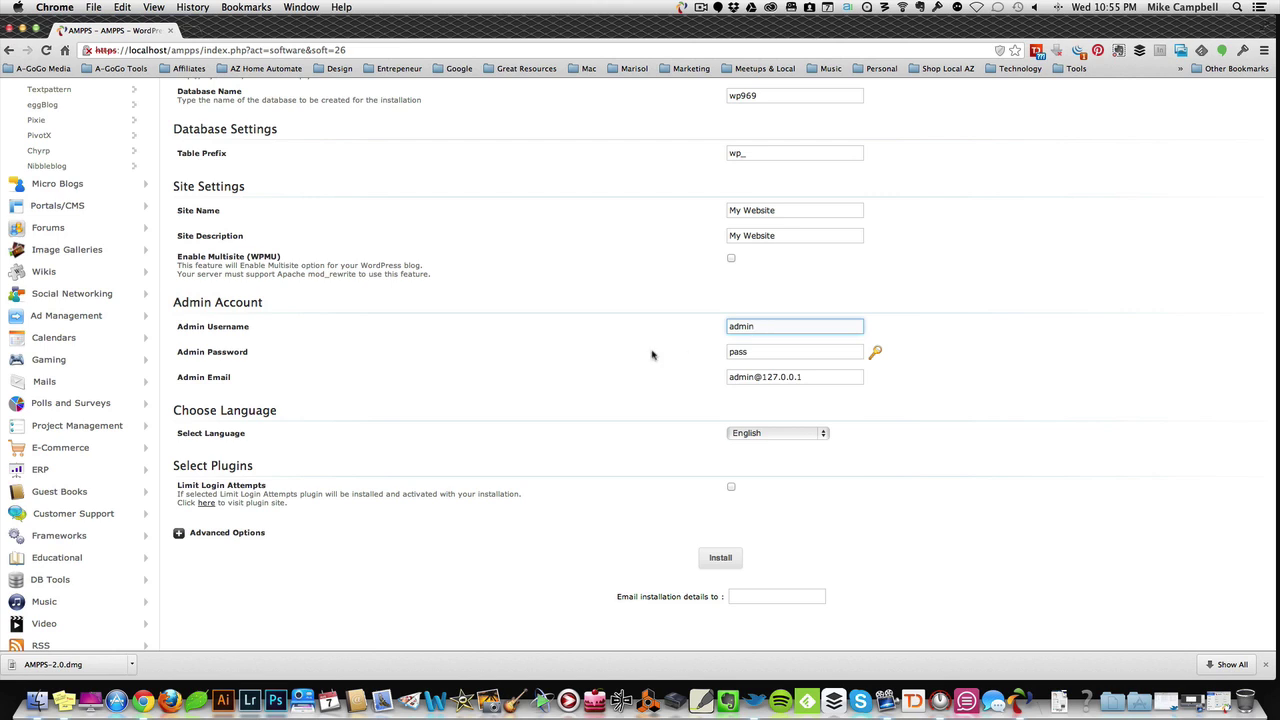
click(759, 352)
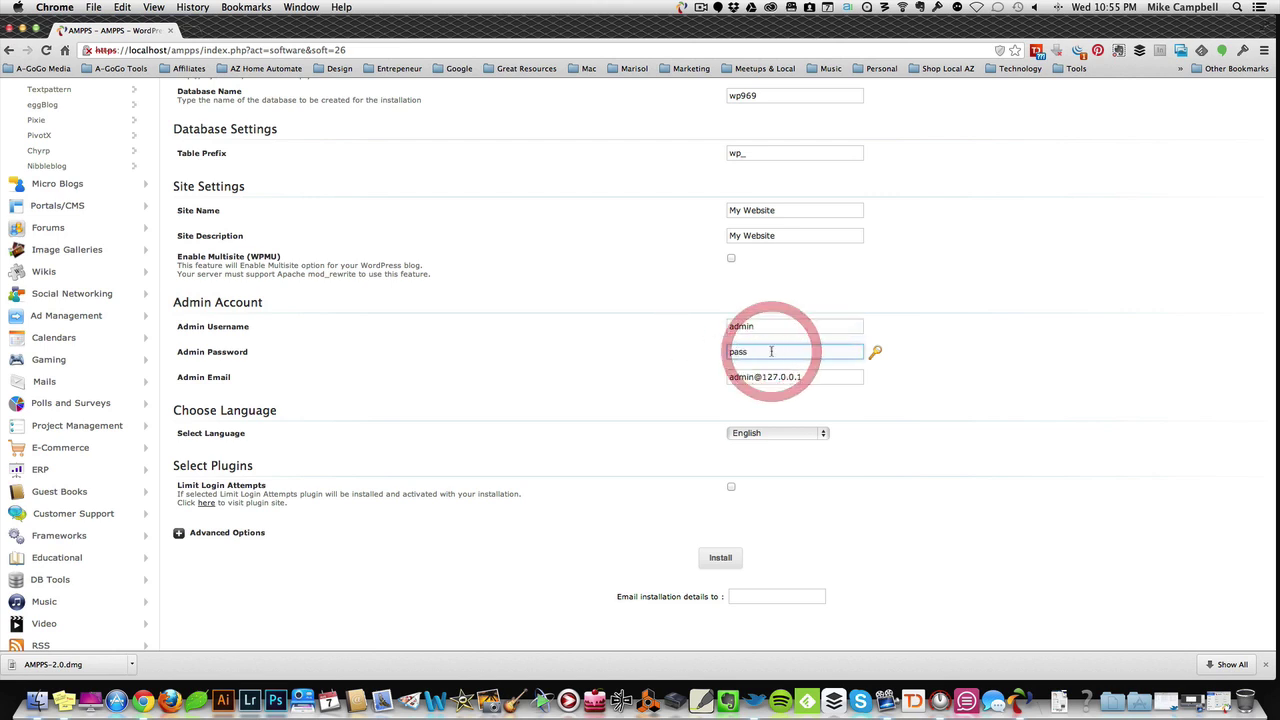
text(word)
click(580, 335)
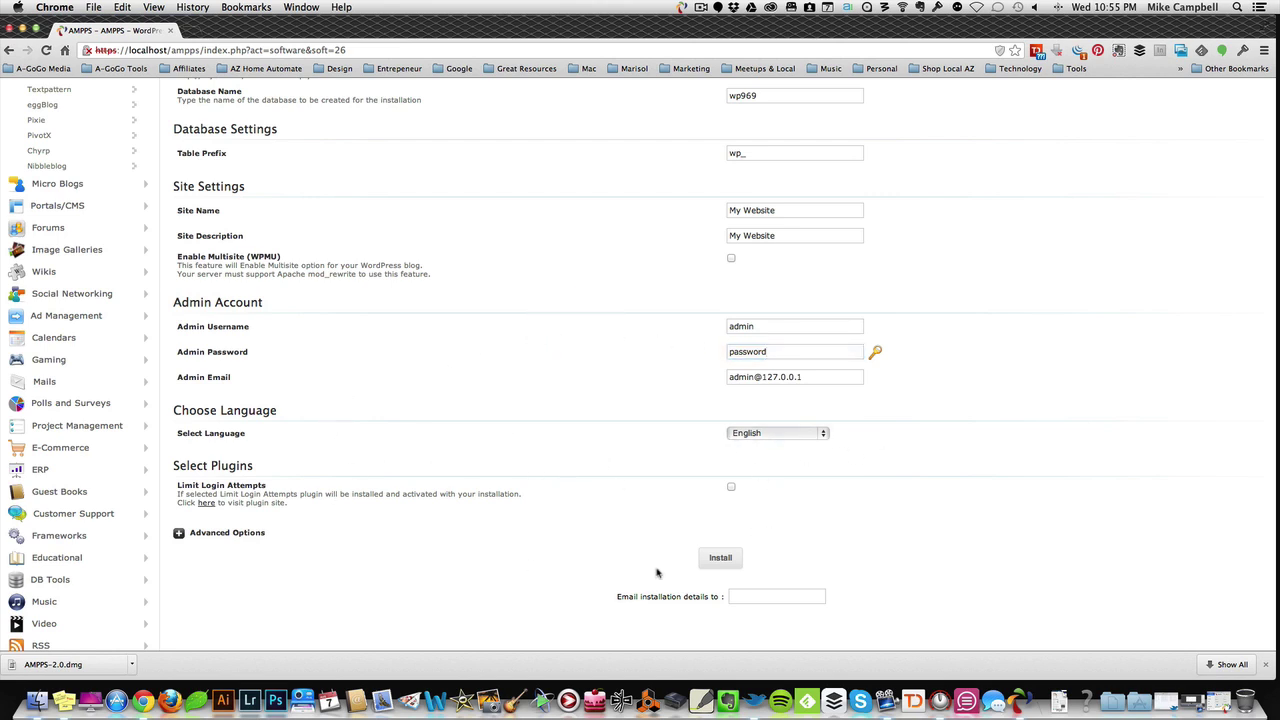
Step: Install WordPress, open the new site at 127.0.0.1/mywebsite, and return to AMPPS
click(720, 557)
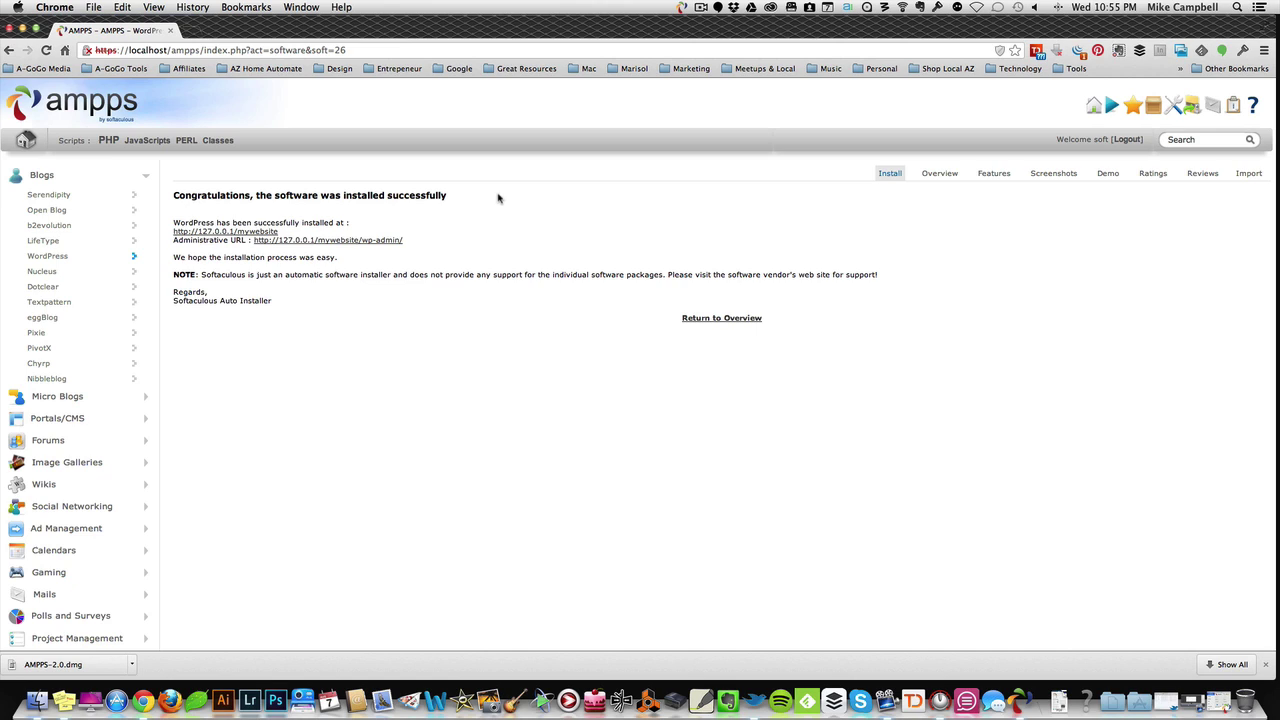
click(234, 231)
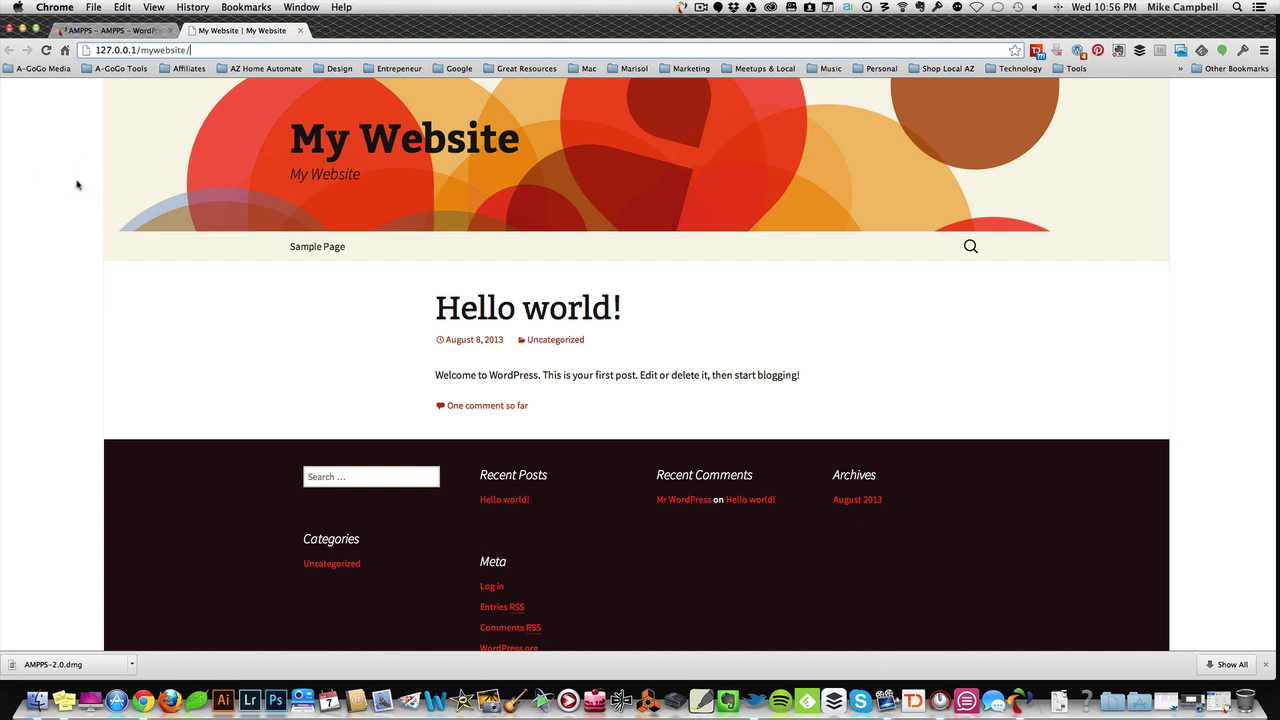
key(super+Tab)
key(super+Tab)
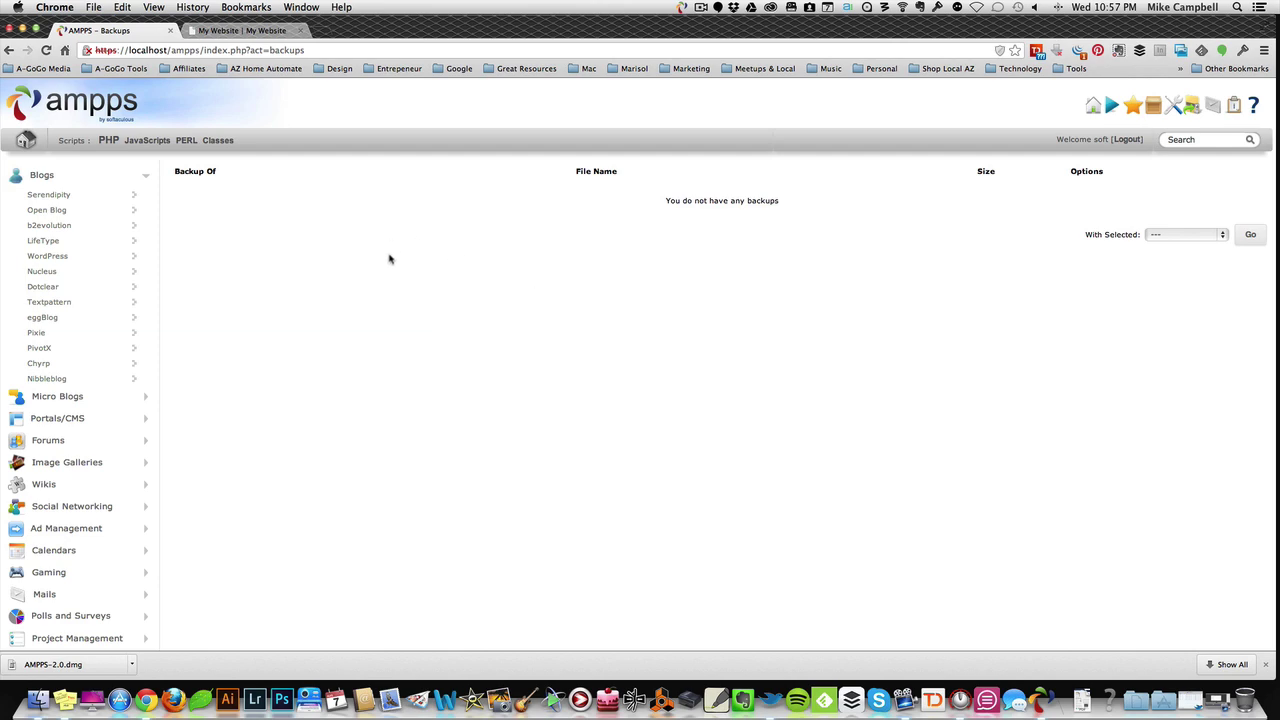
Step: Back up the mywebsite installation from Blogs > WordPress, then return to the Blogs listing
click(50, 179)
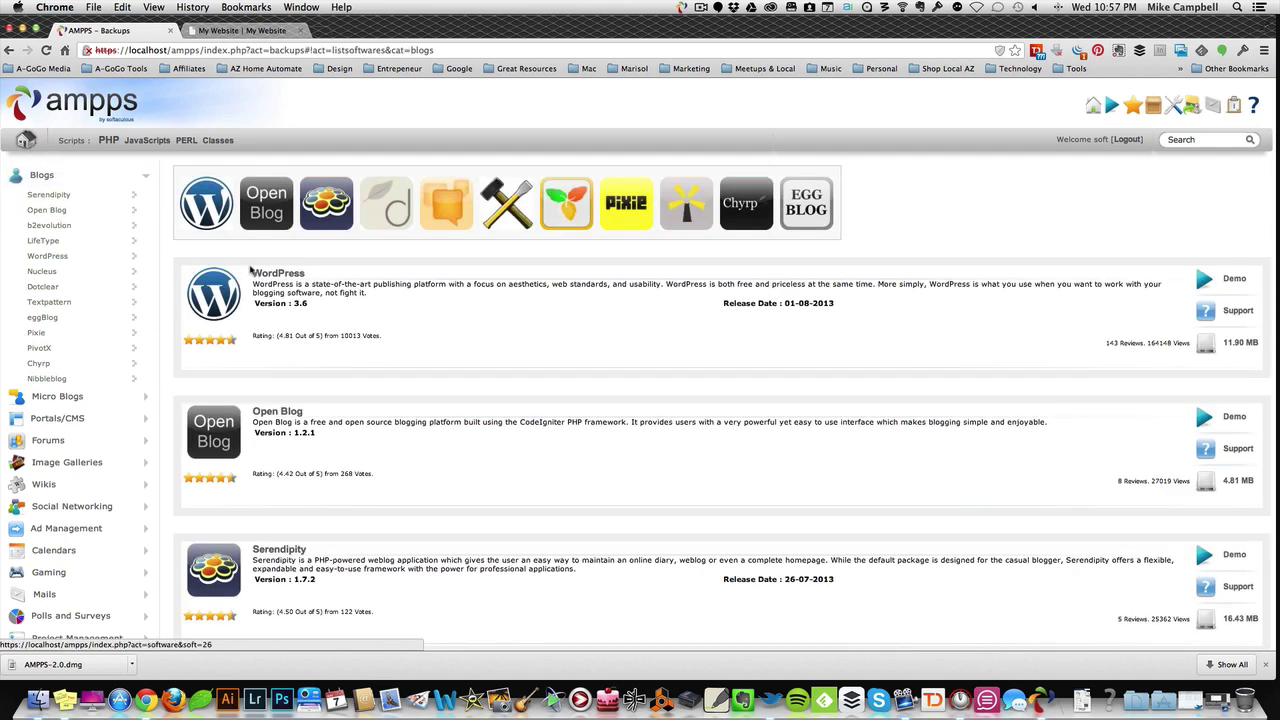
click(286, 281)
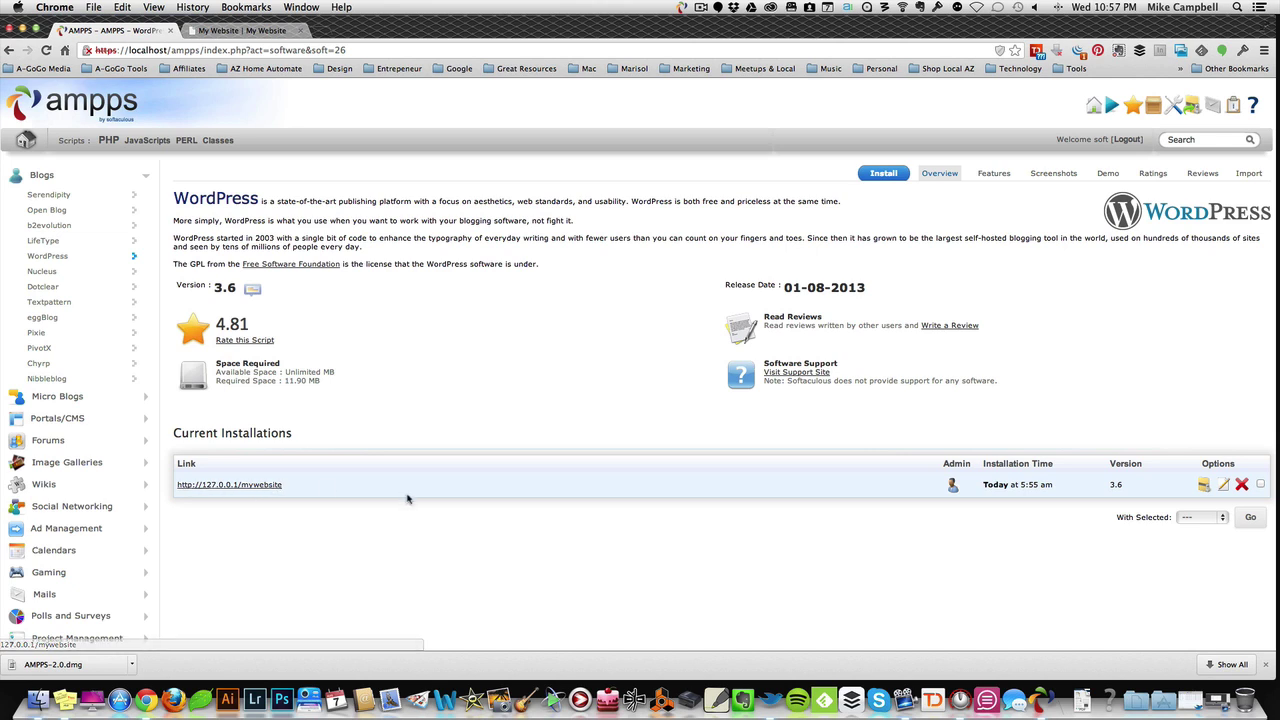
scroll(407, 498, down, 1)
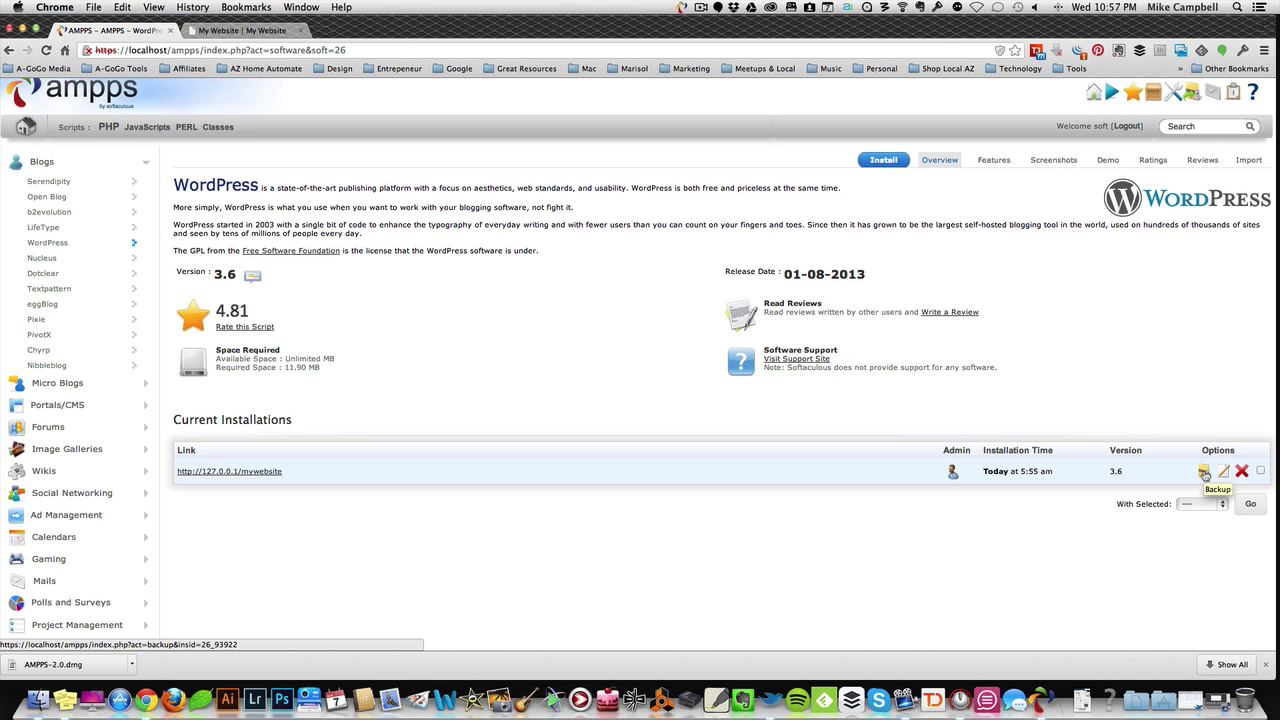
click(1204, 472)
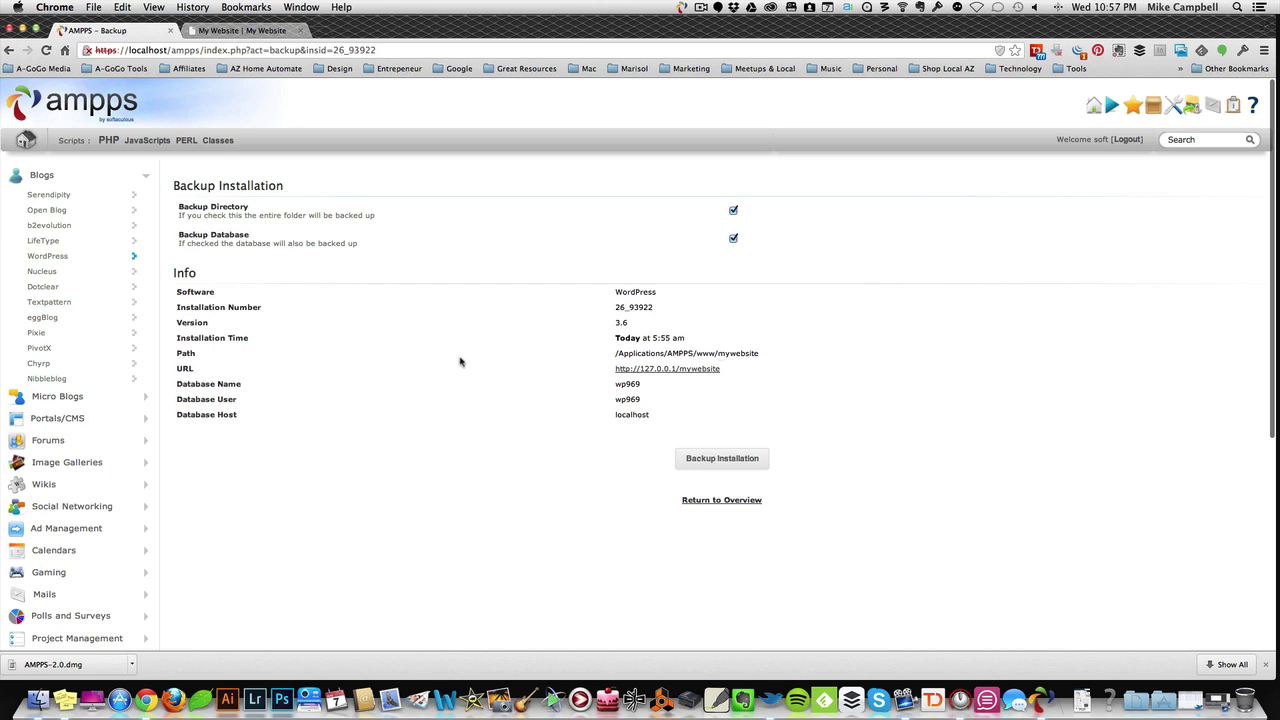
click(707, 458)
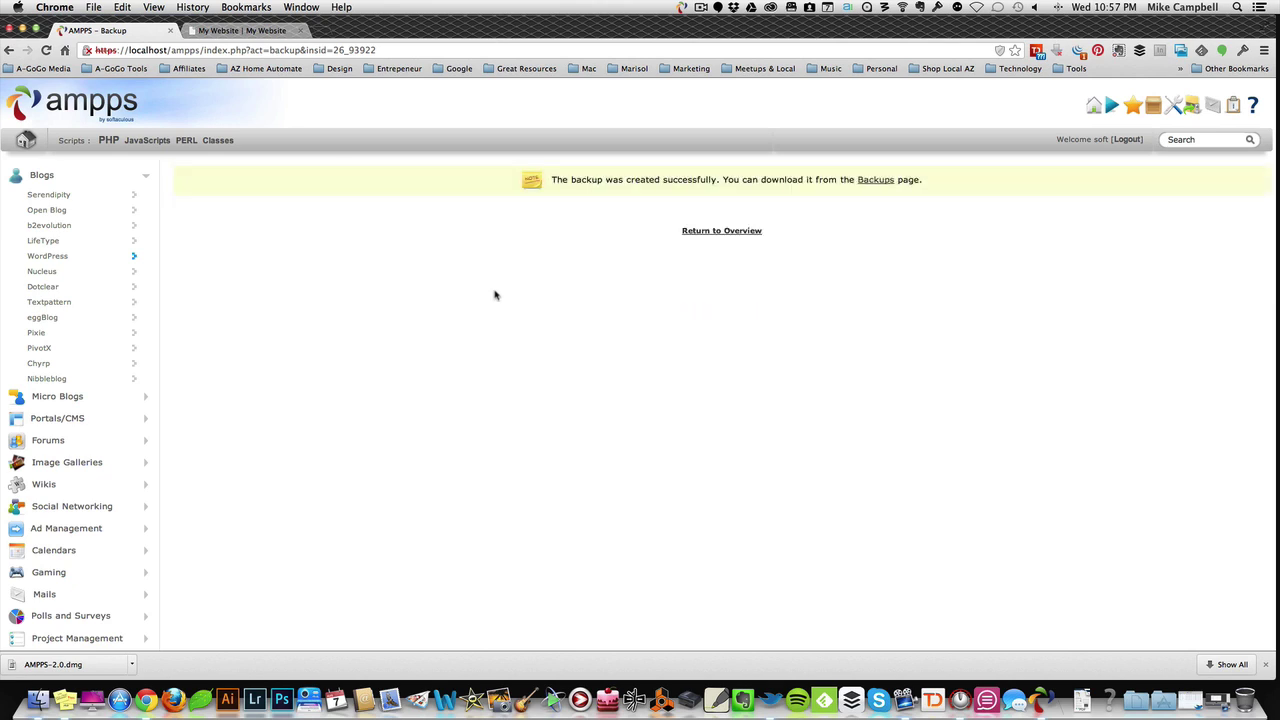
click(59, 177)
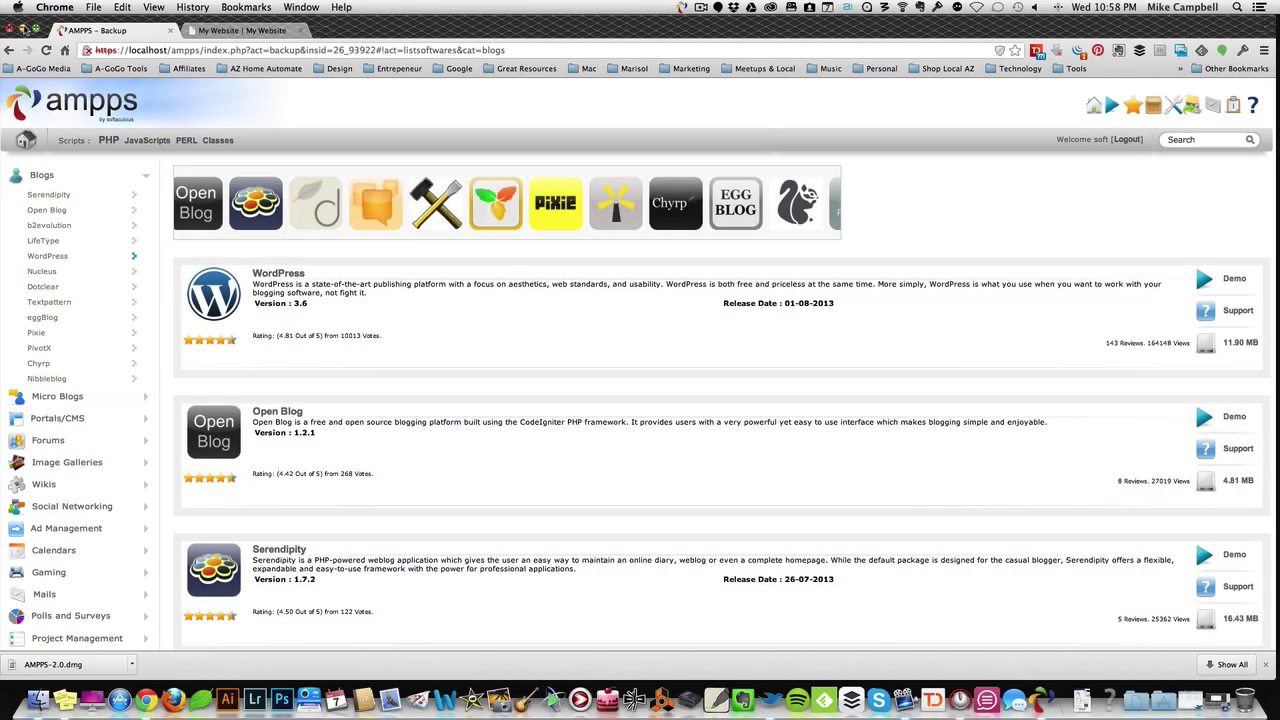
Step: After a quick look at AMPPS, bring back the My Website tab with its Hello world! post and ready its address
click(207, 33)
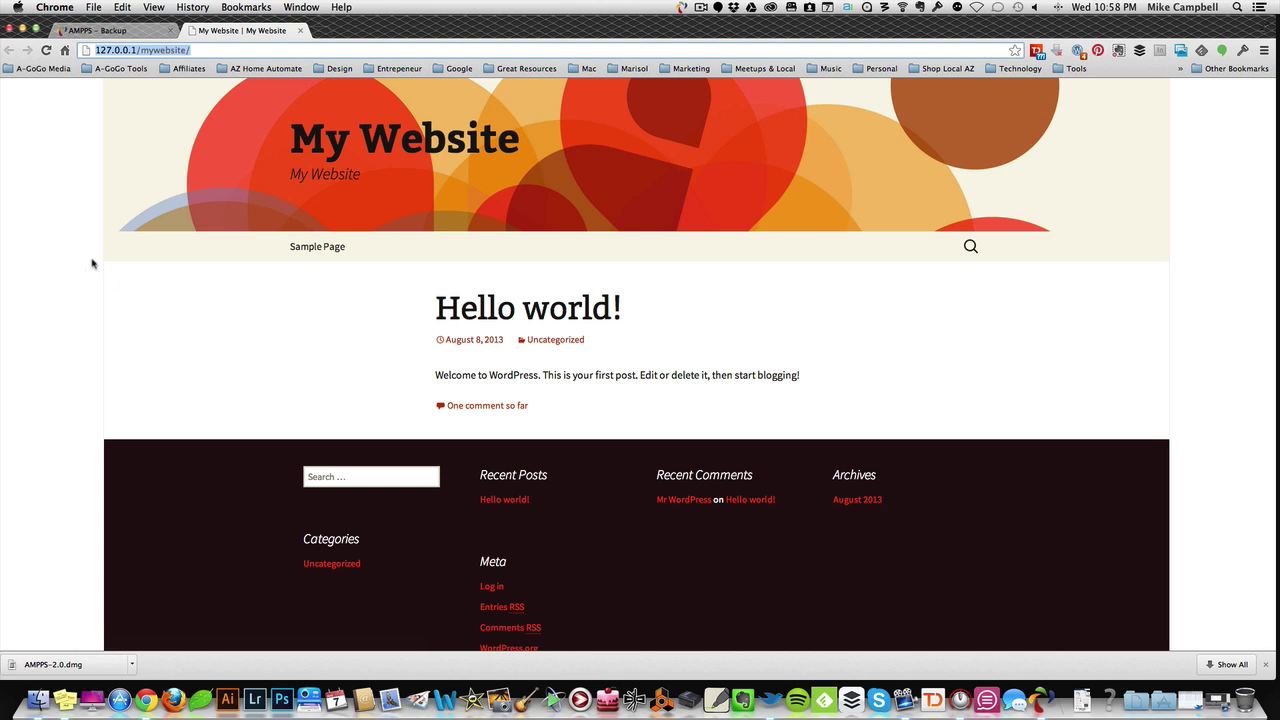
scroll(91, 241, up, 2)
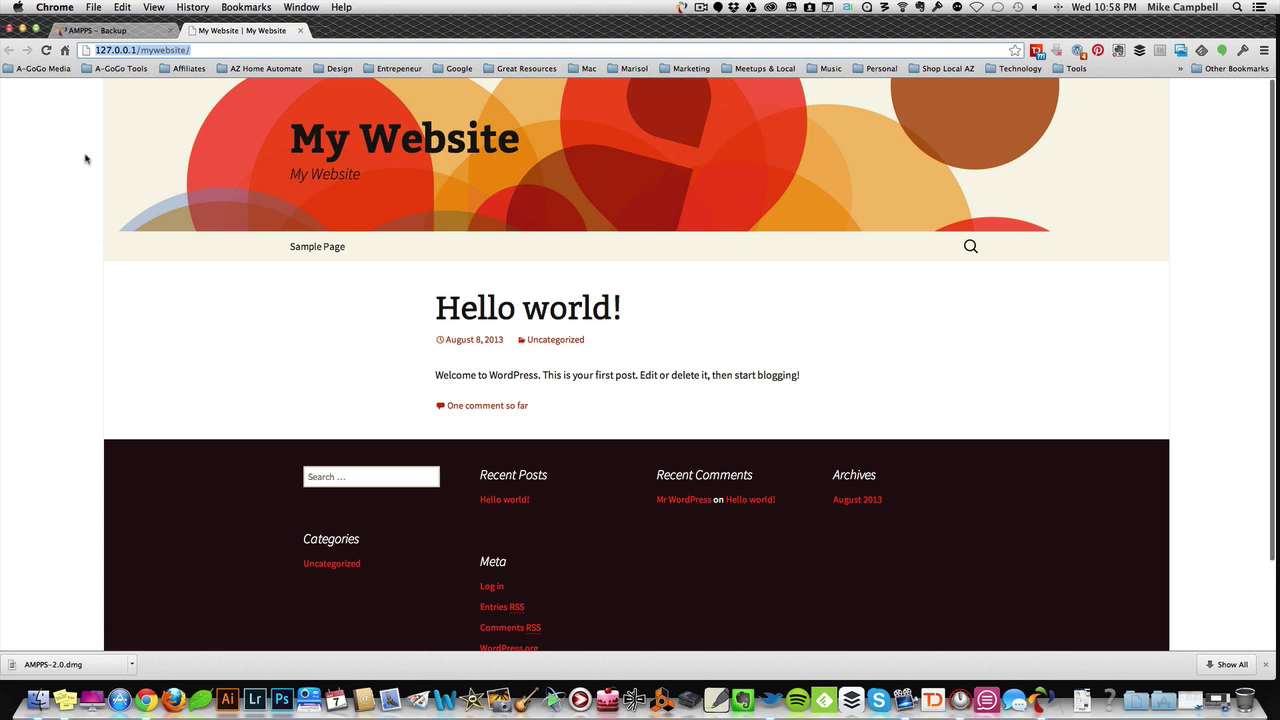
click(115, 31)
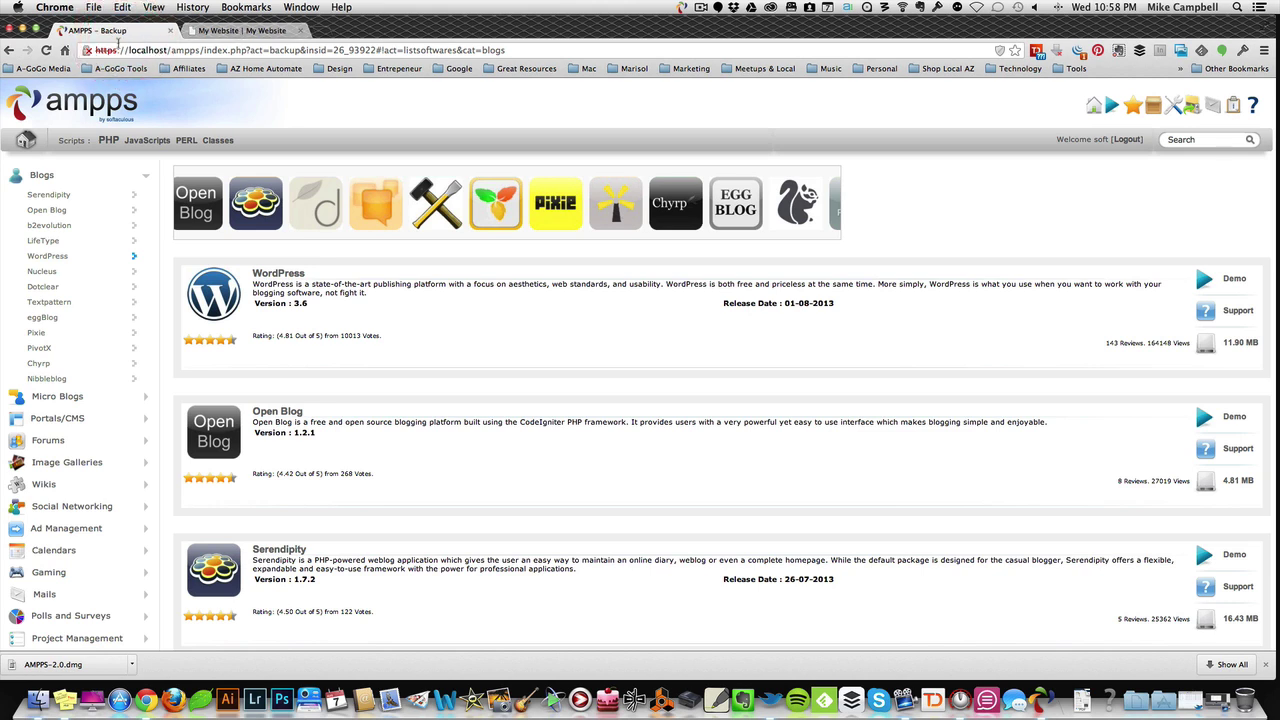
click(224, 30)
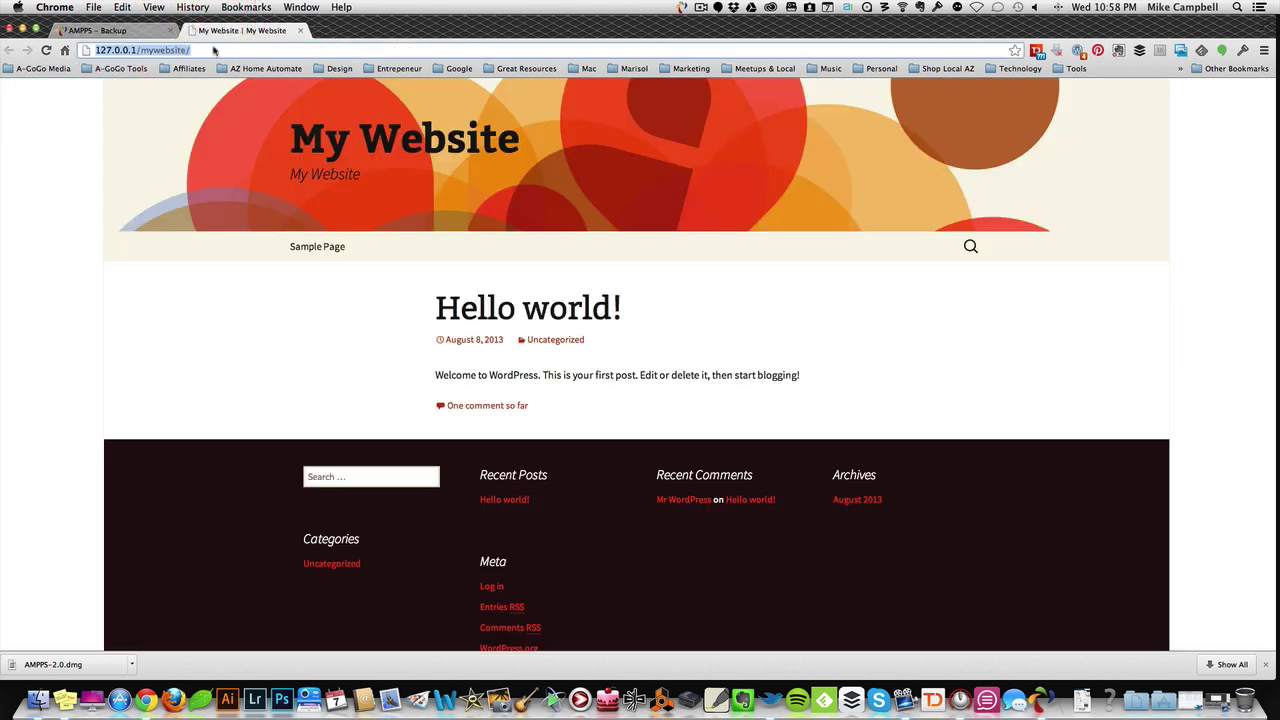
scroll(497, 452, down, 1)
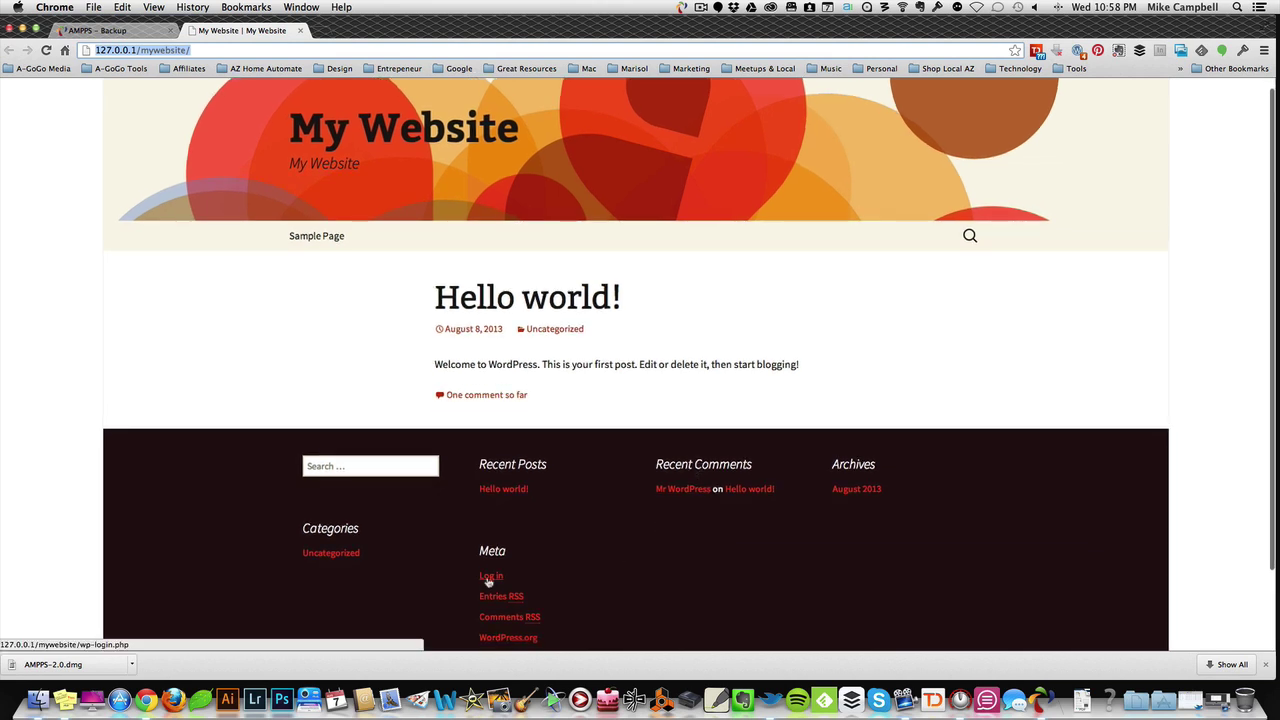
scroll(612, 440, up, 1)
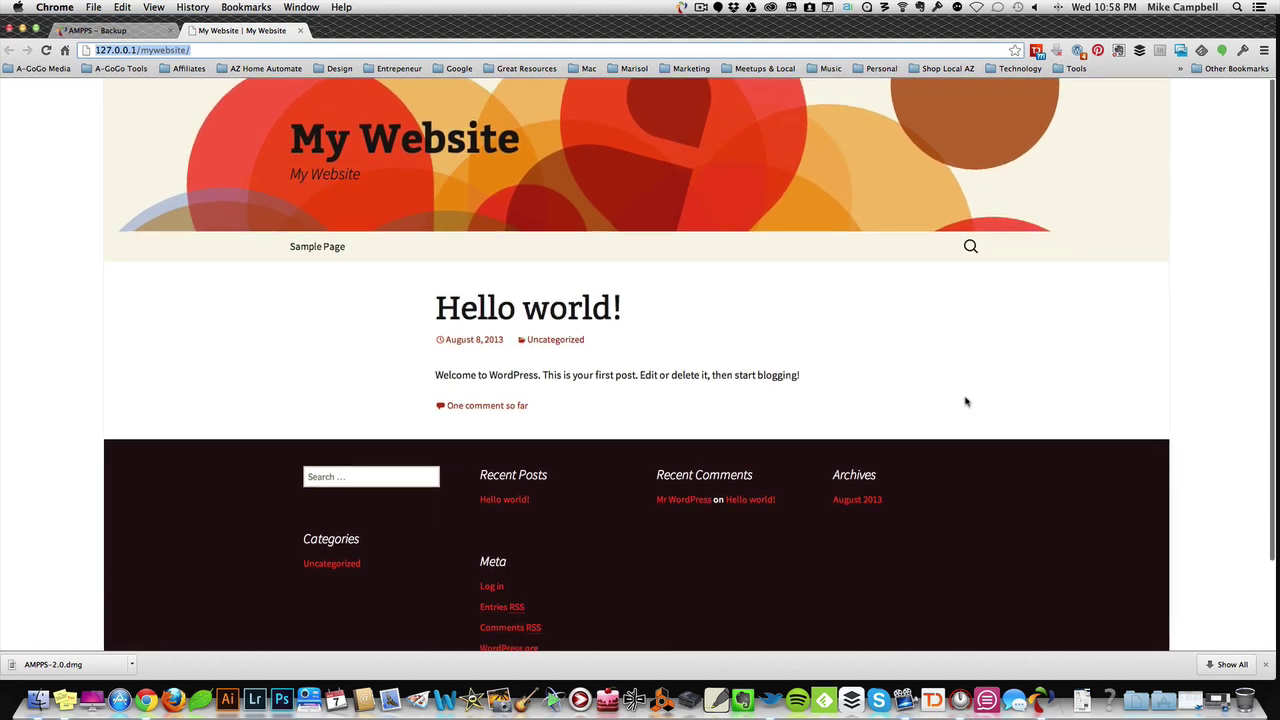
scroll(560, 345, down, 5)
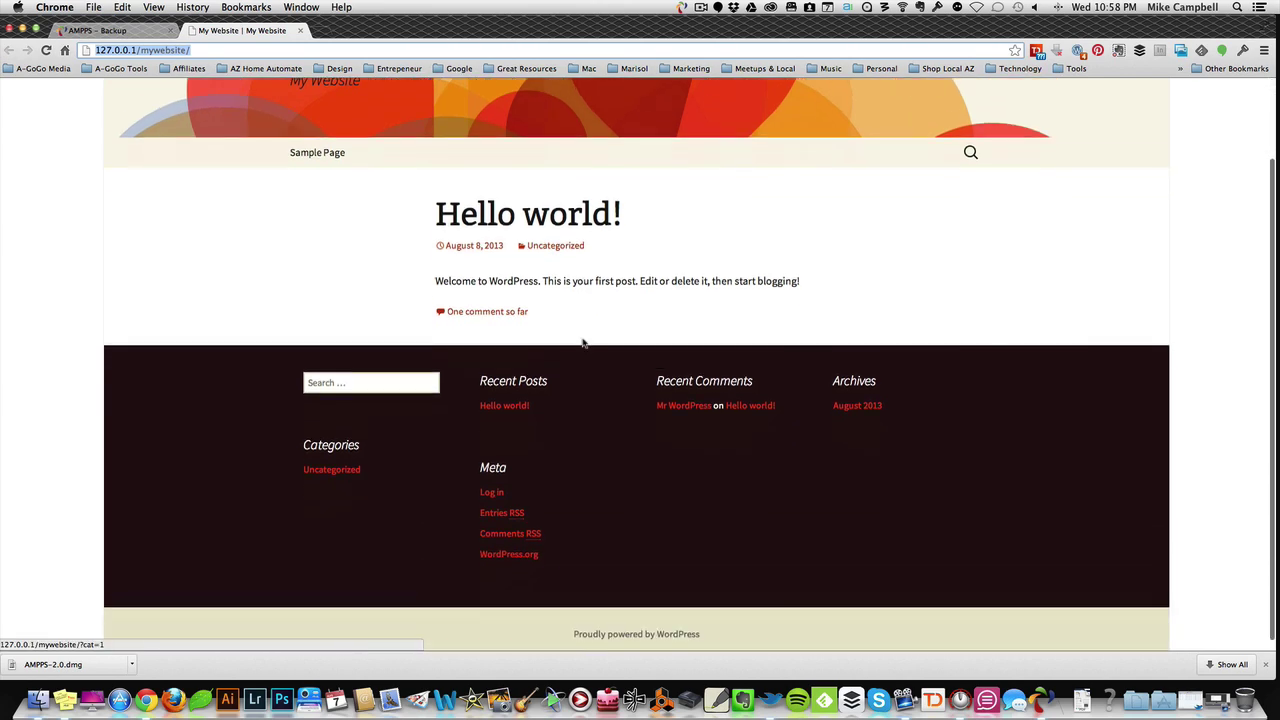
scroll(570, 343, up, 5)
click(268, 49)
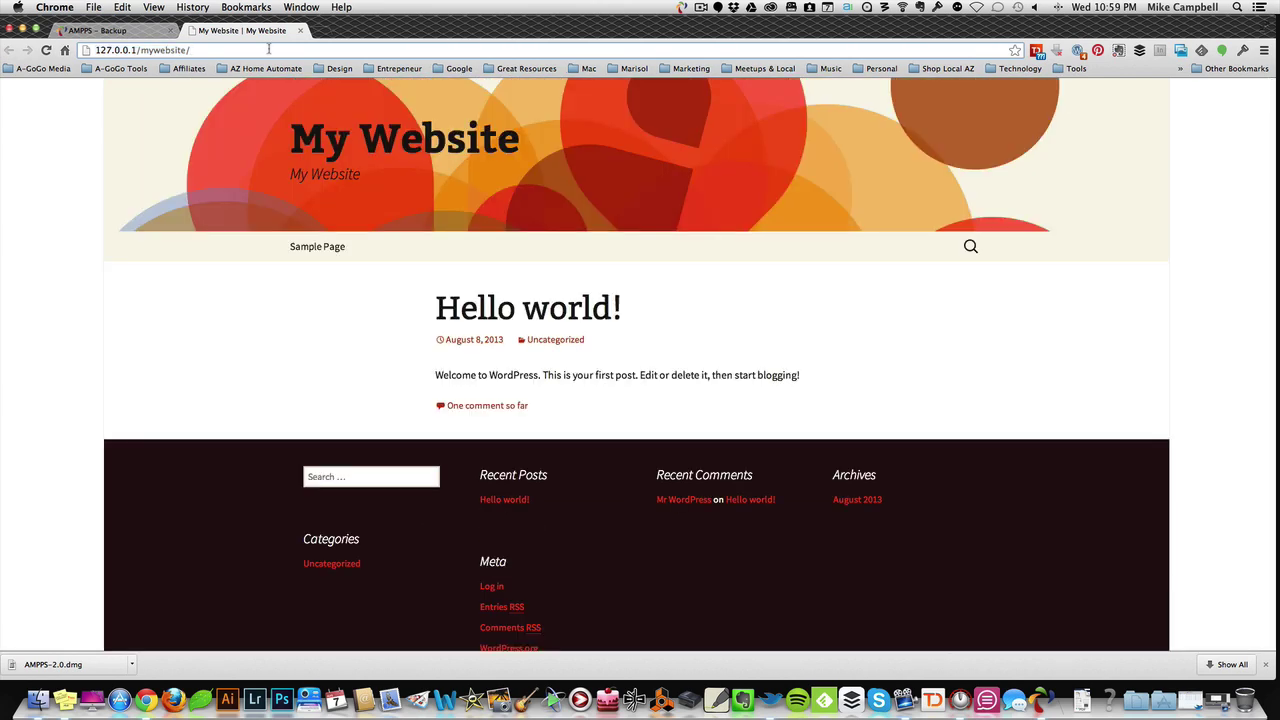
Step: Load the site's wp-login.php page and log in with the administrator username and password
text(wp-login.ph)
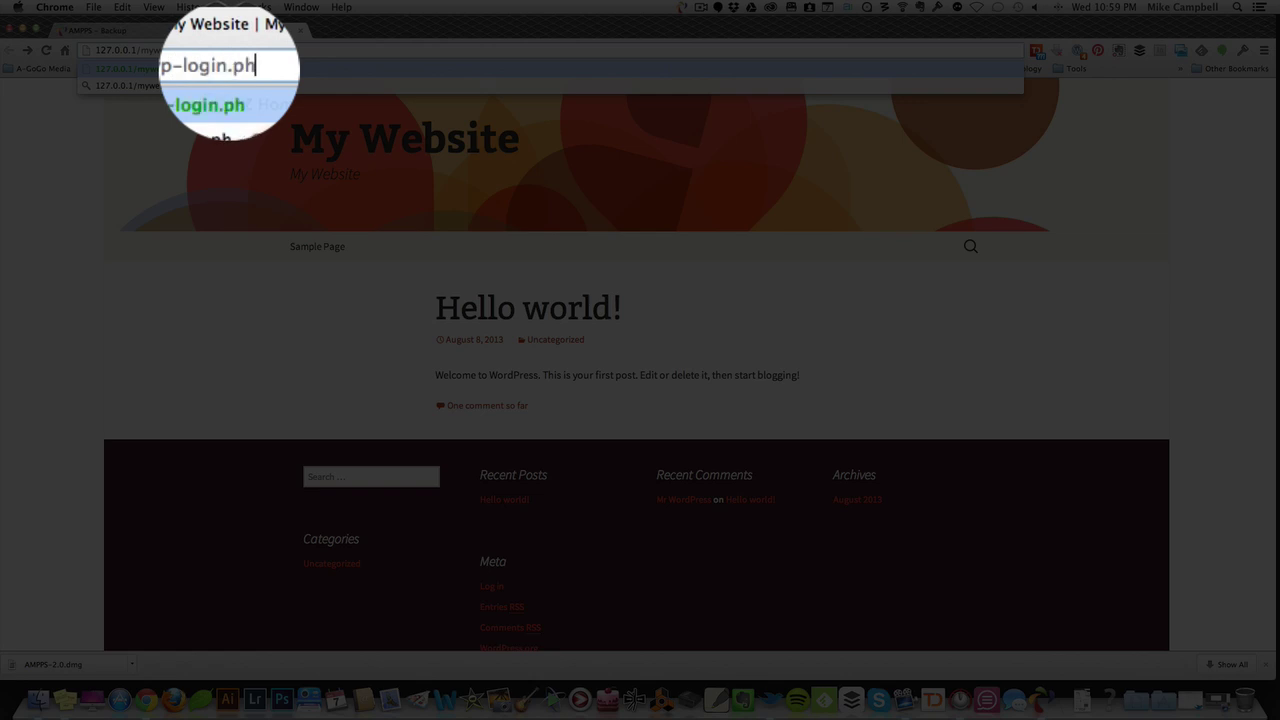
text(p)
key(Return)
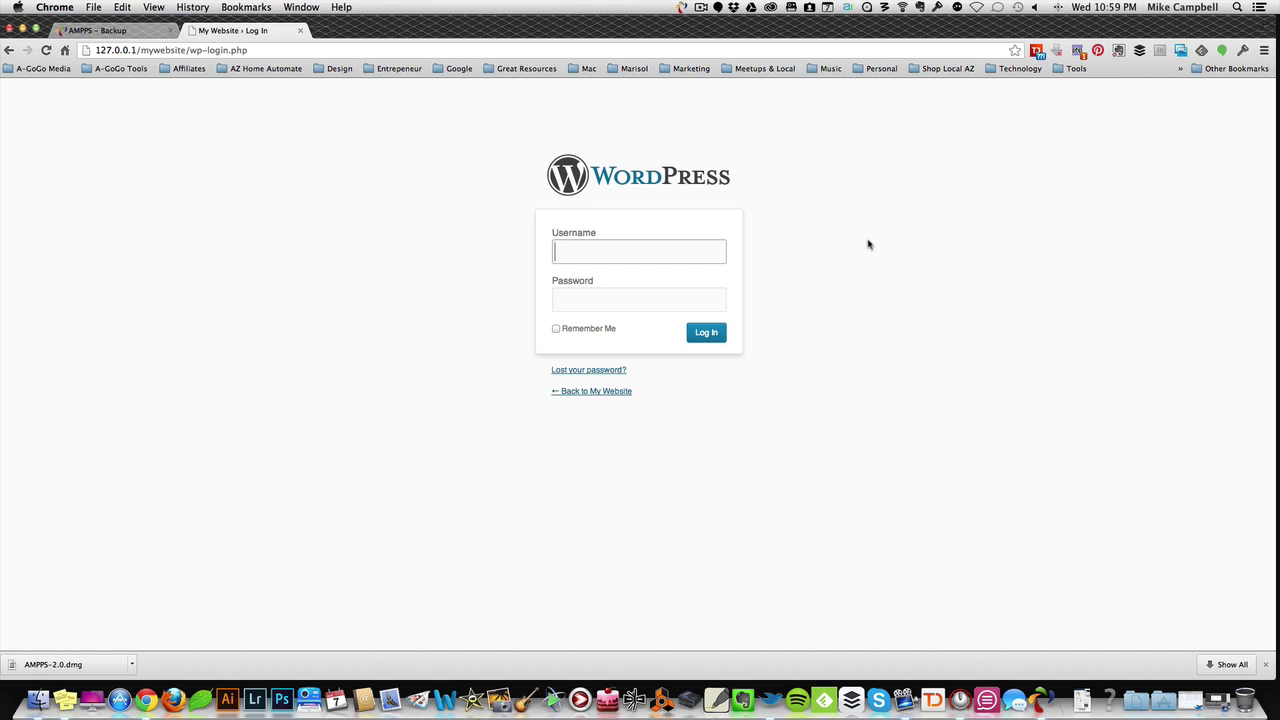
text(admin)
key(Tab)
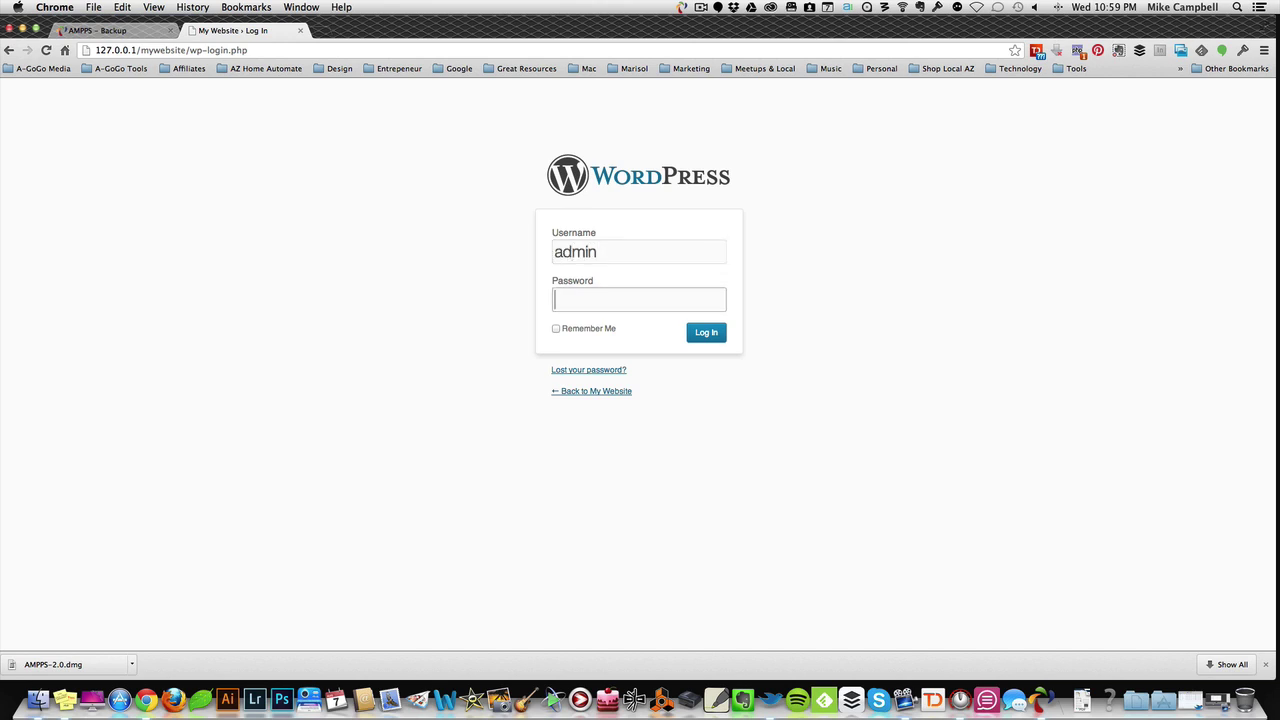
text(password)
key(Return)
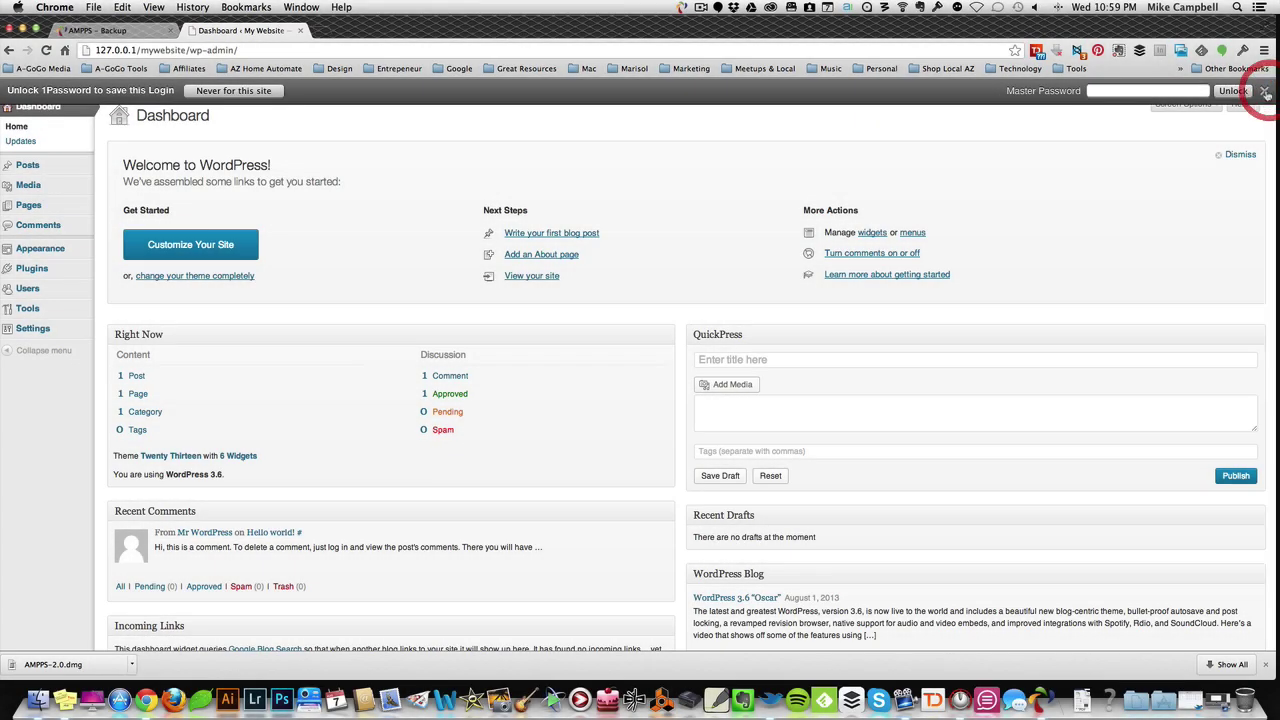
Step: Dismiss the password manager's save prompt and select the WP Design School search text
click(1265, 91)
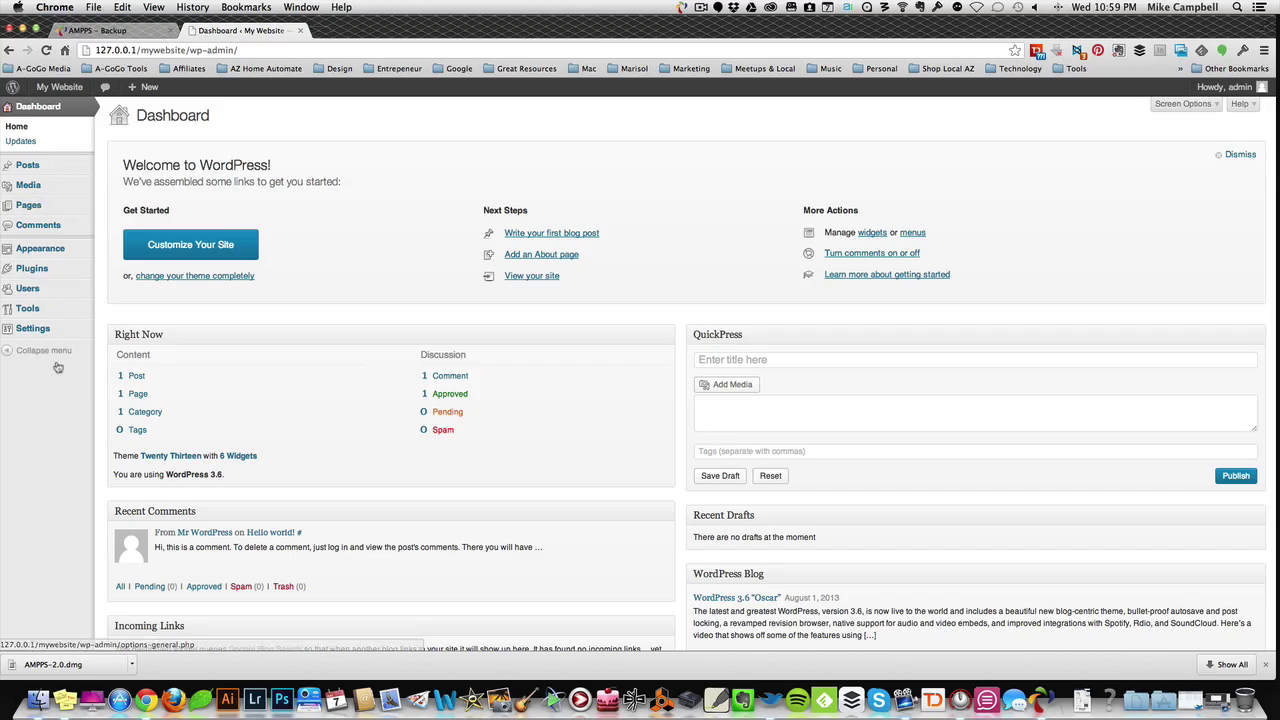
mouse_move(50, 175)
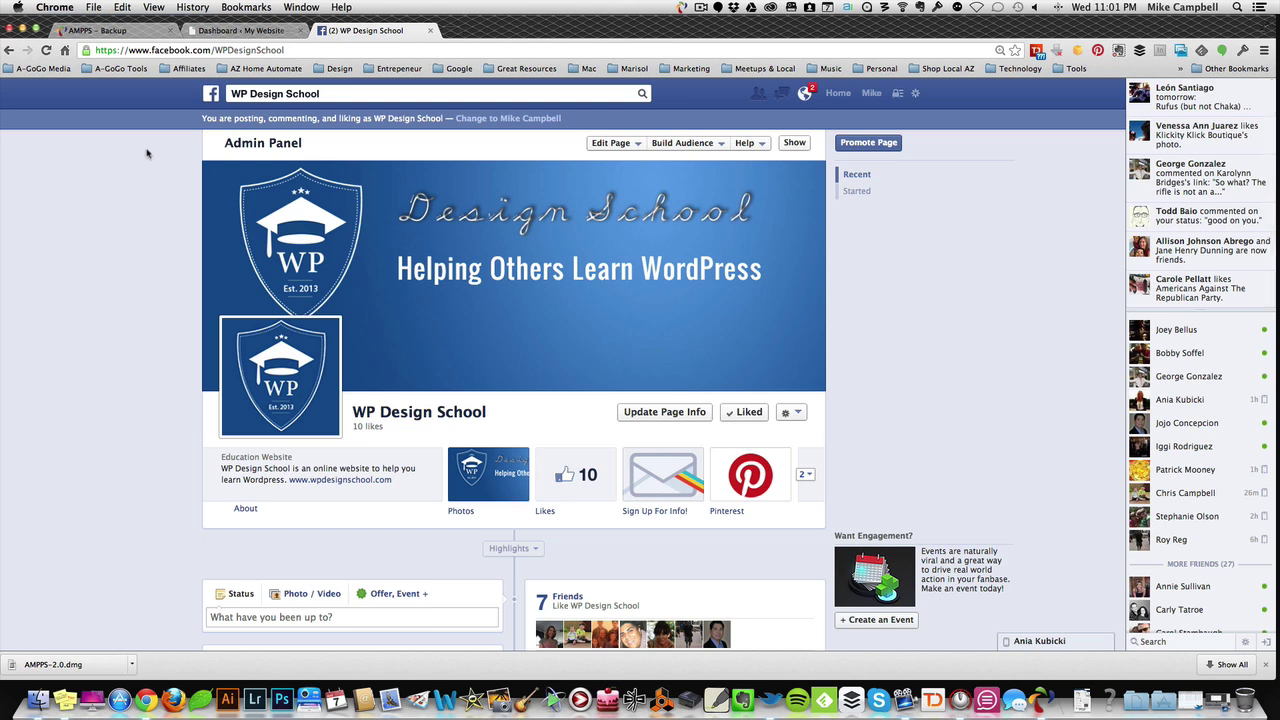
click(520, 92)
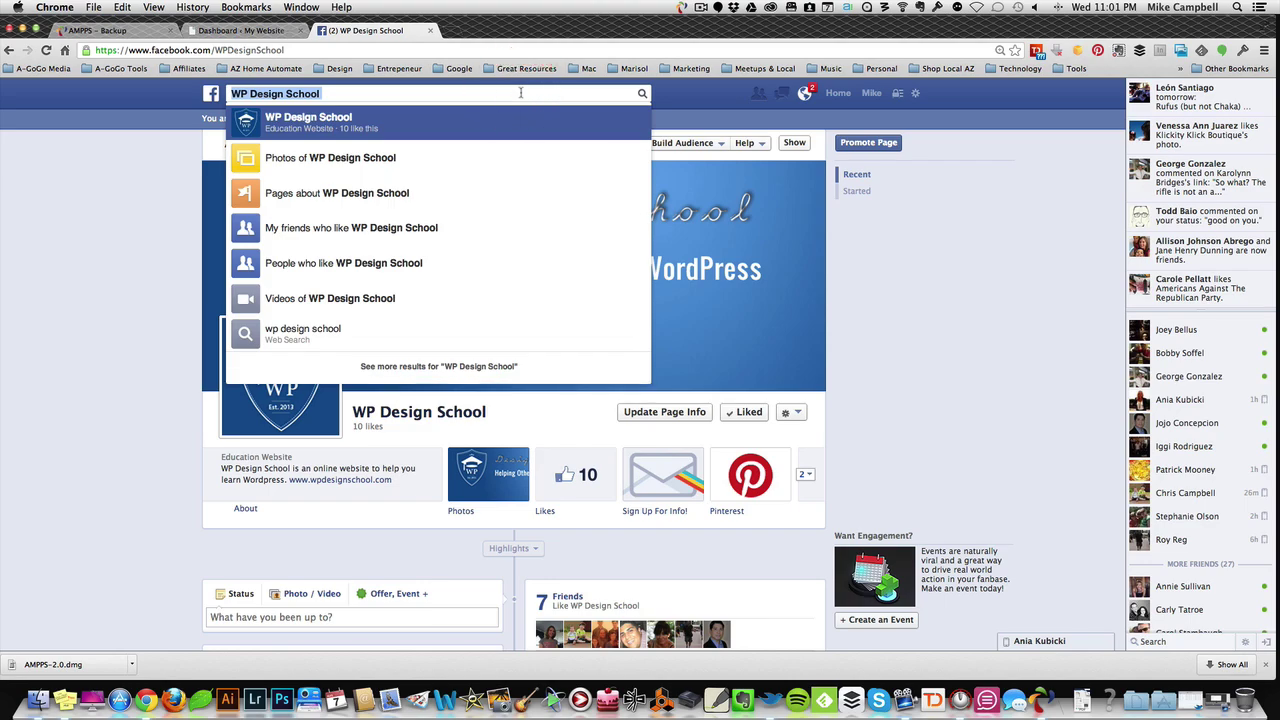